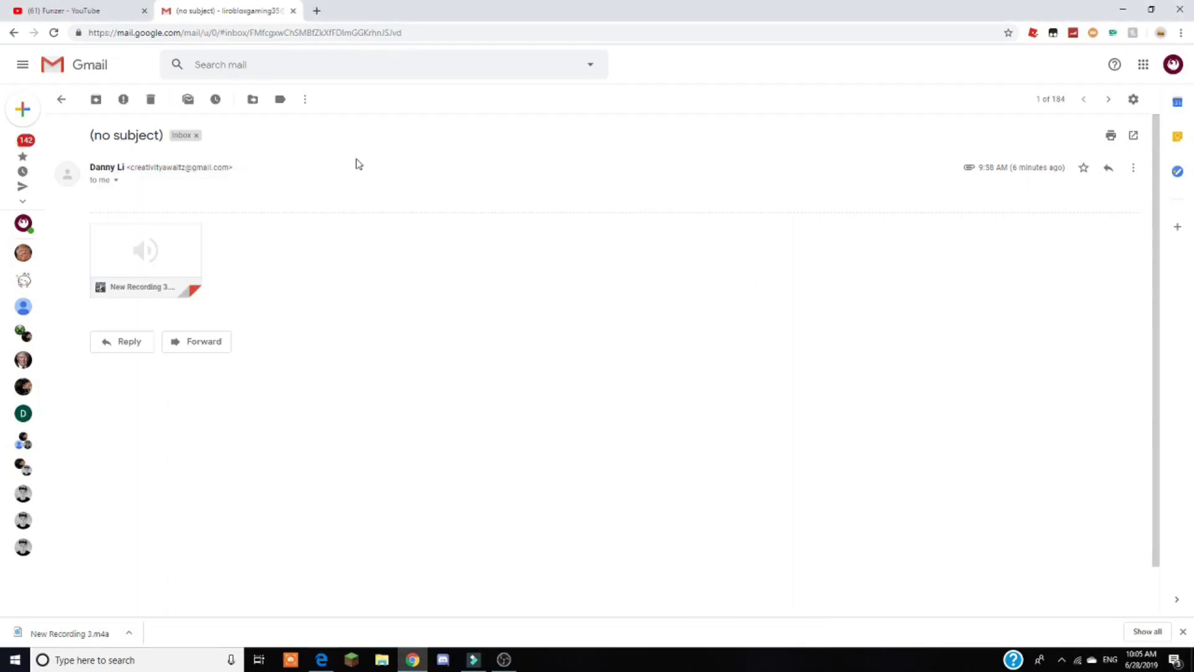
# Close the Gmail tab and Chrome window, and quit OBS
pyautogui.click(294, 10)
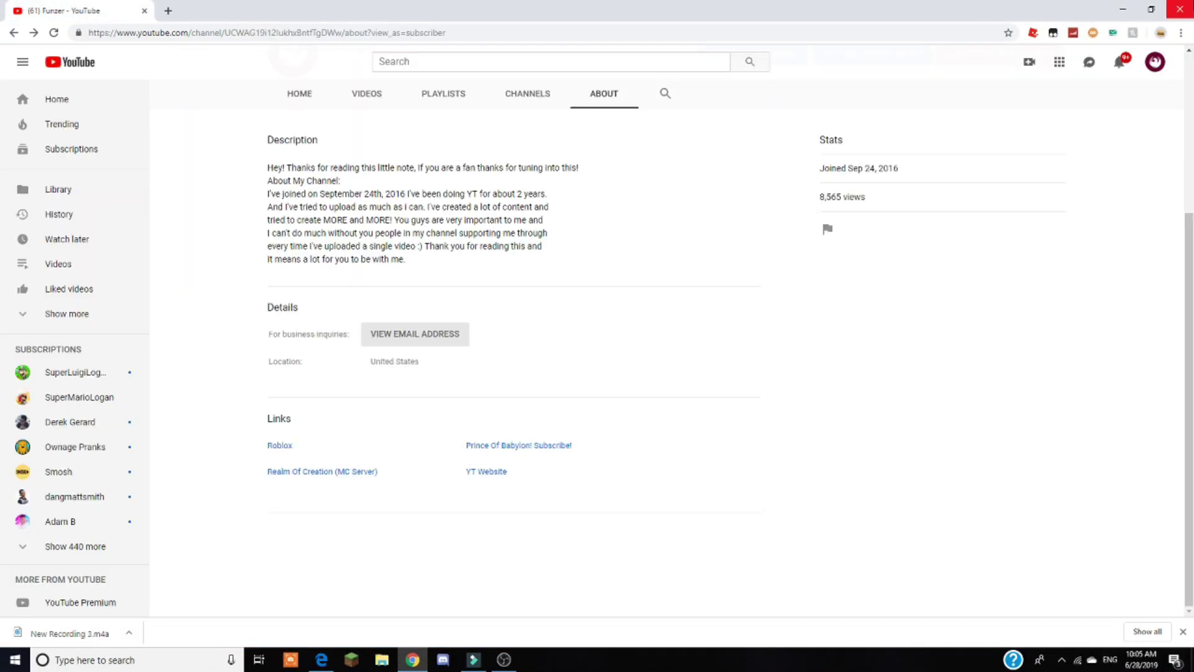
pyautogui.click(1179, 10)
pyautogui.click(763, 182)
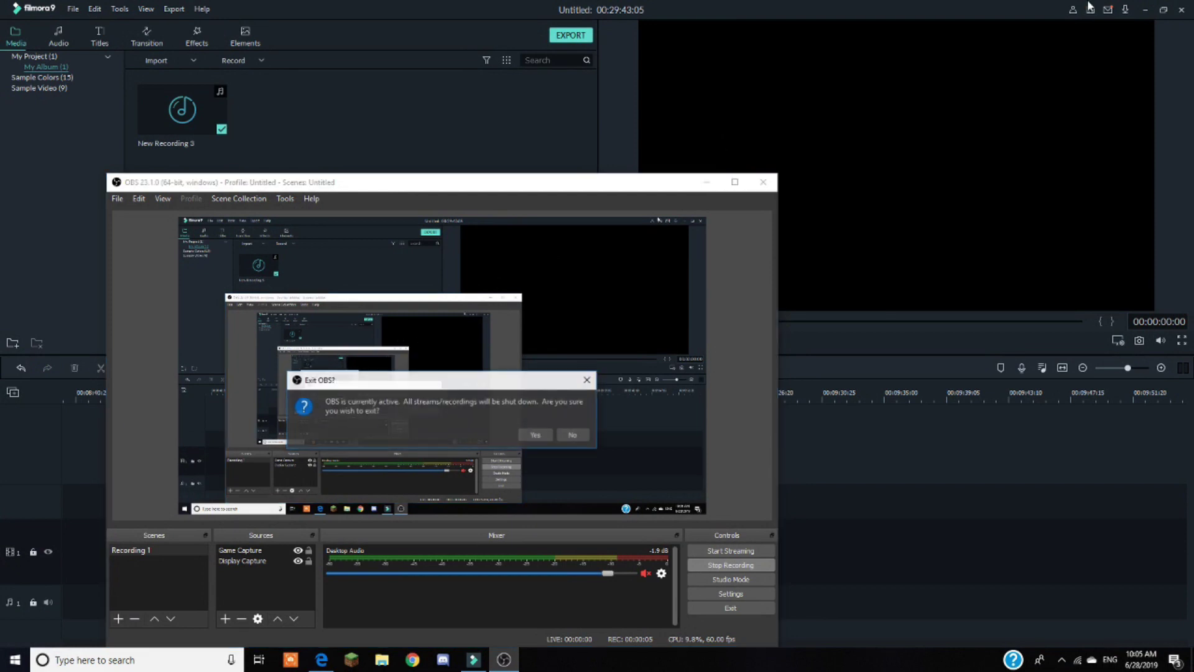
pyautogui.click(572, 434)
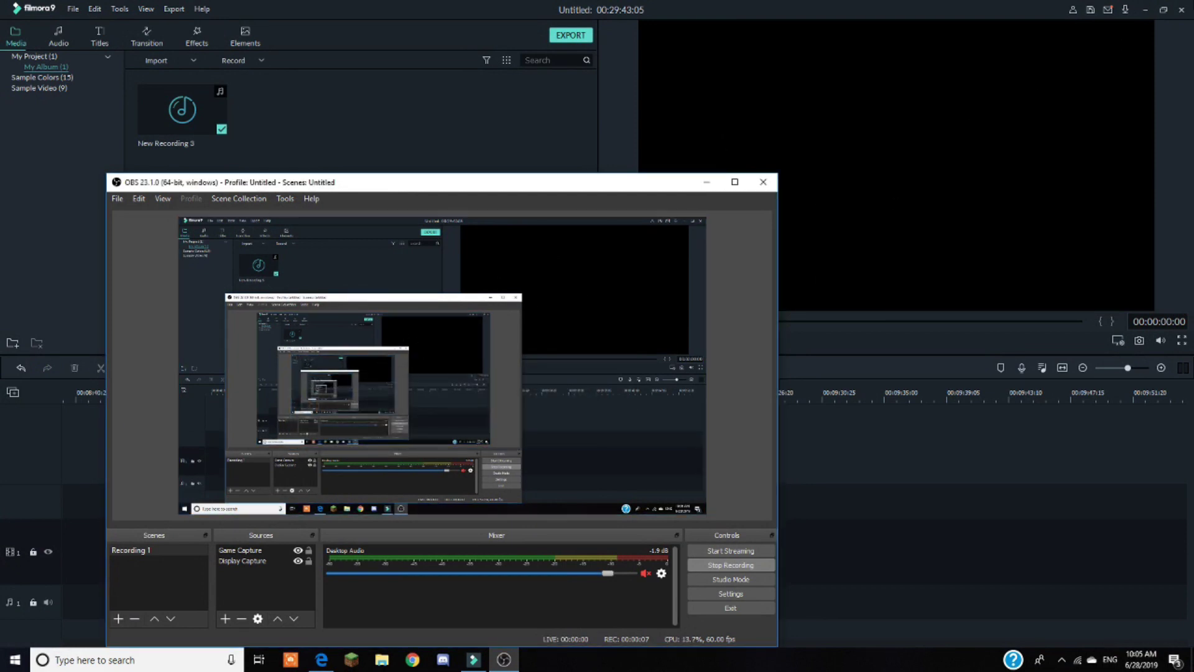
# Close Filmora and the remaining windows, then delete the Wondershare Filmora desktop shortcut
pyautogui.click(1145, 12)
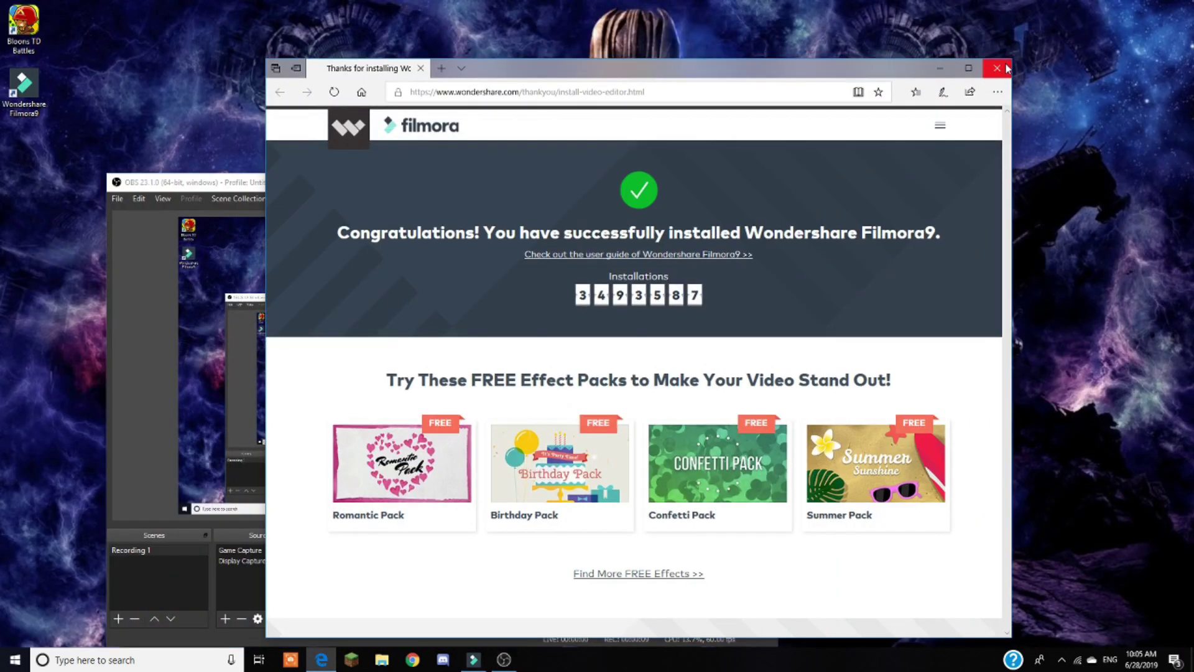
pyautogui.click(1004, 62)
pyautogui.click(712, 184)
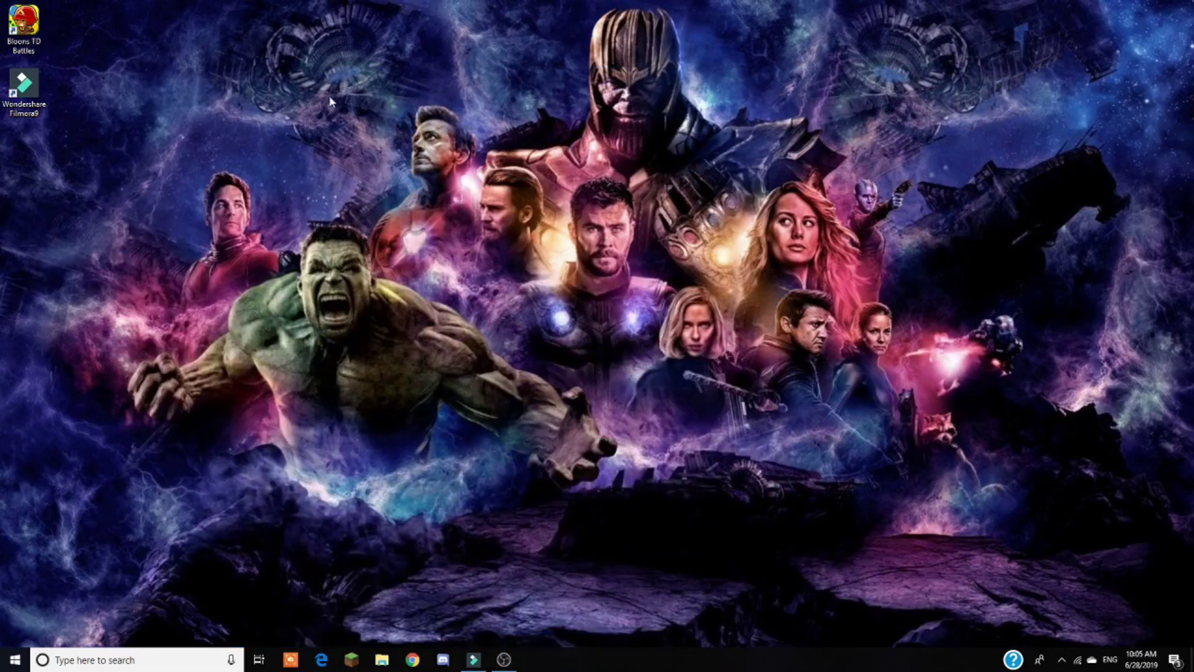
pyautogui.rightClick(24, 92)
pyautogui.click(57, 371)
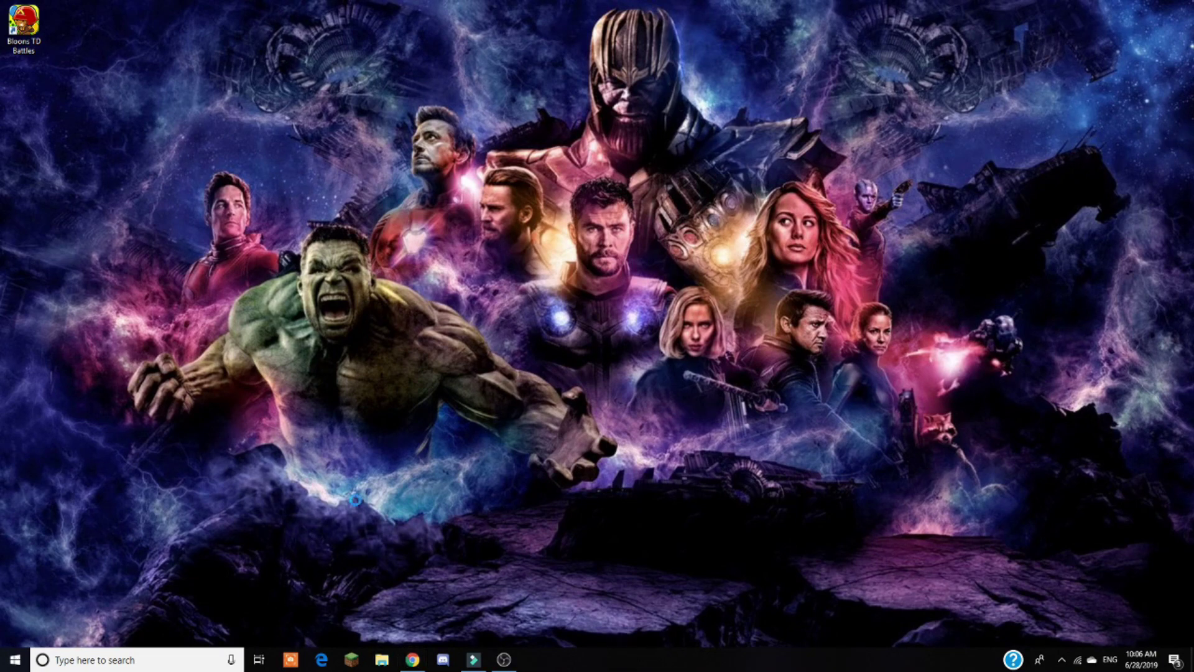
# Load 7-zip.org in Chrome, download the 64-bit 7-Zip installer, and close its setup
pyautogui.click(412, 660)
pyautogui.write('7-zip.or')
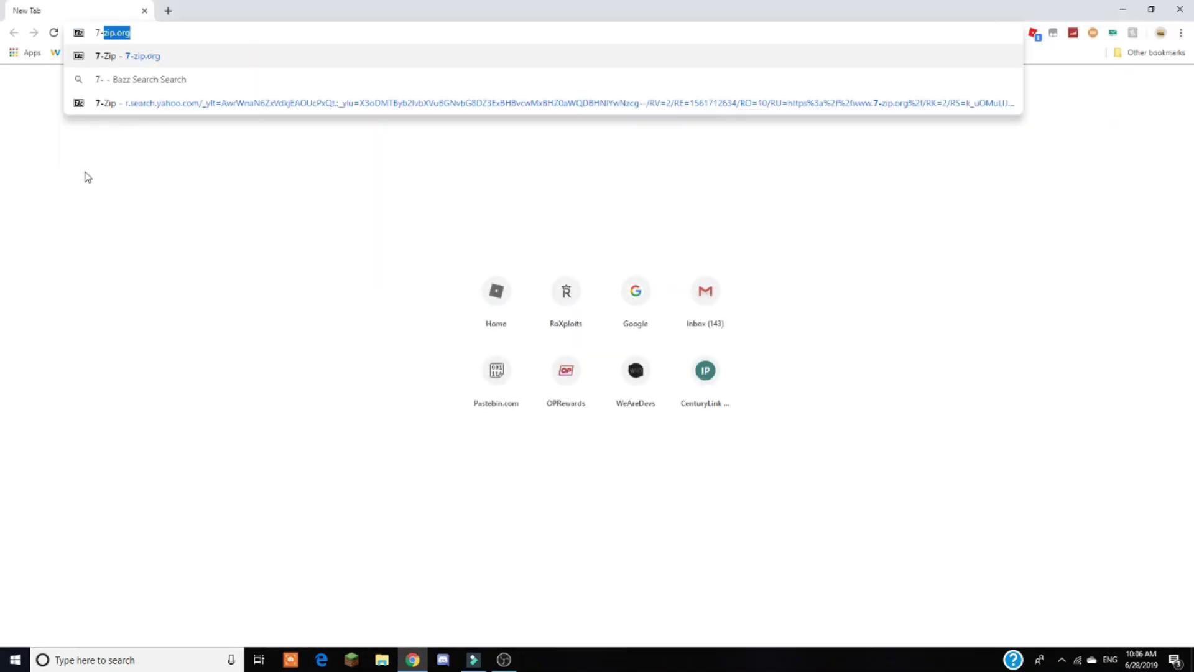
pyautogui.press('Return')
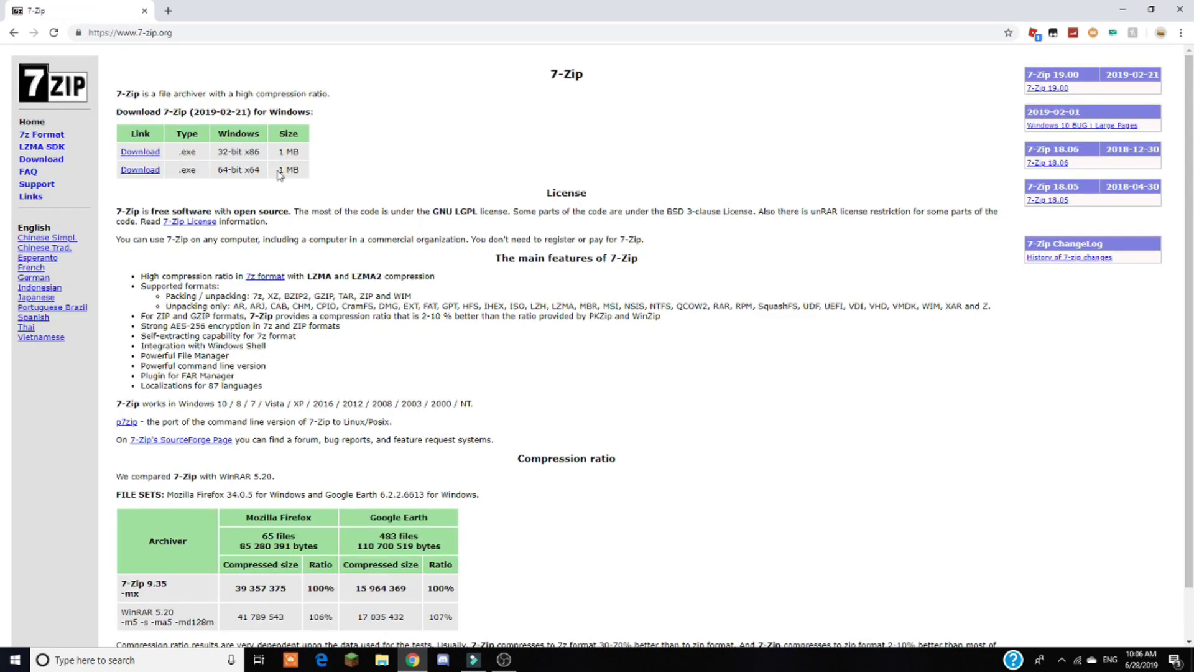
pyautogui.click(137, 172)
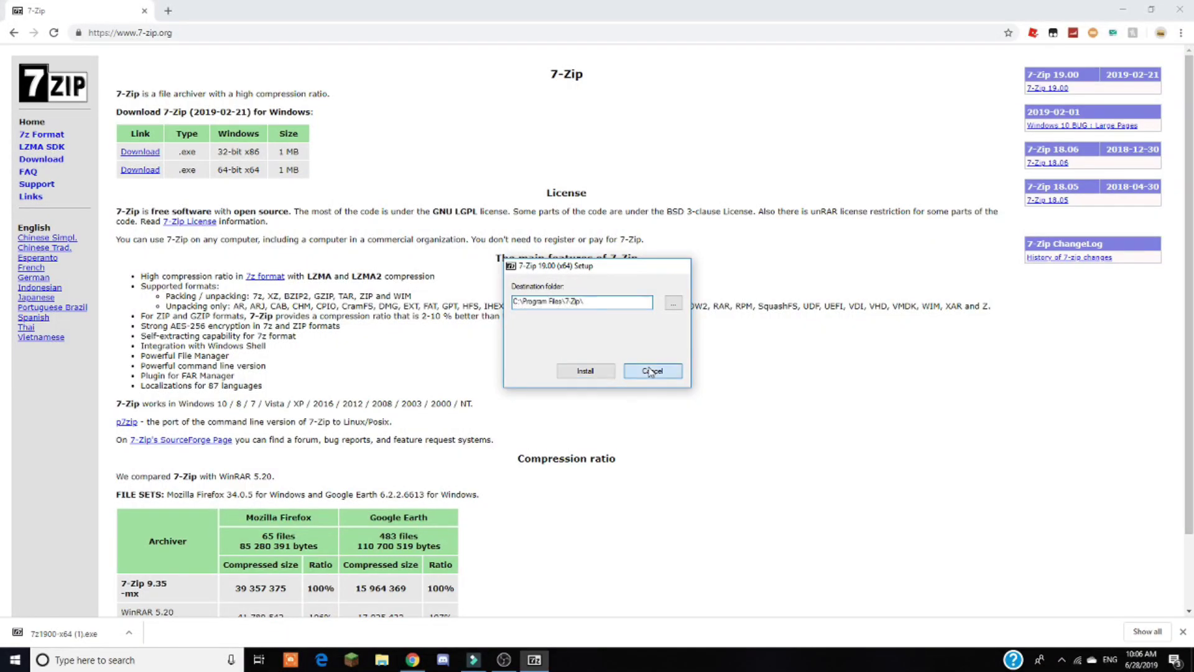
pyautogui.click(653, 370)
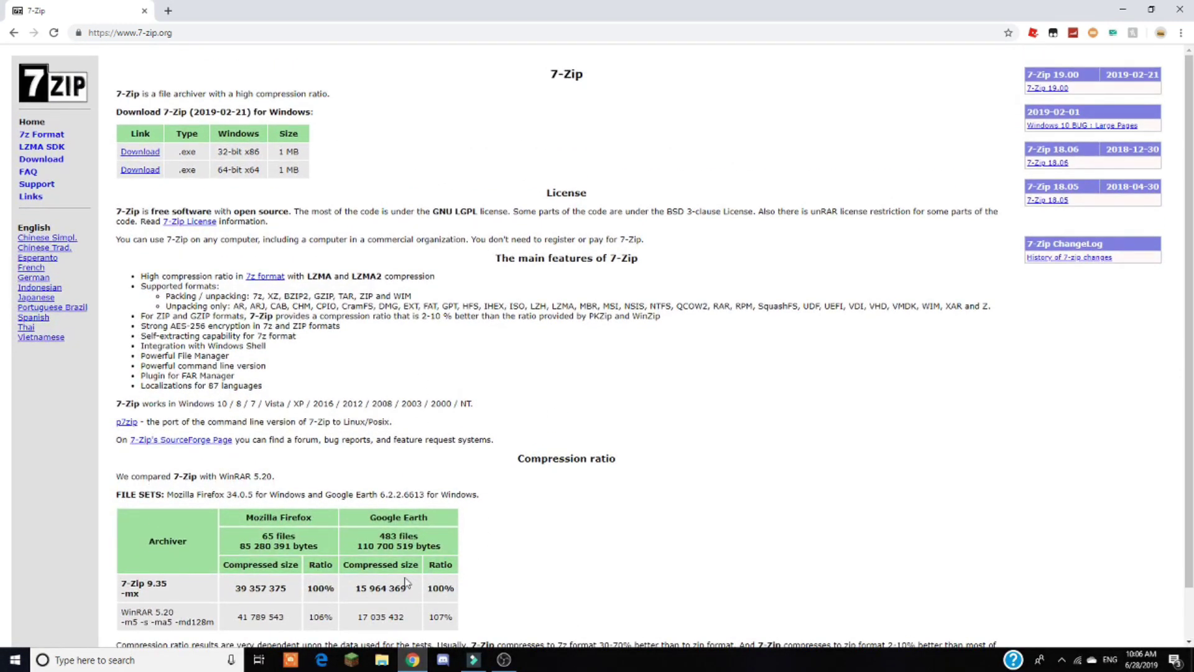
# Download the Notepad++ 7.7.1 installer from notepad-plus-plus.org
pyautogui.click(1122, 10)
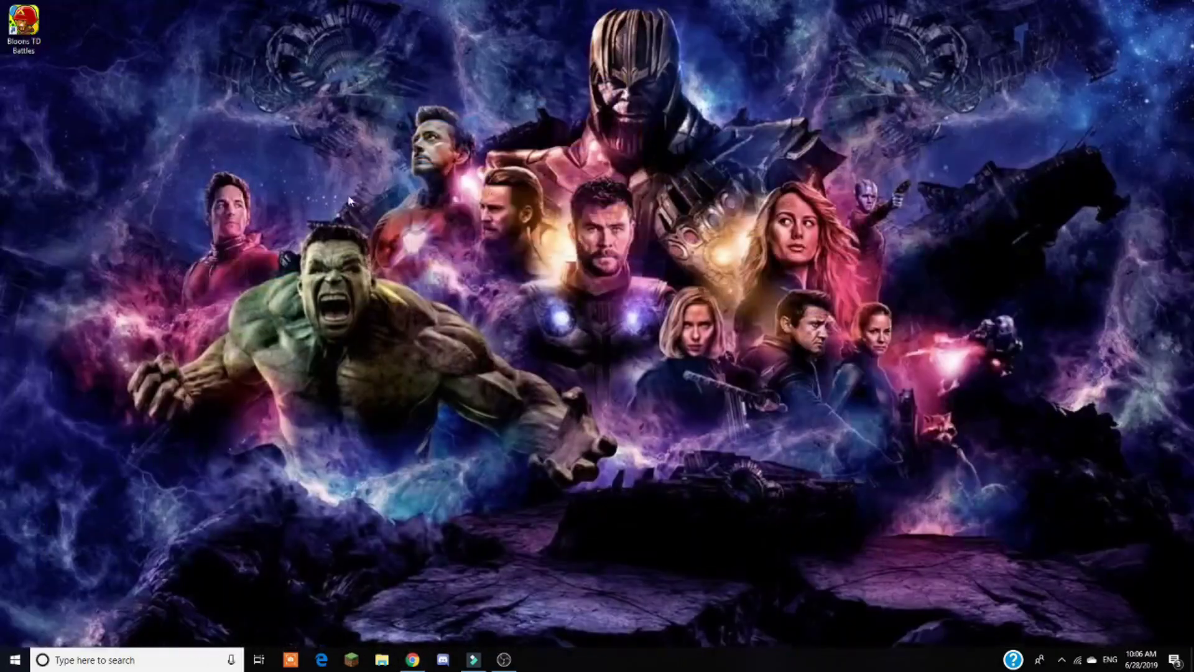
pyautogui.click(412, 660)
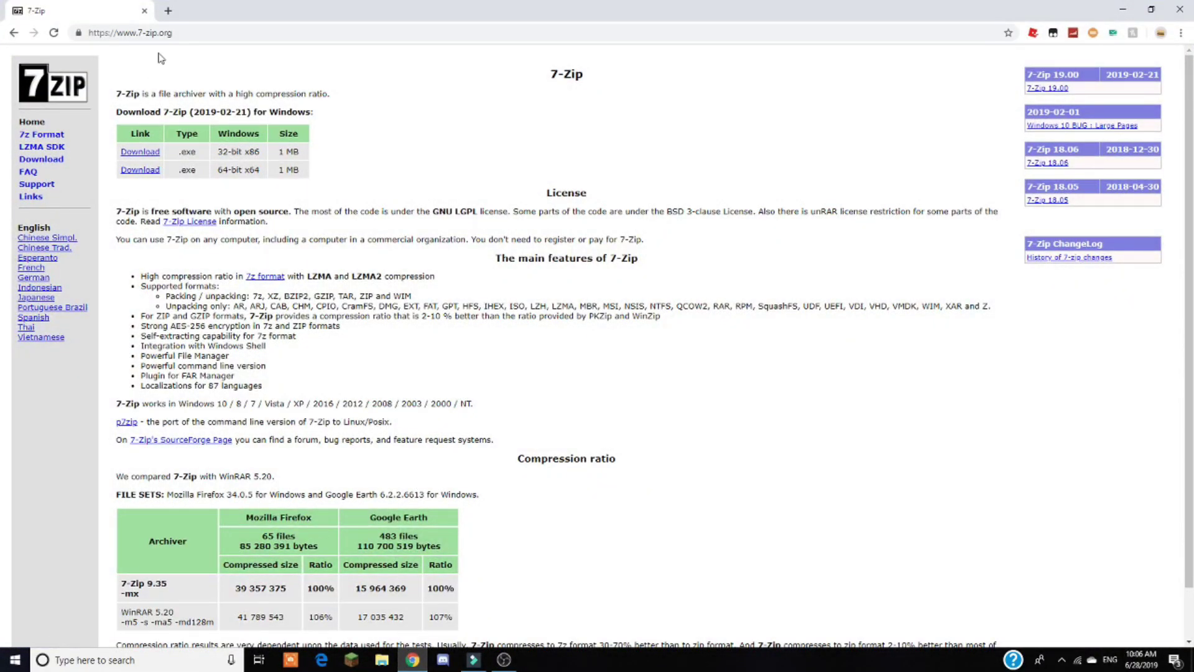
pyautogui.click(188, 33)
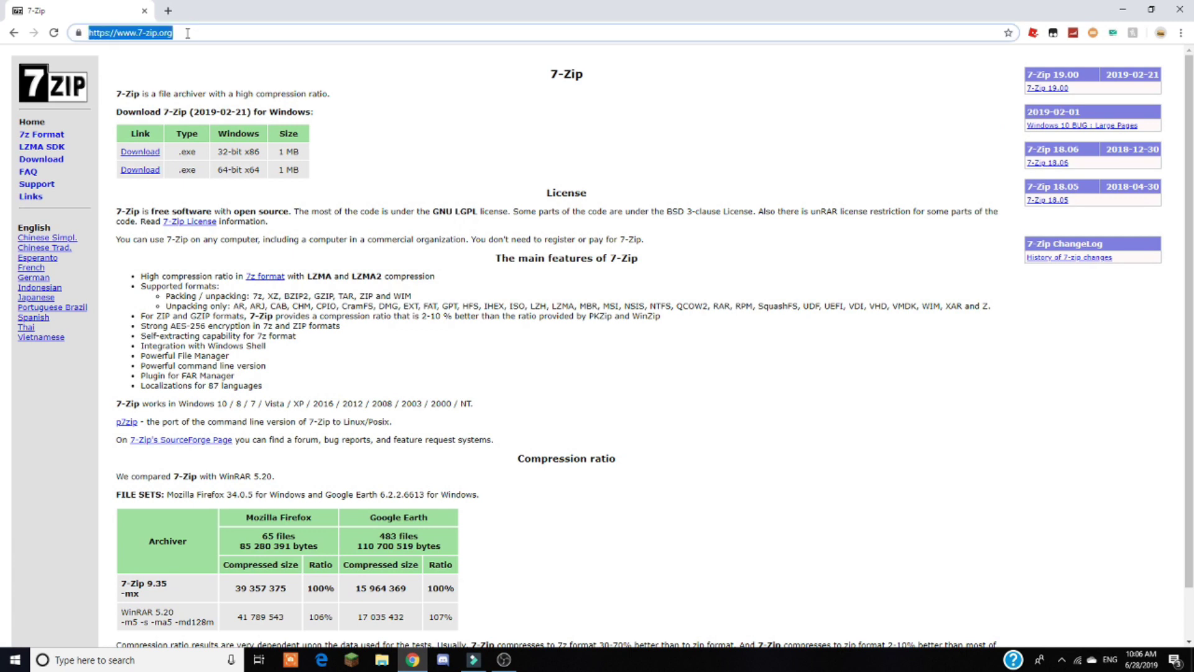
pyautogui.write('notepad')
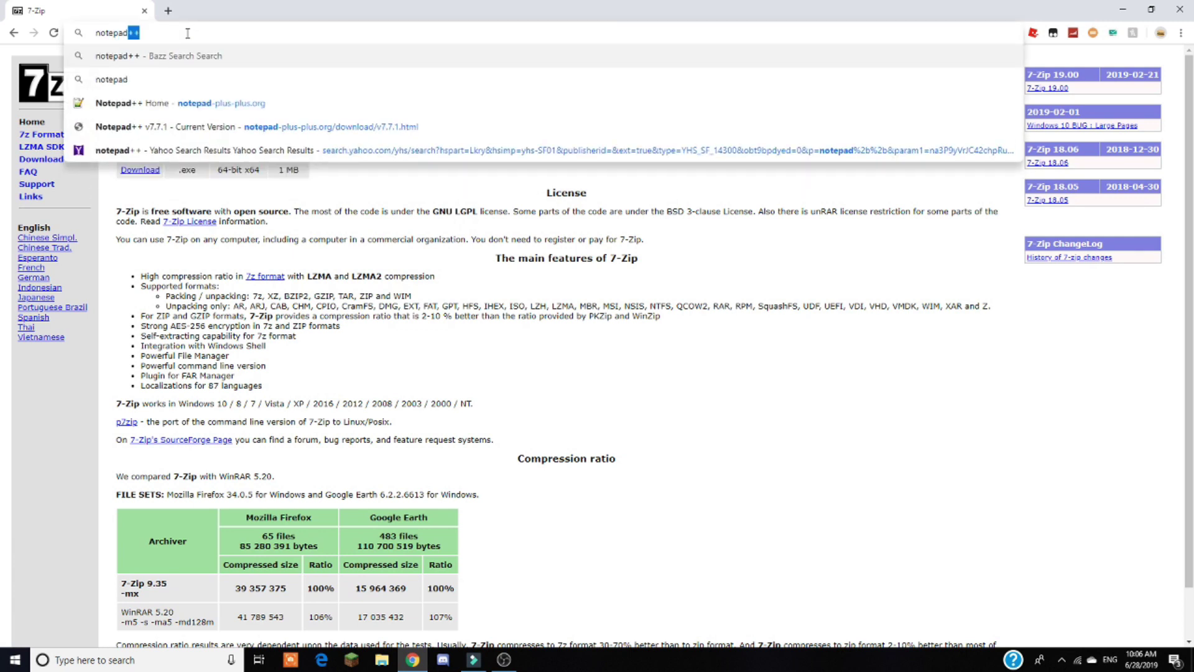
pyautogui.press('Down')
pyautogui.press('Return')
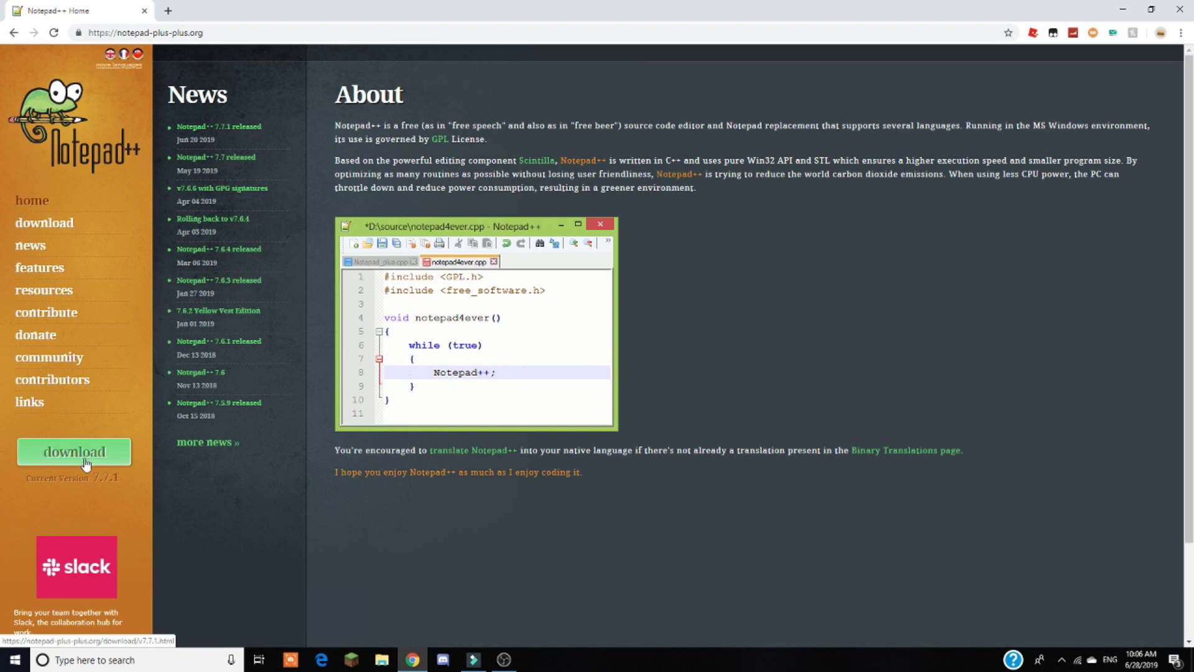
pyautogui.click(81, 459)
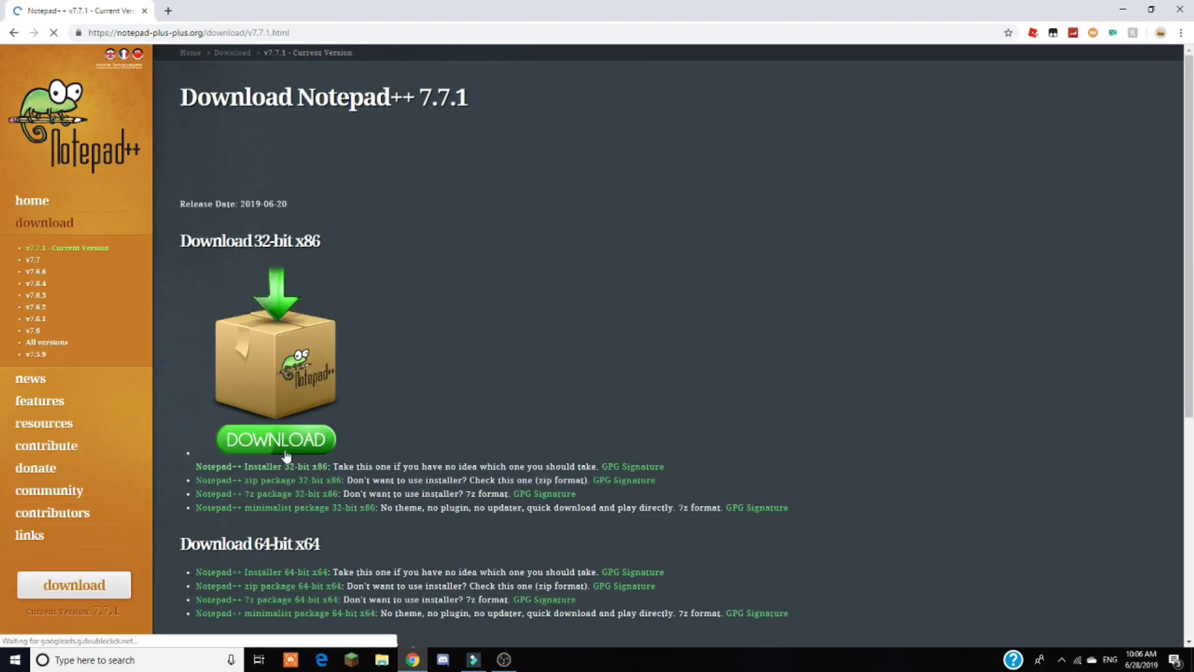
pyautogui.click(275, 475)
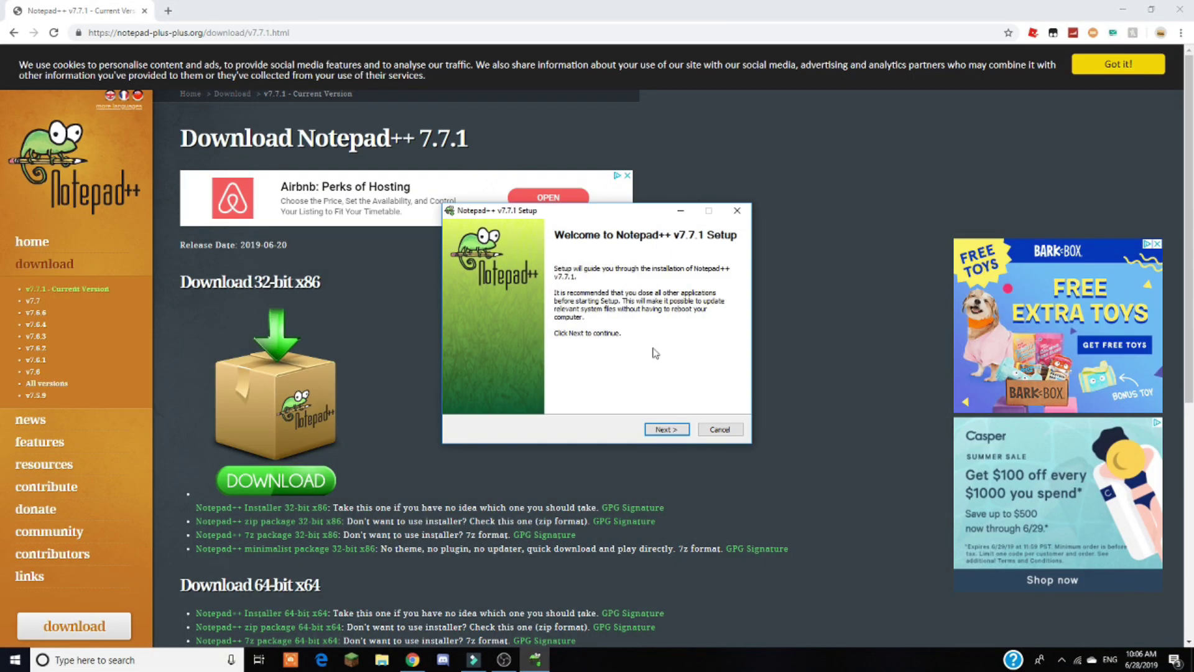
# Step through the Notepad++ setup past the license, then cancel and quit it
pyautogui.click(666, 429)
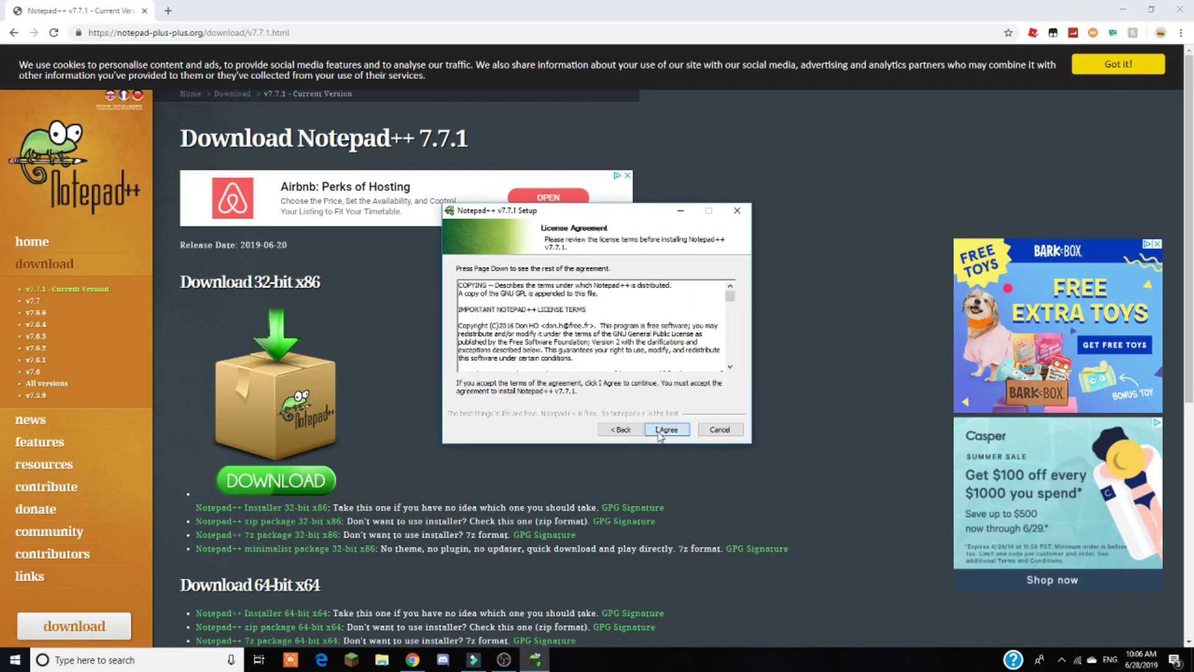
pyautogui.click(665, 430)
pyautogui.click(664, 430)
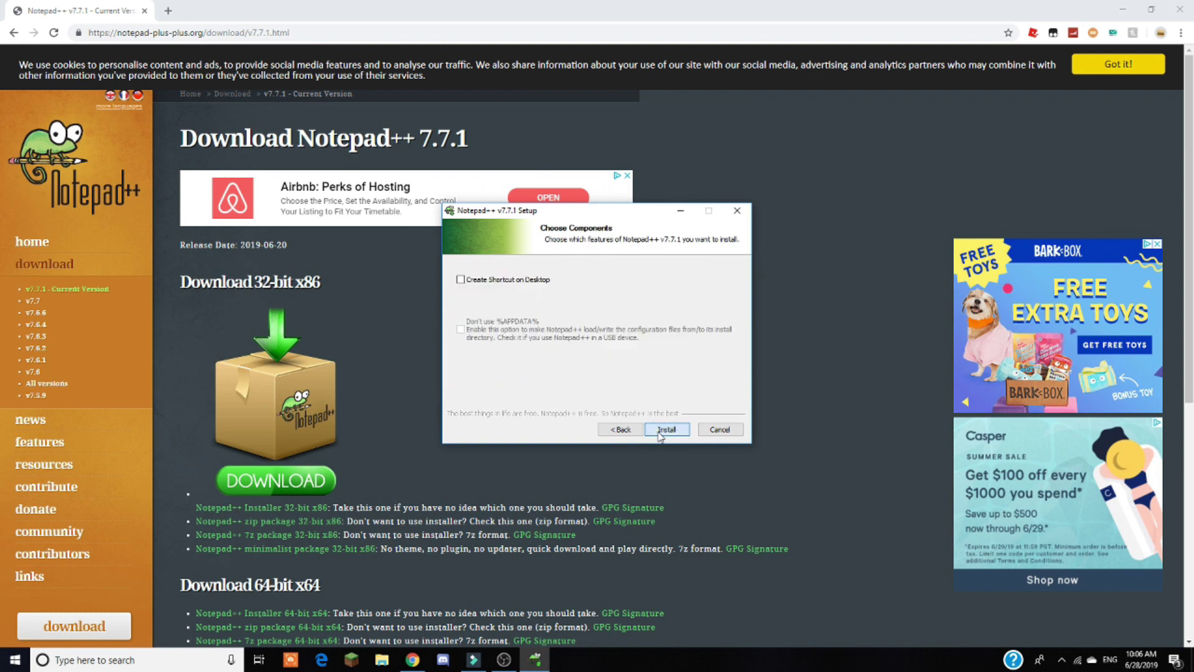
pyautogui.click(664, 430)
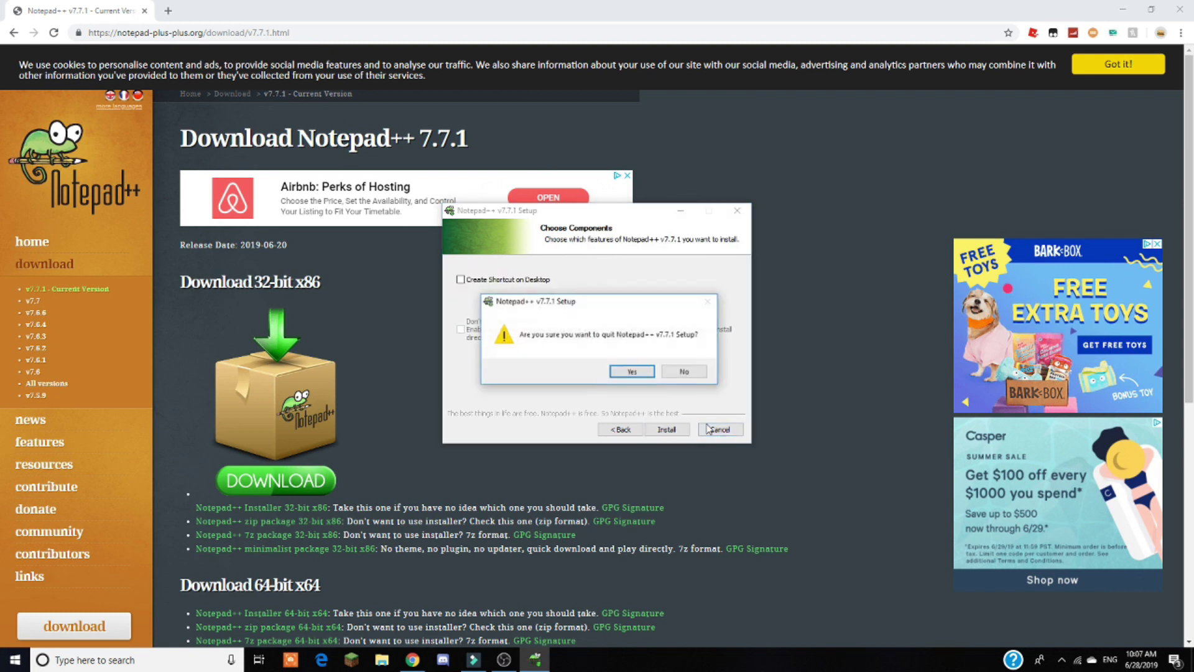
pyautogui.click(625, 373)
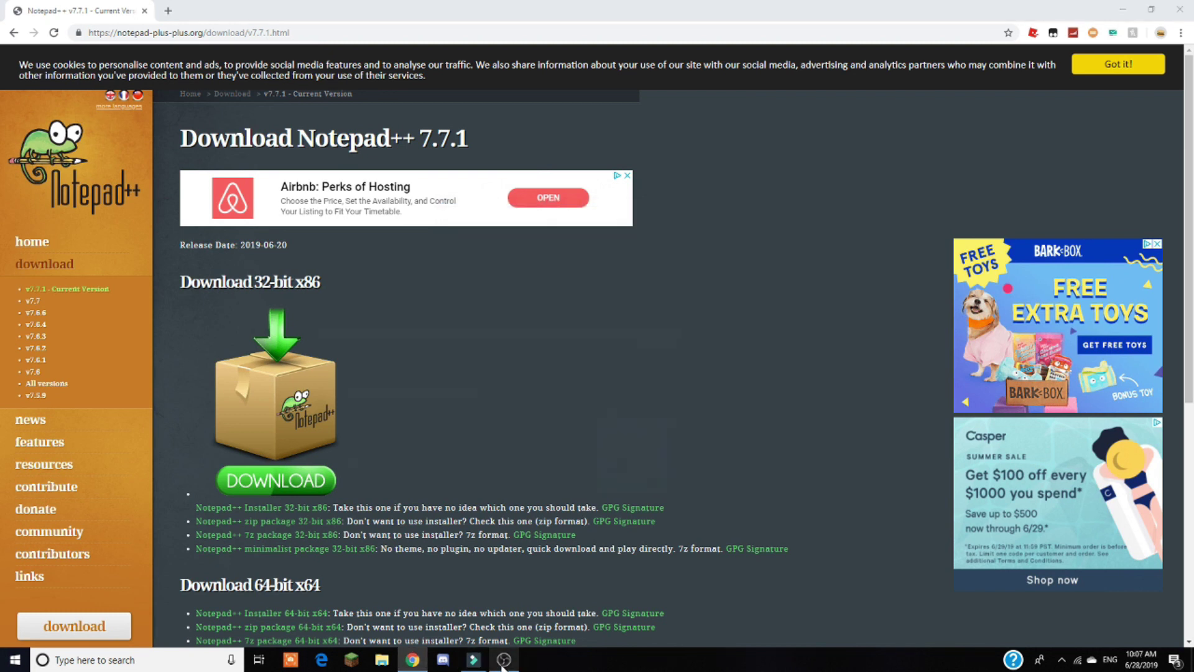
pyautogui.click(504, 659)
pyautogui.click(504, 659)
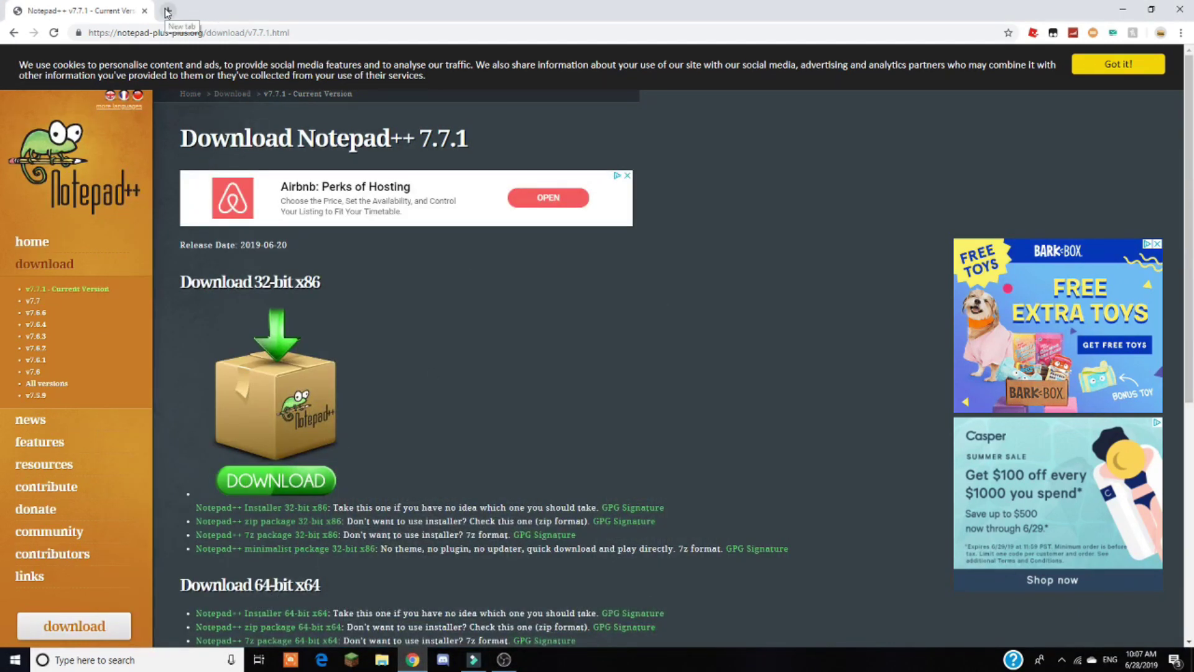
# Launch Bloons TD Battles via Steam and enter Quick Play's Card Battles modes
pyautogui.click(1123, 10)
pyautogui.click(93, 659)
pyautogui.write('ste')
pyautogui.press('Return')
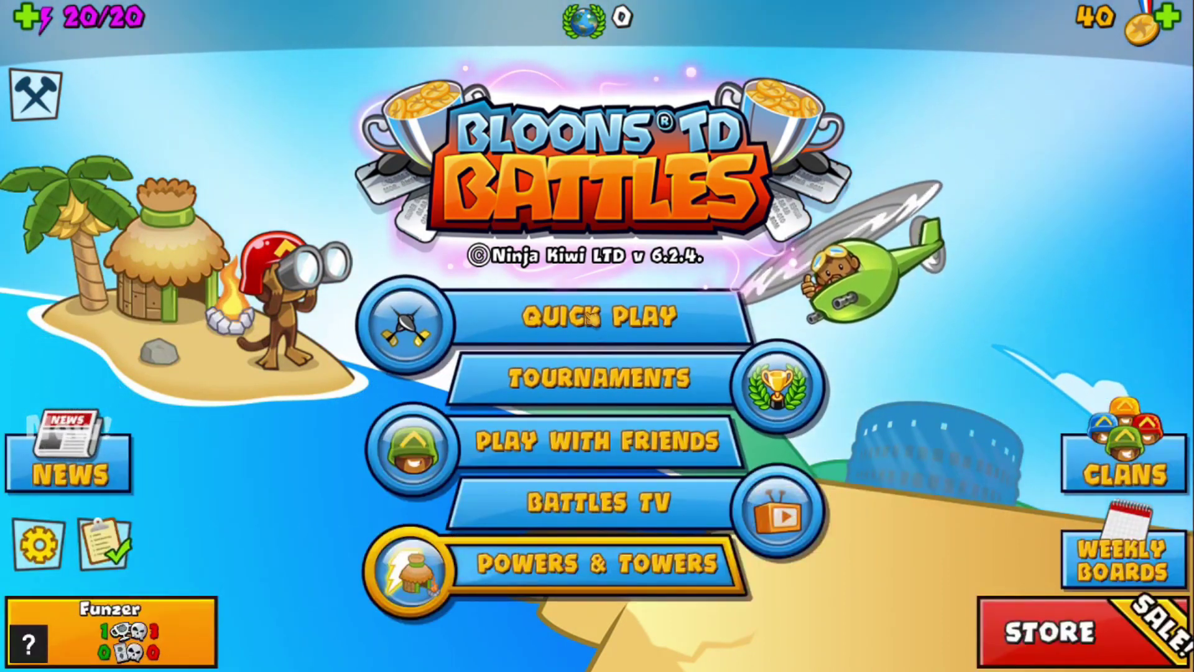
pyautogui.click(597, 317)
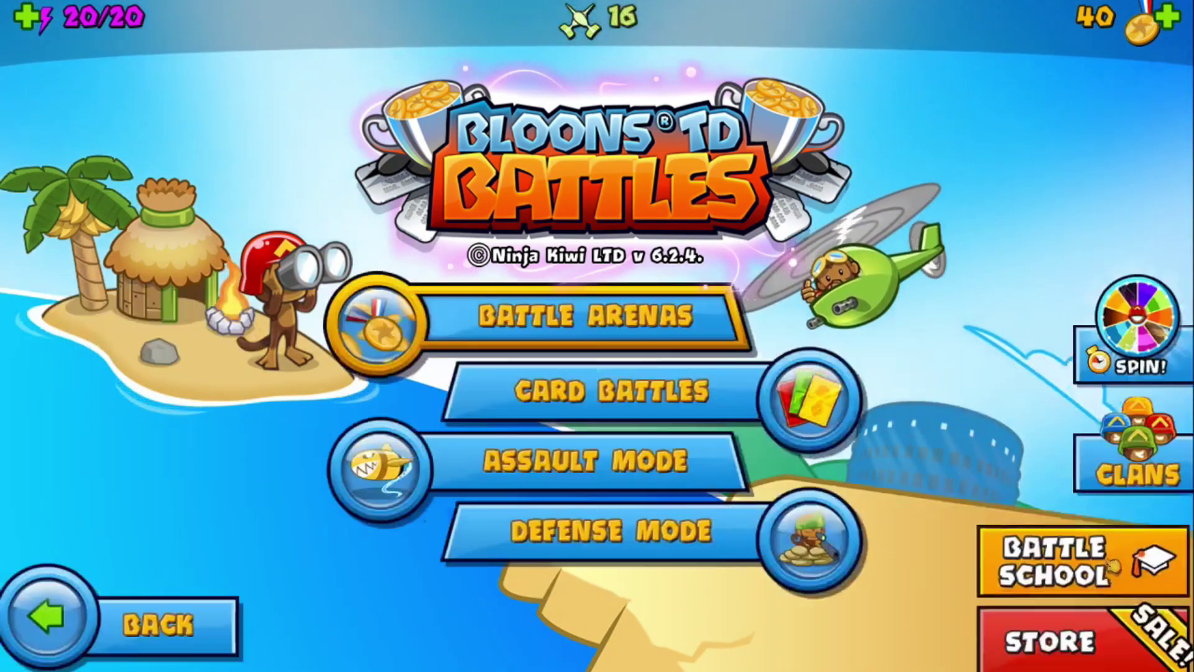
pyautogui.click(611, 390)
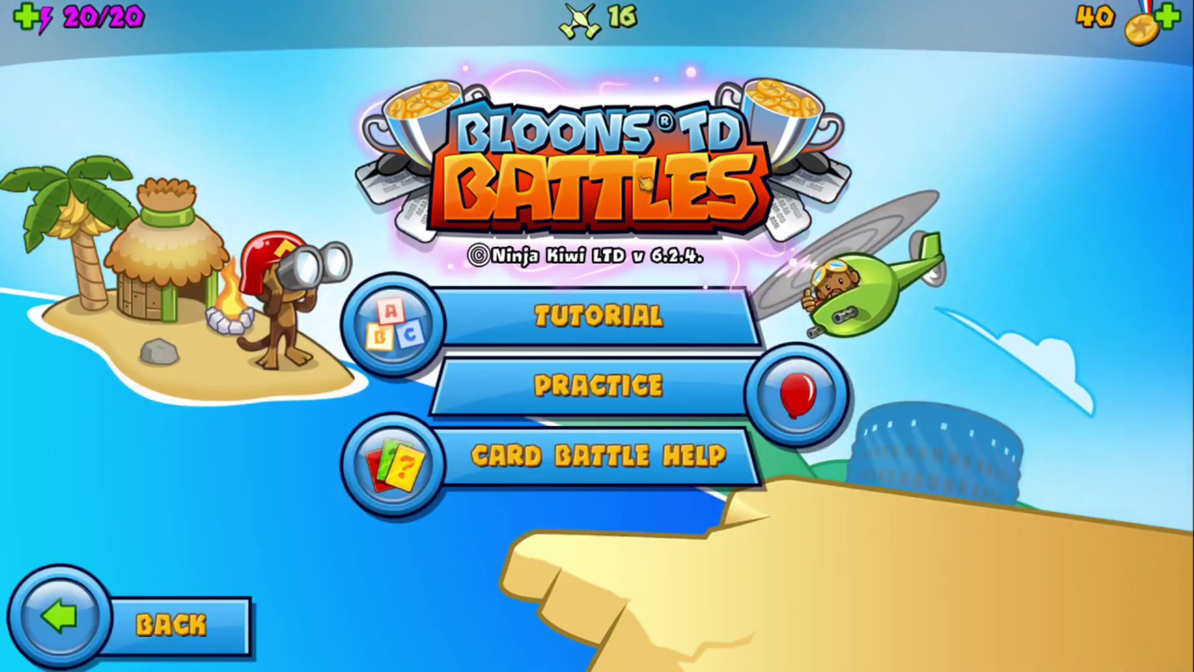
# Start Practice on Battle Park with randomized towers and a re-rolled bonus tower
pyautogui.click(575, 384)
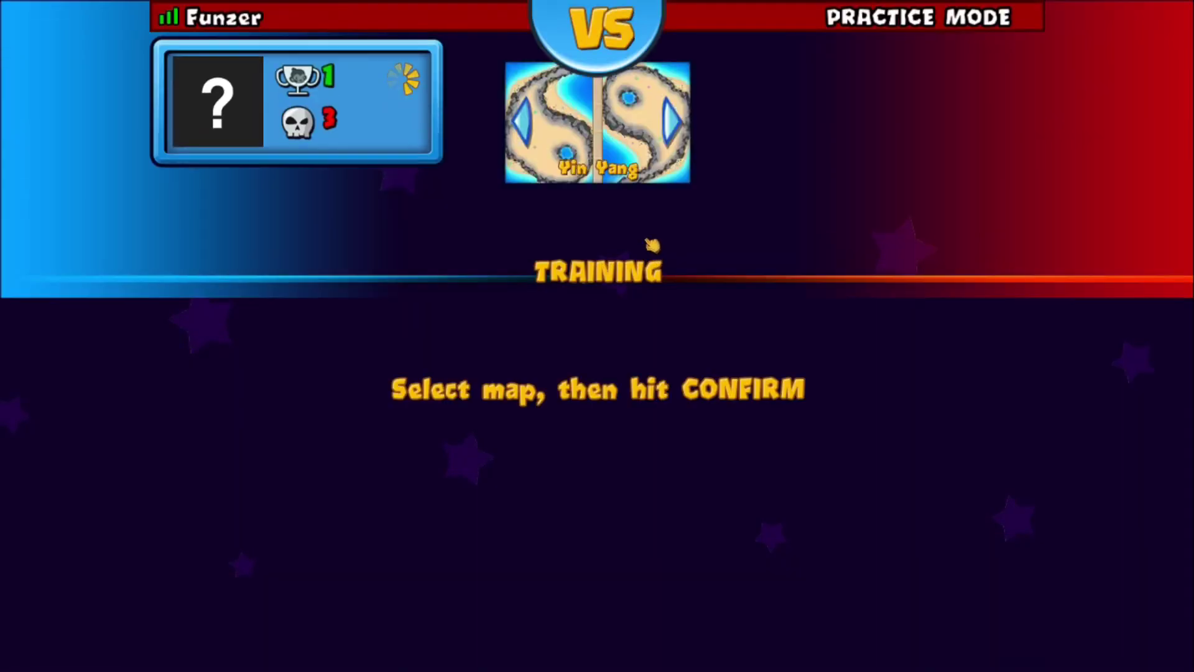
pyautogui.click(692, 124)
pyautogui.click(693, 124)
pyautogui.click(1110, 639)
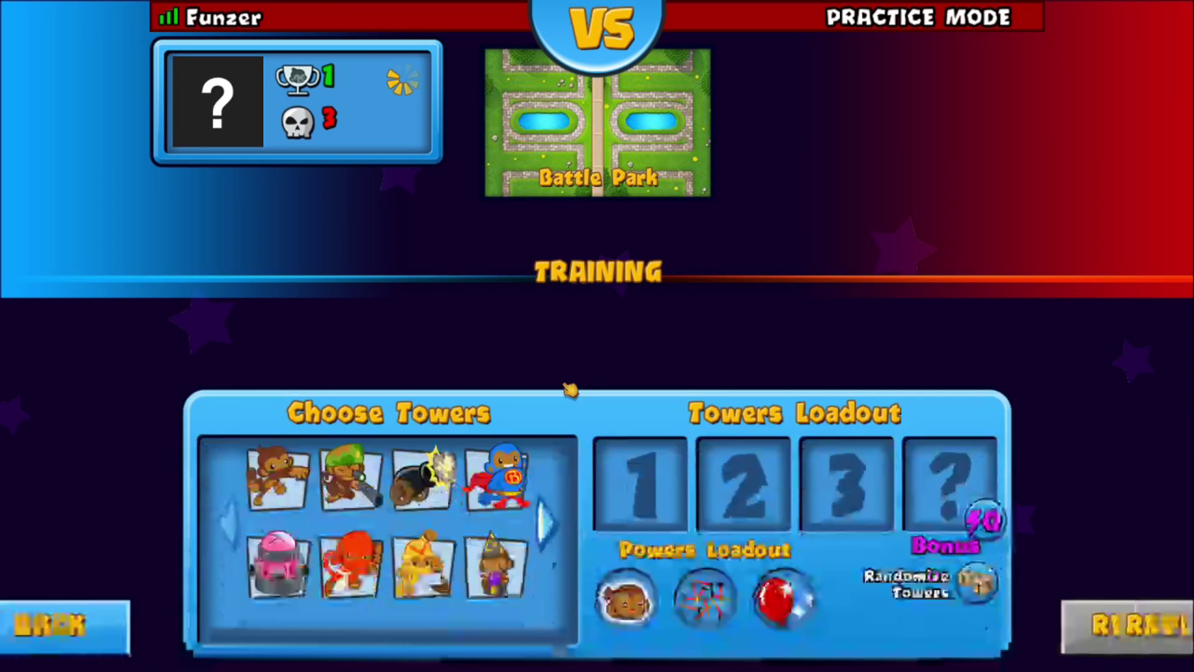
pyautogui.click(976, 491)
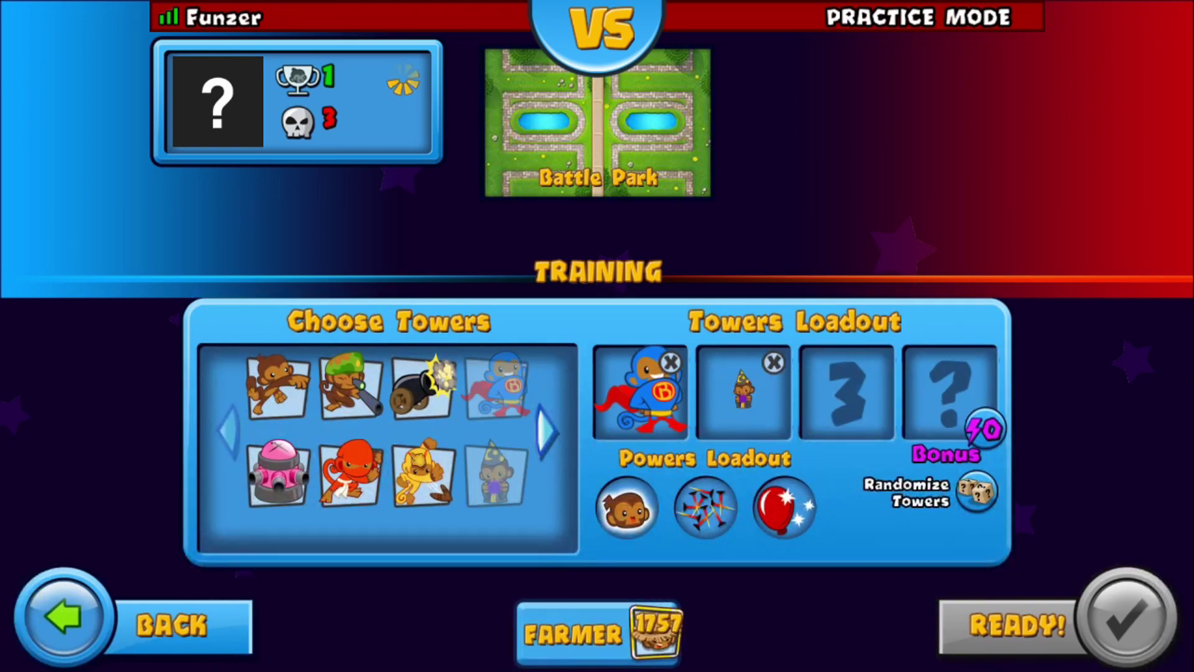
pyautogui.click(986, 417)
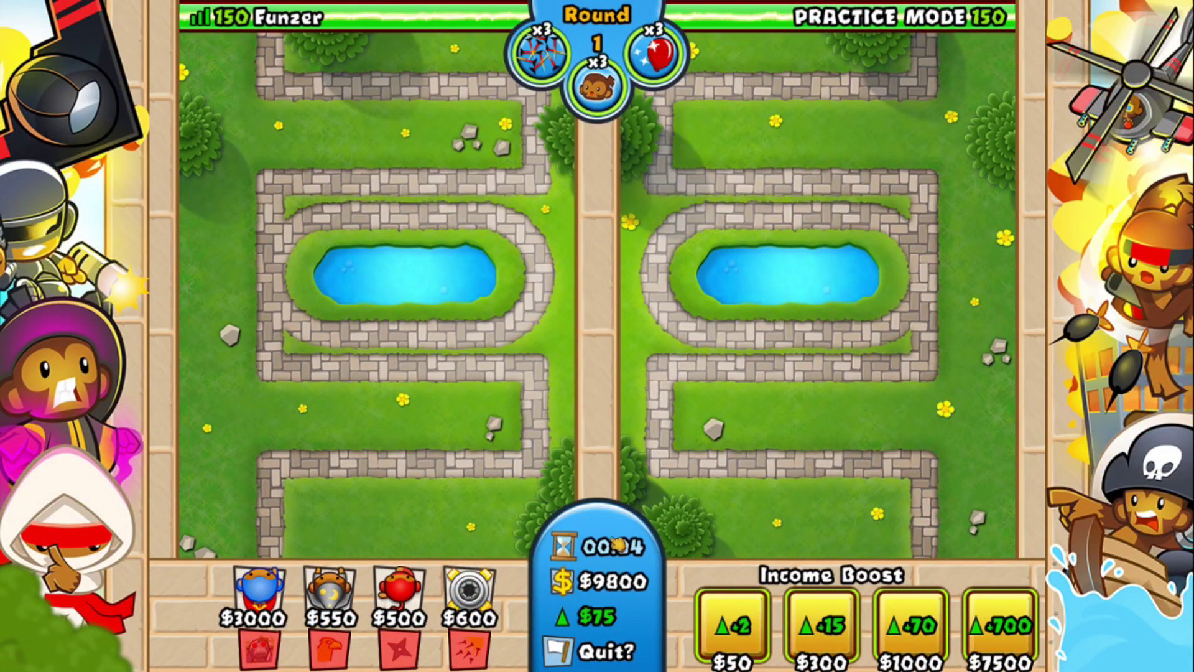
# Buy four Income Boosts
pyautogui.click(999, 625)
pyautogui.click(911, 625)
pyautogui.click(821, 626)
pyautogui.click(732, 625)
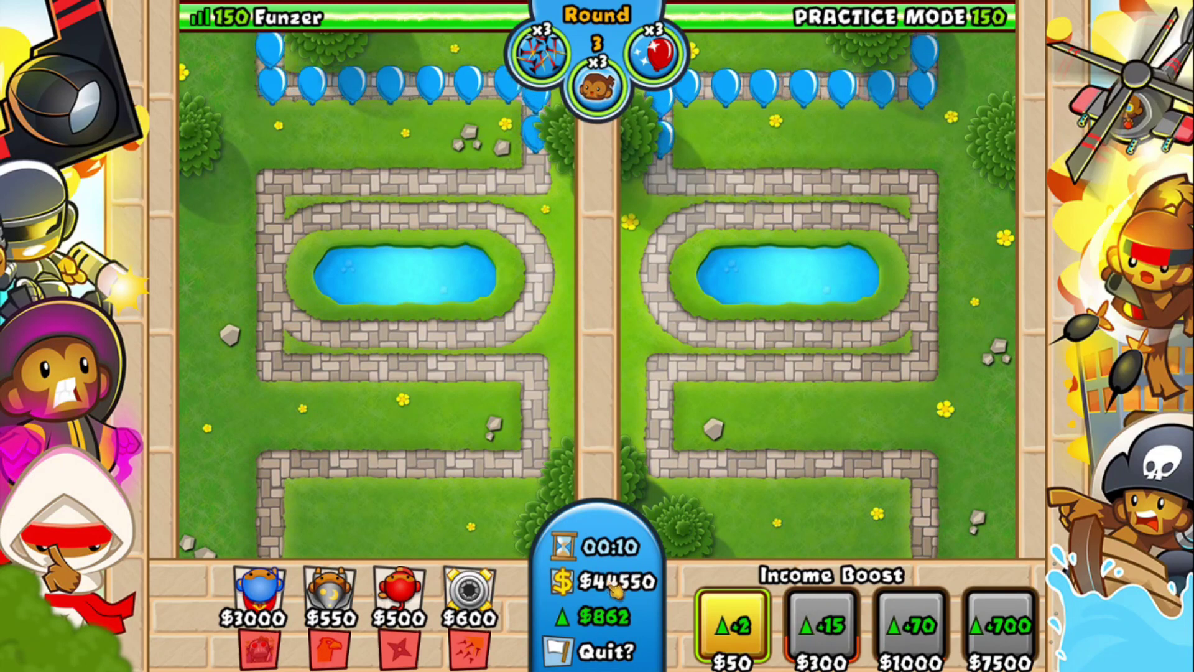
# Place two Spike Factories on the left track with maxed upgrades, declining to surrender
pyautogui.moveTo(469, 590); pyautogui.dragTo(497, 420)
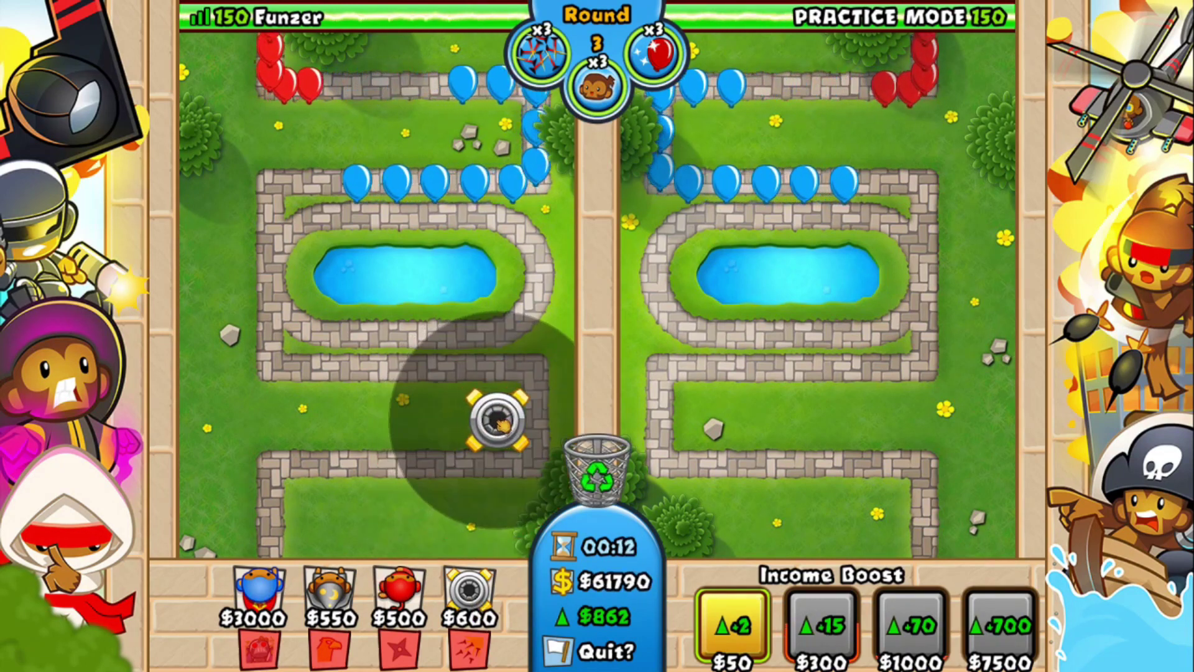
pyautogui.click(927, 623)
pyautogui.click(805, 623)
pyautogui.moveTo(470, 590); pyautogui.dragTo(449, 415)
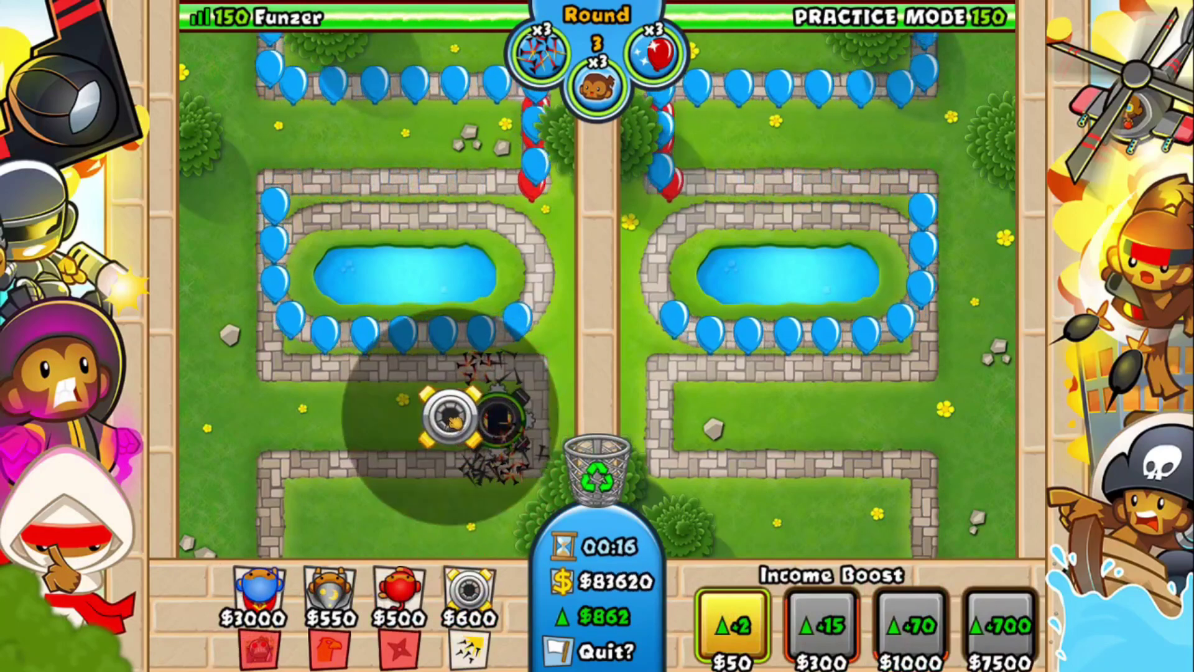
pyautogui.click(805, 623)
pyautogui.click(988, 623)
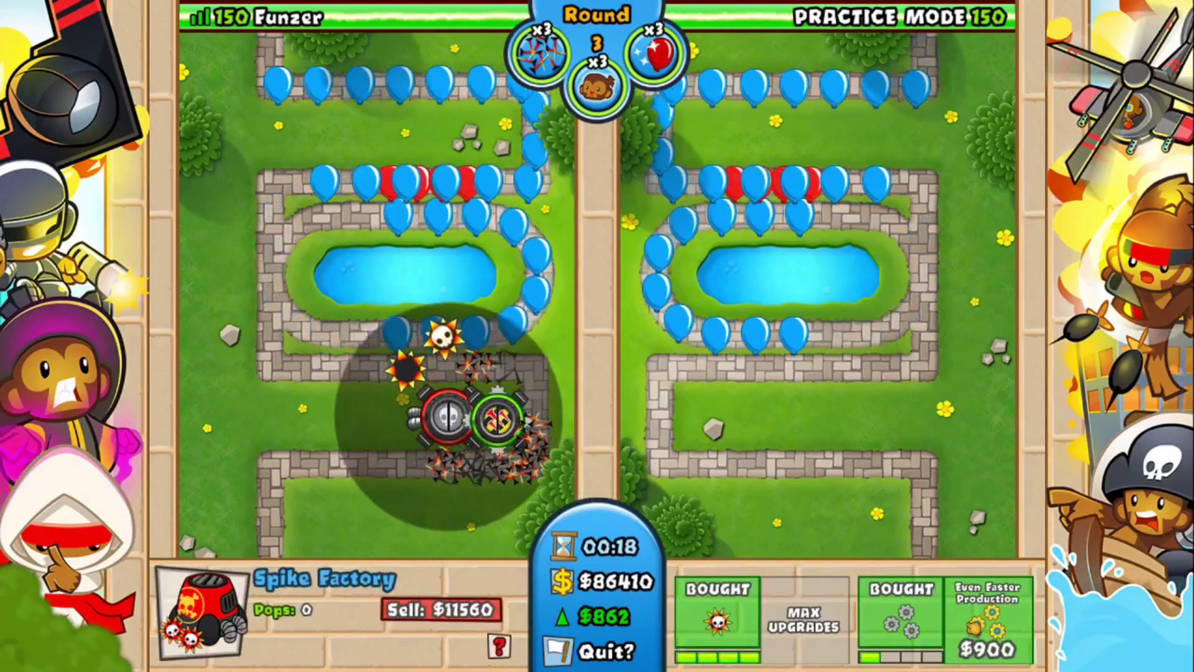
pyautogui.press('Escape')
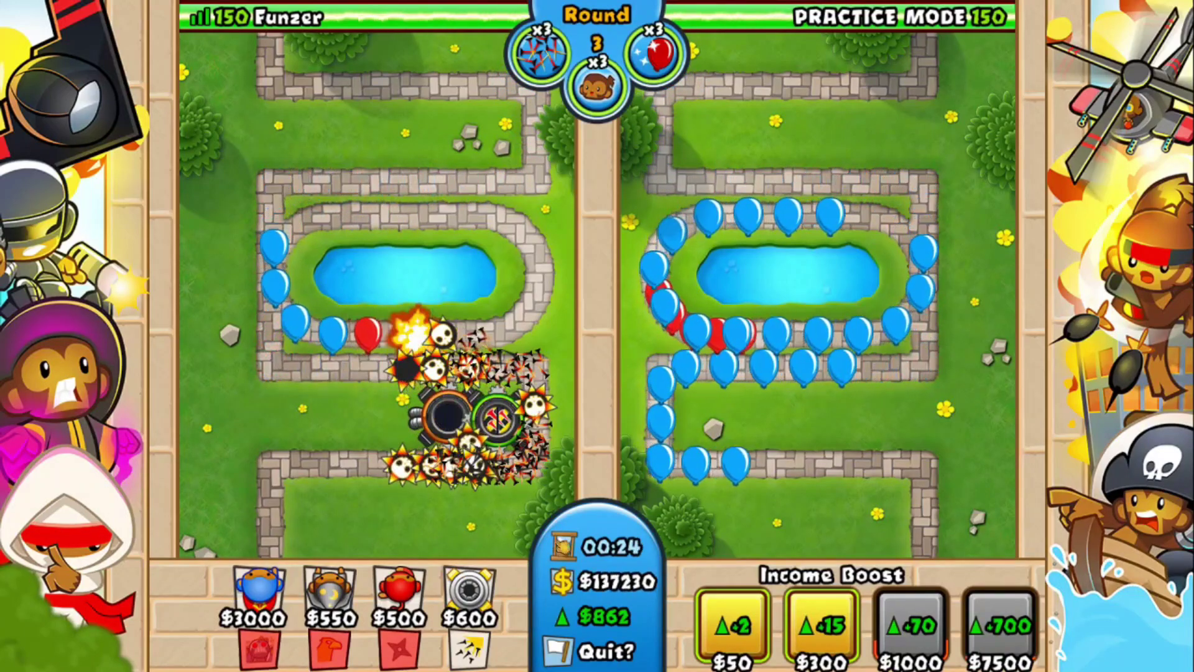
pyautogui.click(598, 650)
pyautogui.click(738, 458)
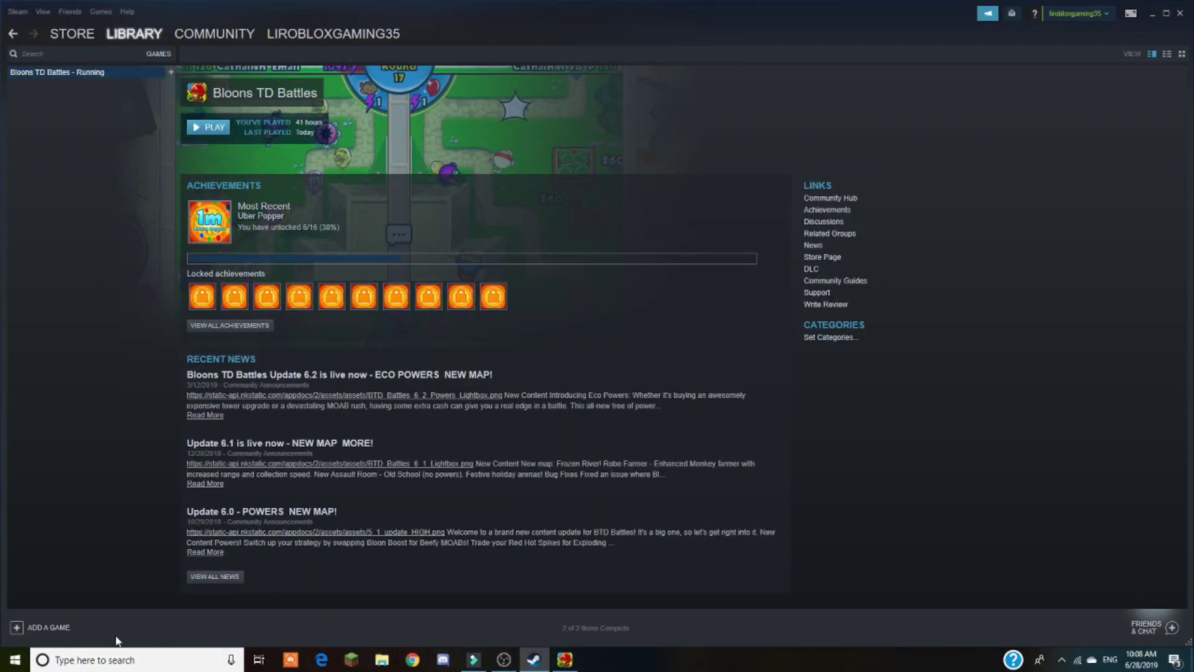
# Launch 7-Zip File Manager and go to the C:\ drive root
pyautogui.click(101, 660)
pyautogui.write('7-zip')
pyautogui.press('Return')
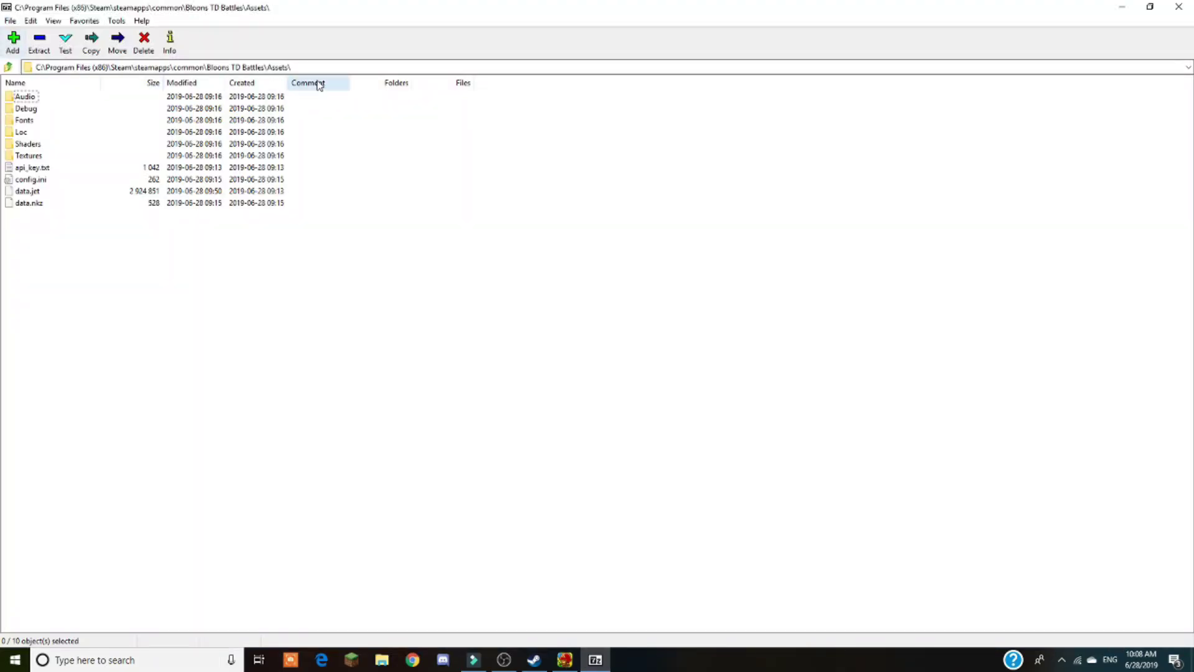
pyautogui.click(344, 68)
pyautogui.press('BackSpace')
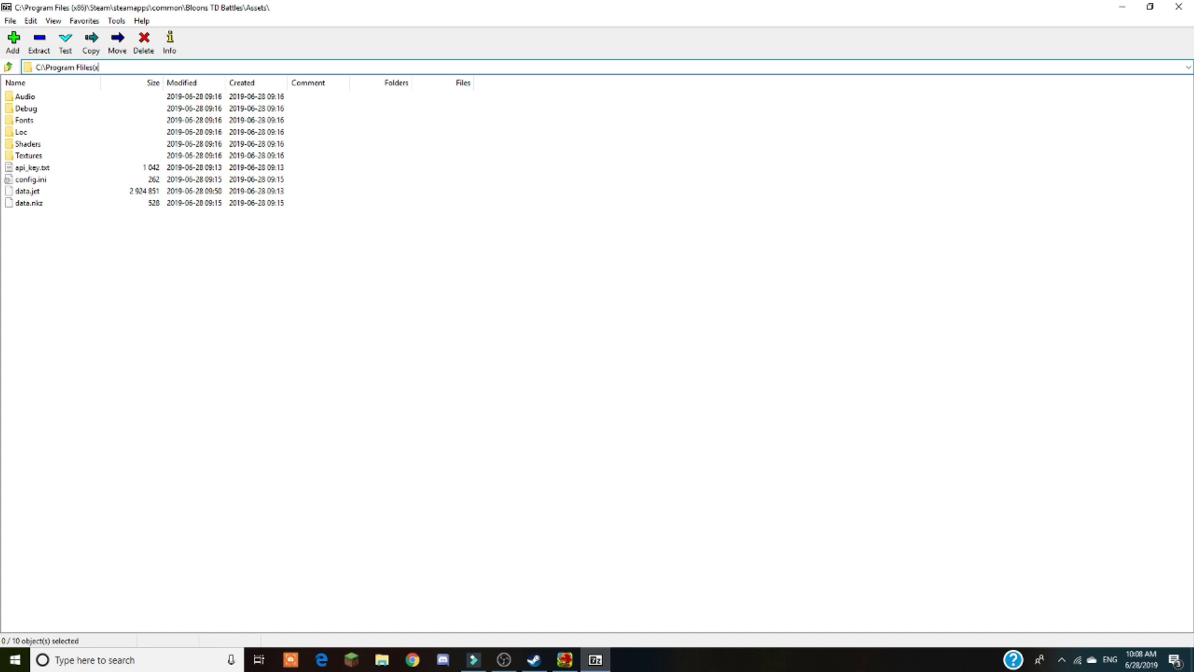
pyautogui.press('Return')
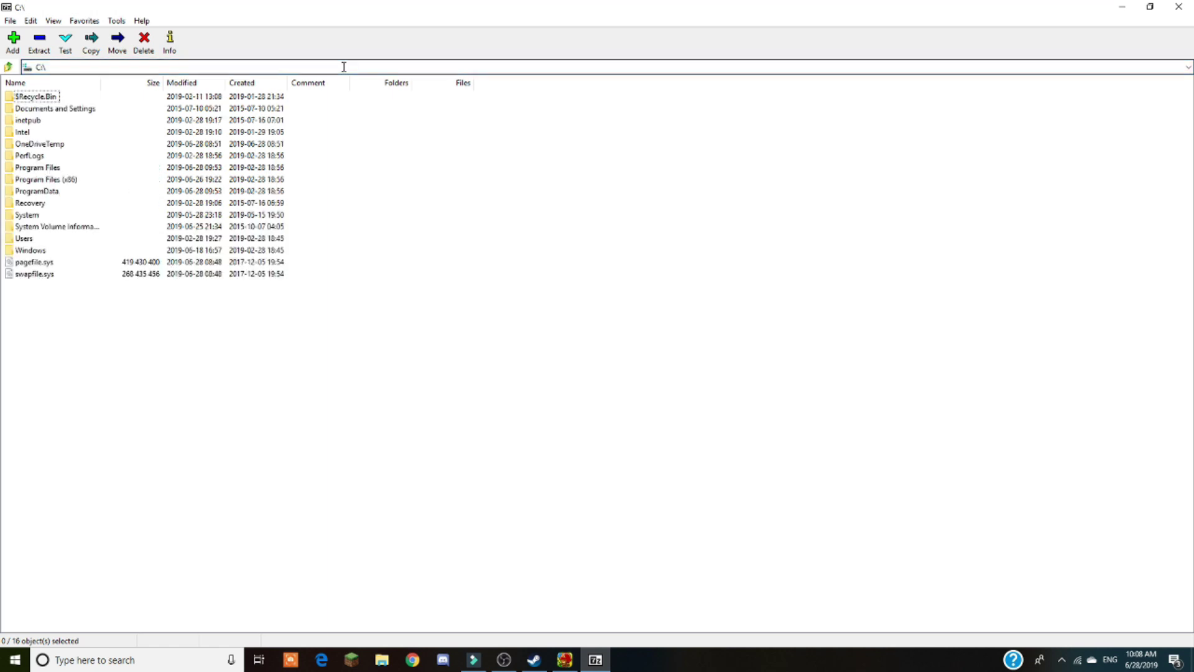
# Browse Program Files (x86)\Steam\steamapps\common\Bloons TD Battles\Assets into data.jet's JSON folder
pyautogui.doubleClick(38, 179)
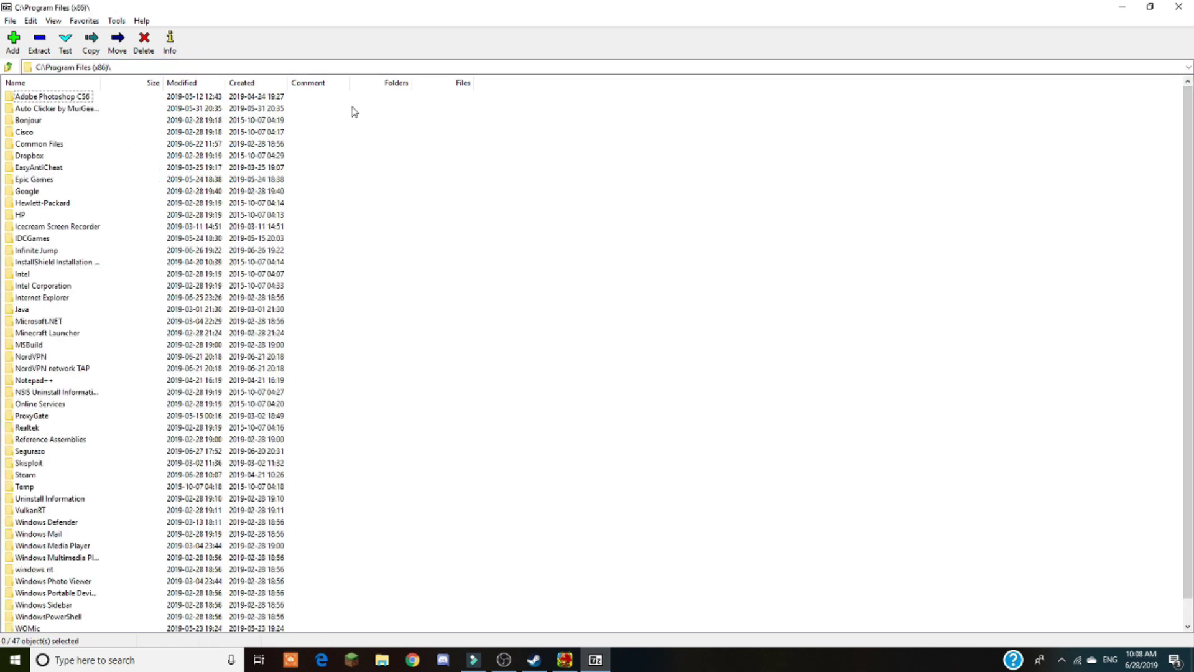
pyautogui.scroll(-3, 150, 227)
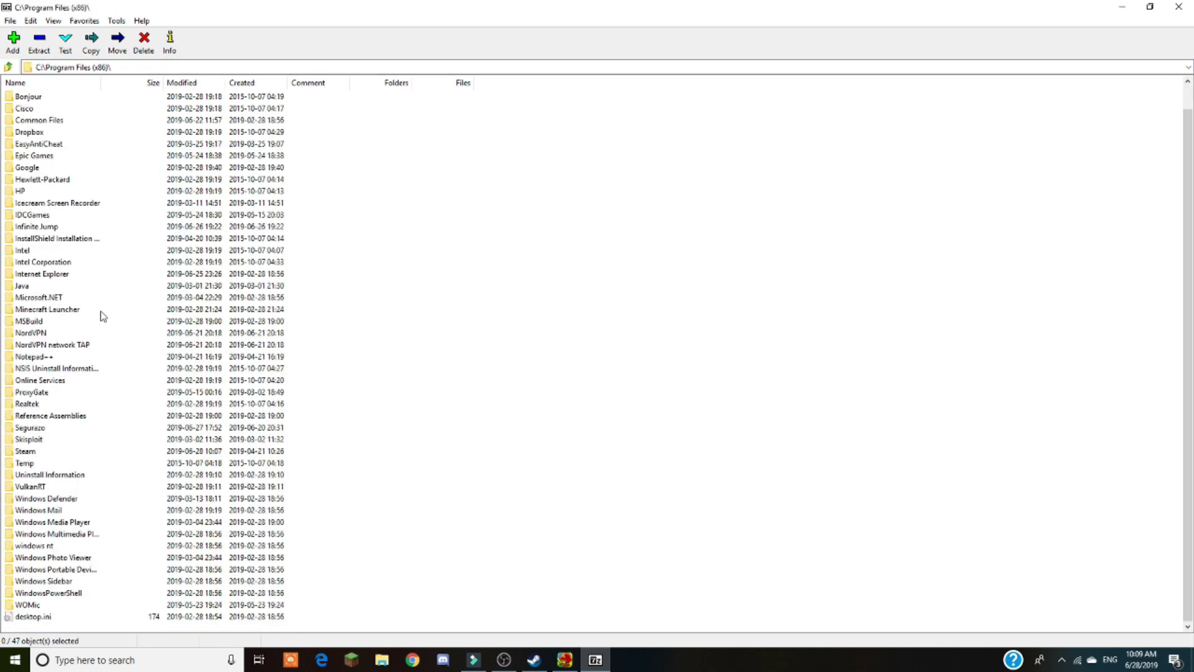
pyautogui.doubleClick(33, 455)
pyautogui.doubleClick(38, 334)
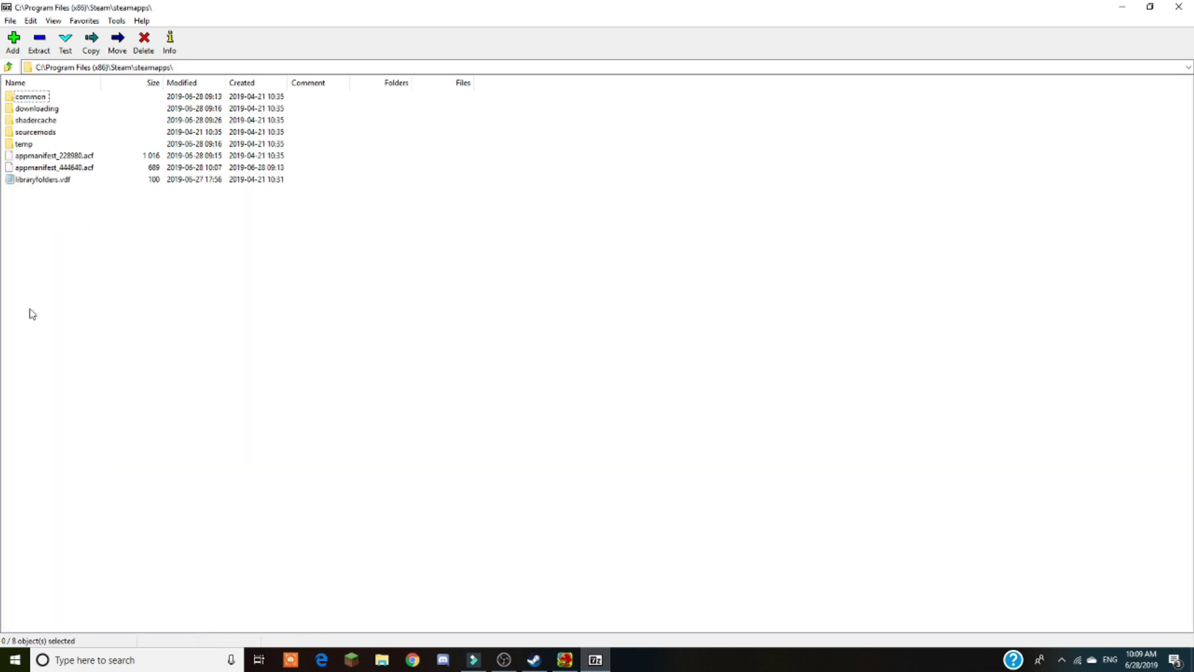
pyautogui.doubleClick(32, 95)
pyautogui.doubleClick(38, 97)
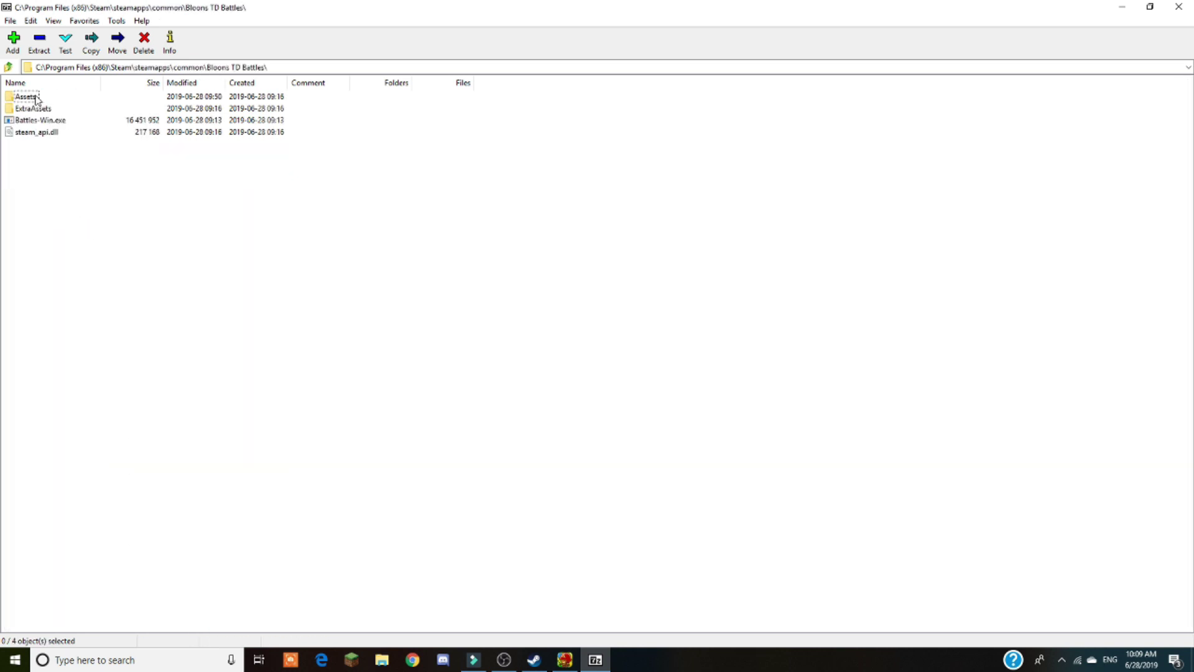
pyautogui.doubleClick(26, 97)
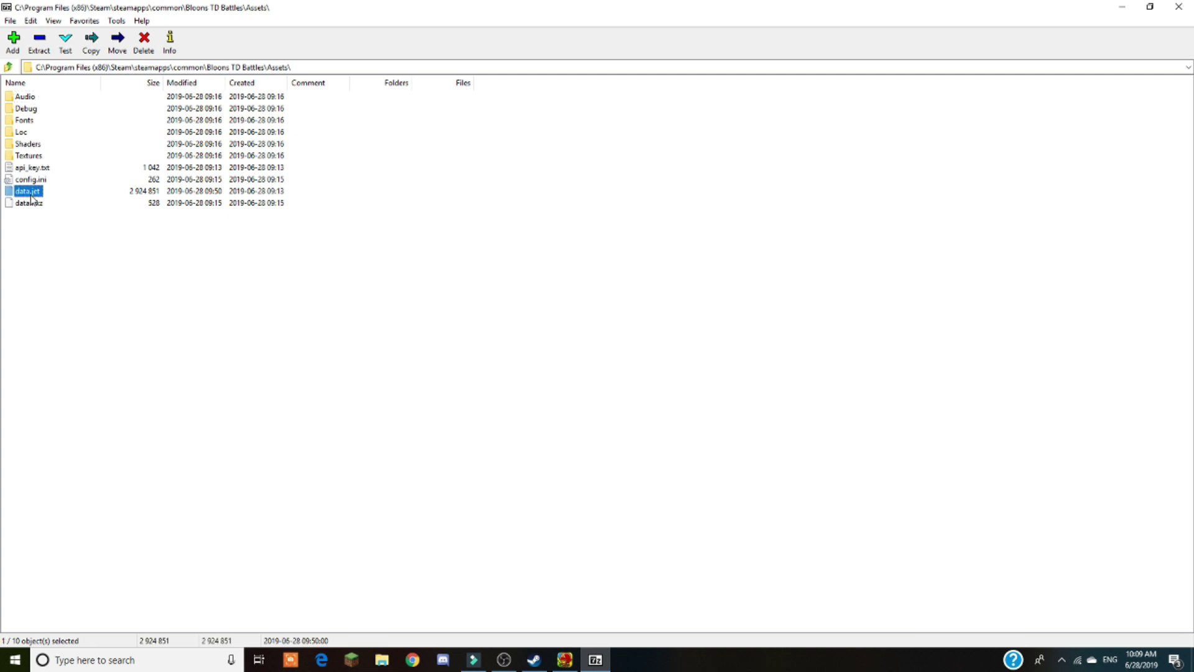
pyautogui.doubleClick(33, 195)
pyautogui.doubleClick(26, 97)
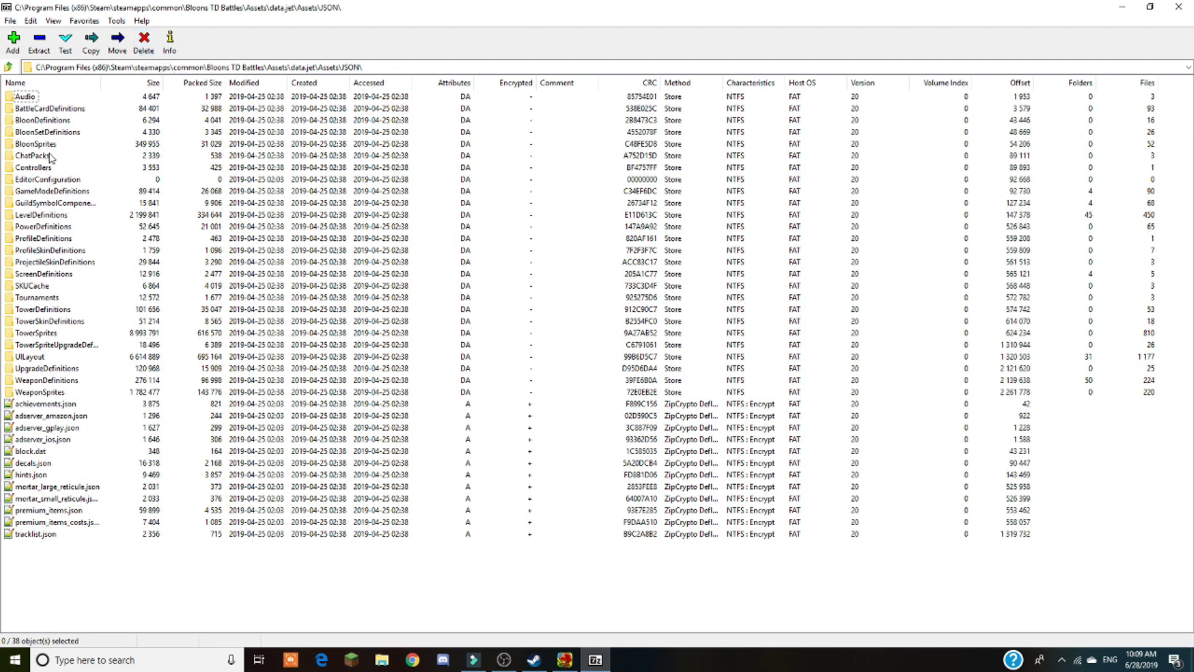
pyautogui.moveTo(565, 660)
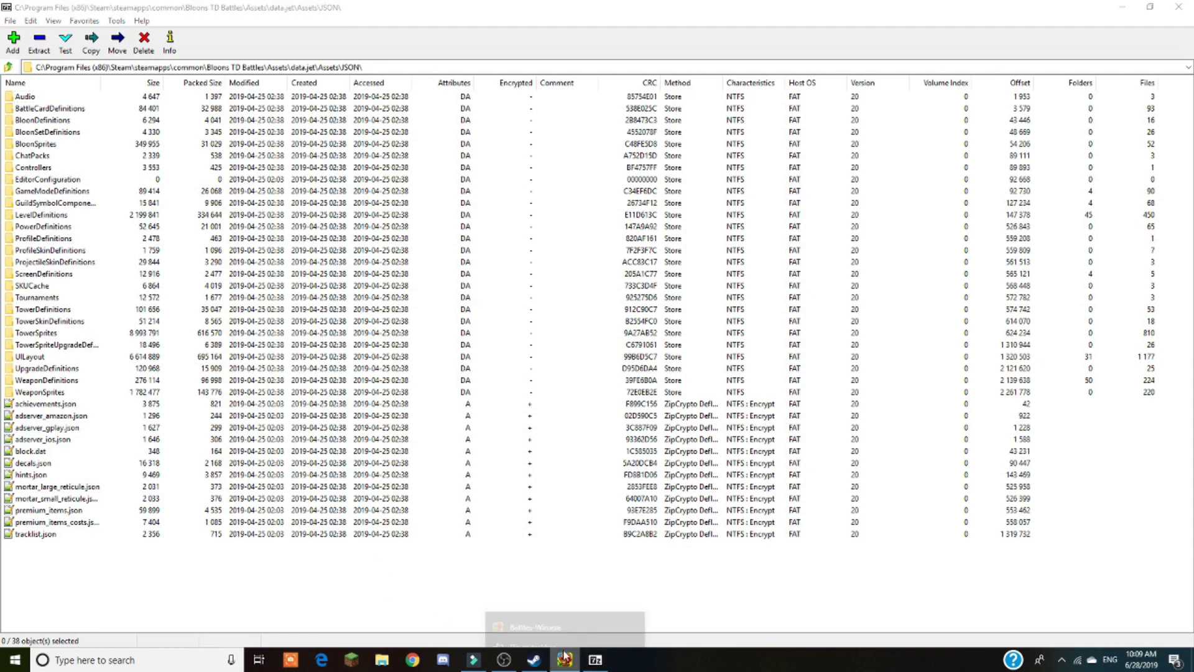
# Select the Steam 6.2.4 password in Discord's #passwords channel
pyautogui.click(572, 635)
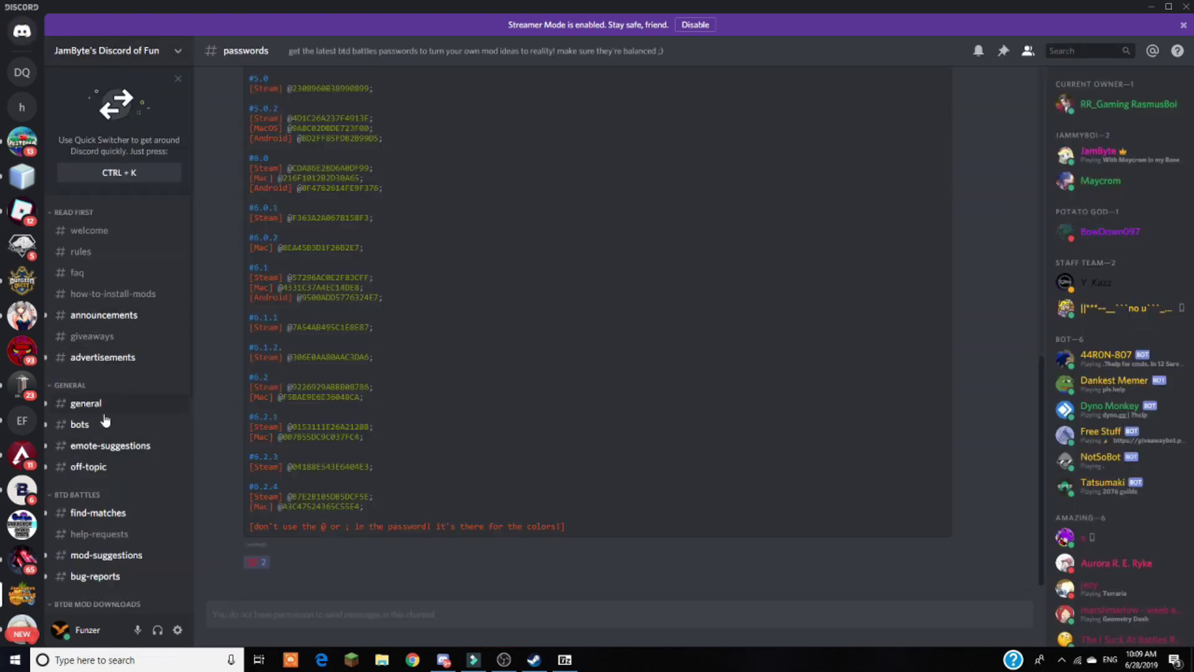
pyautogui.scroll(-3, 106, 485)
pyautogui.scroll(-5, 106, 483)
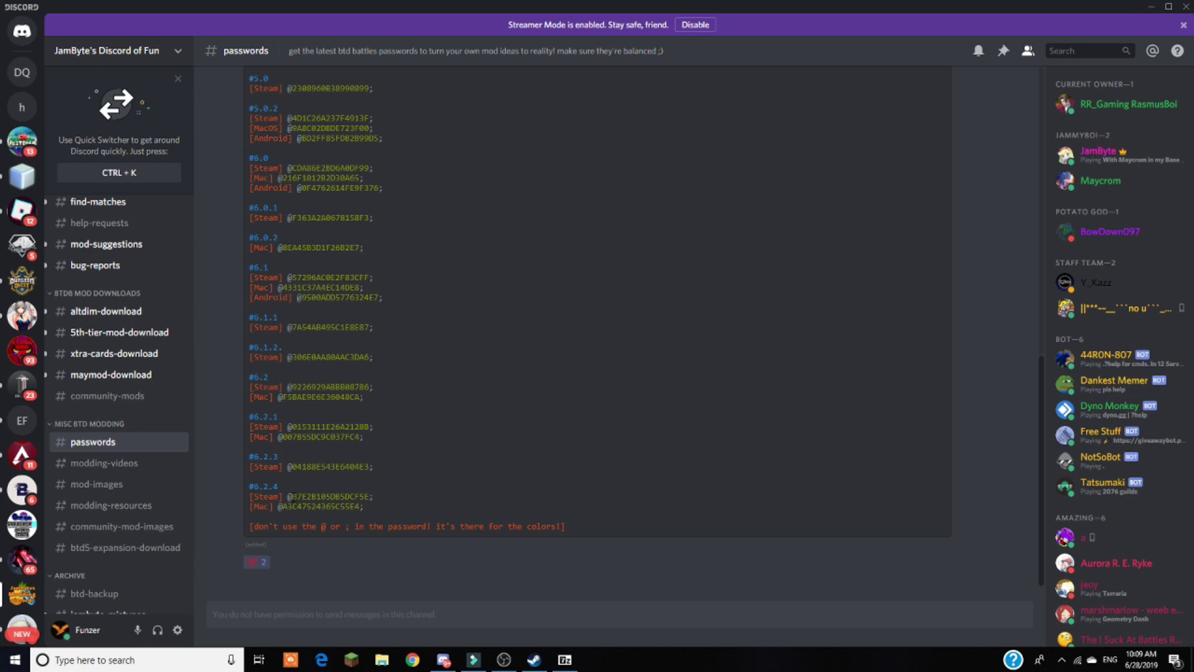
pyautogui.moveTo(295, 496); pyautogui.dragTo(369, 496)
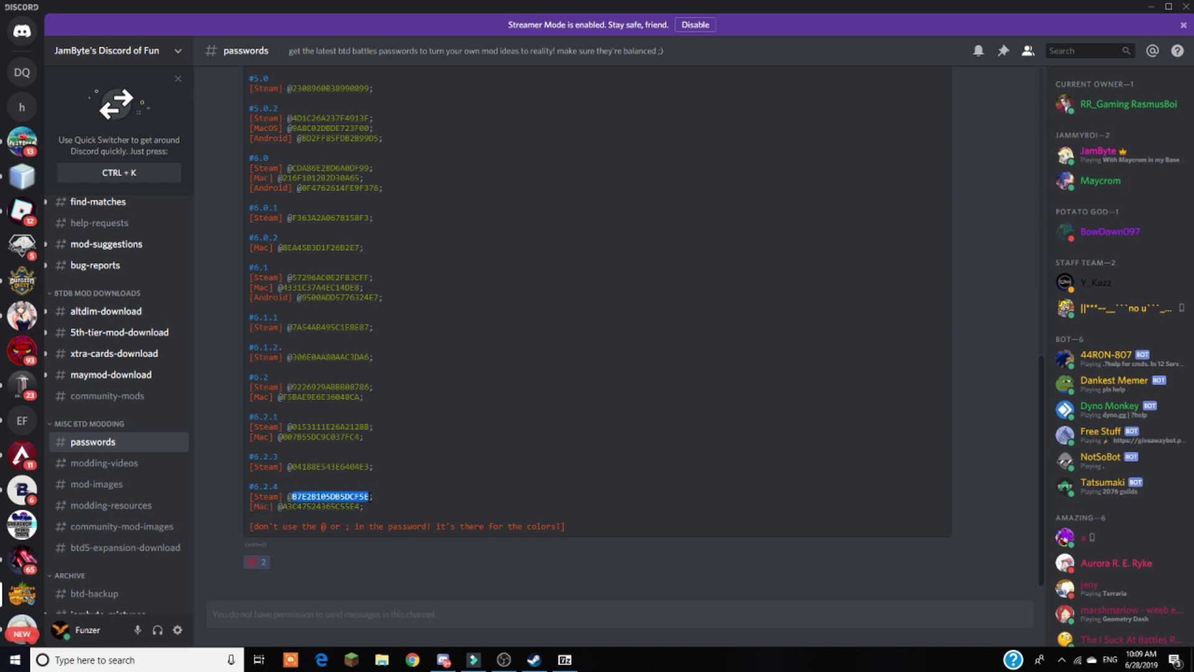
pyautogui.click(533, 436)
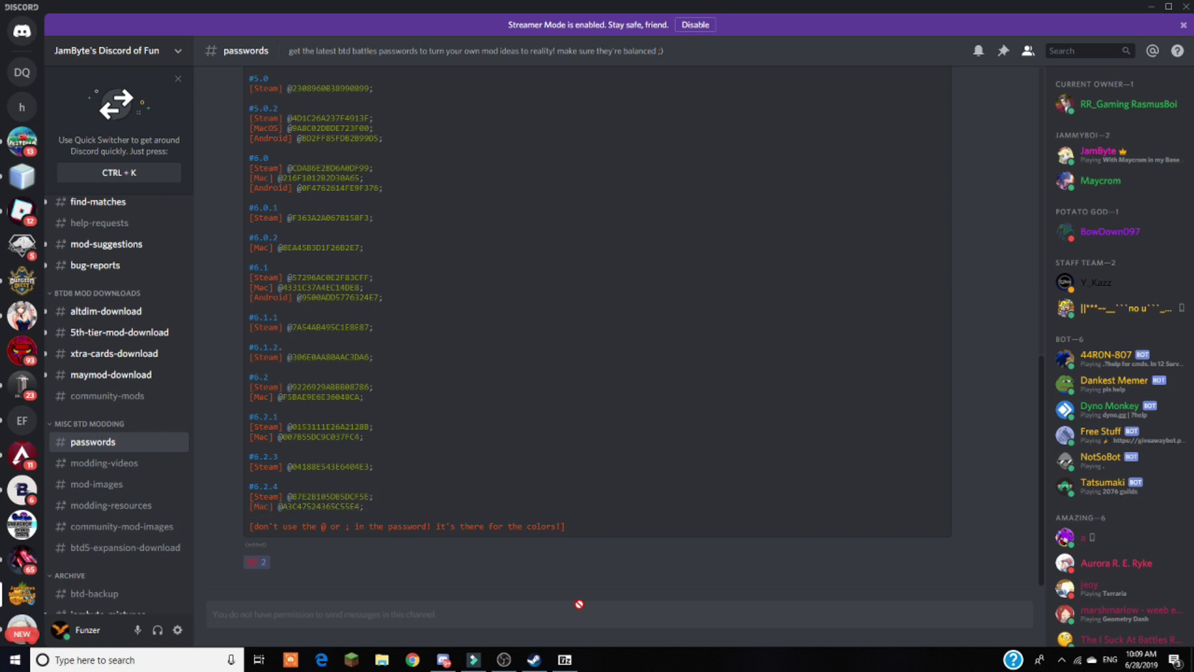
# Open GameModeDefinitions\Default\Default.mode with the archive password, view it, and close it
pyautogui.click(565, 660)
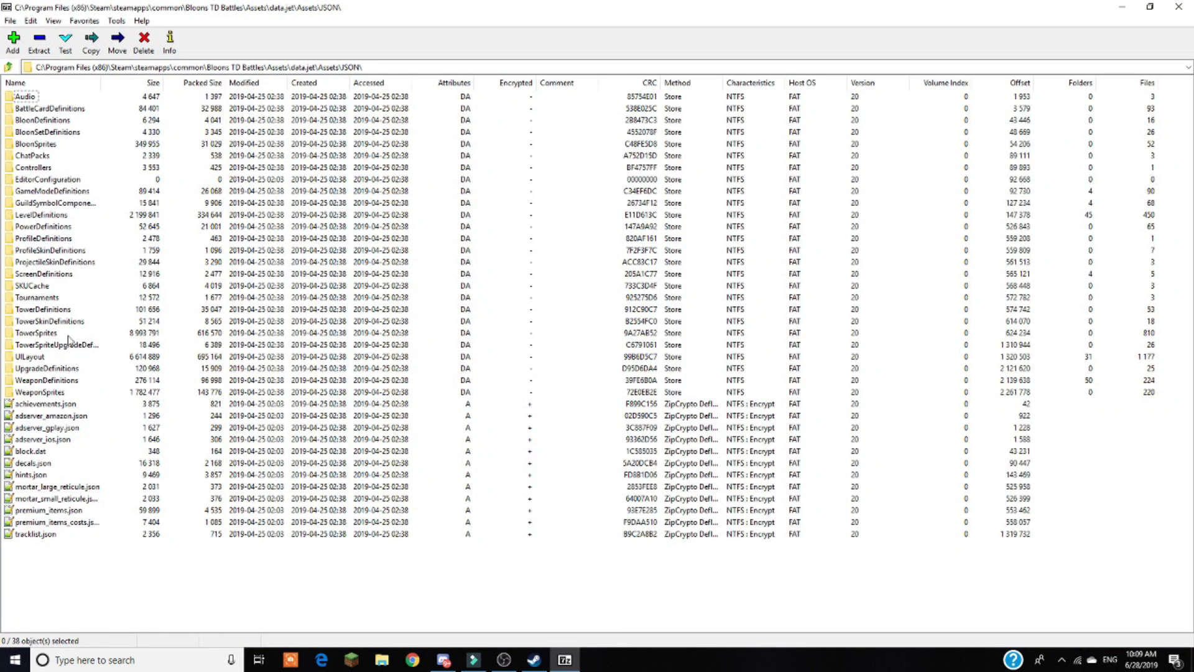
pyautogui.doubleClick(67, 192)
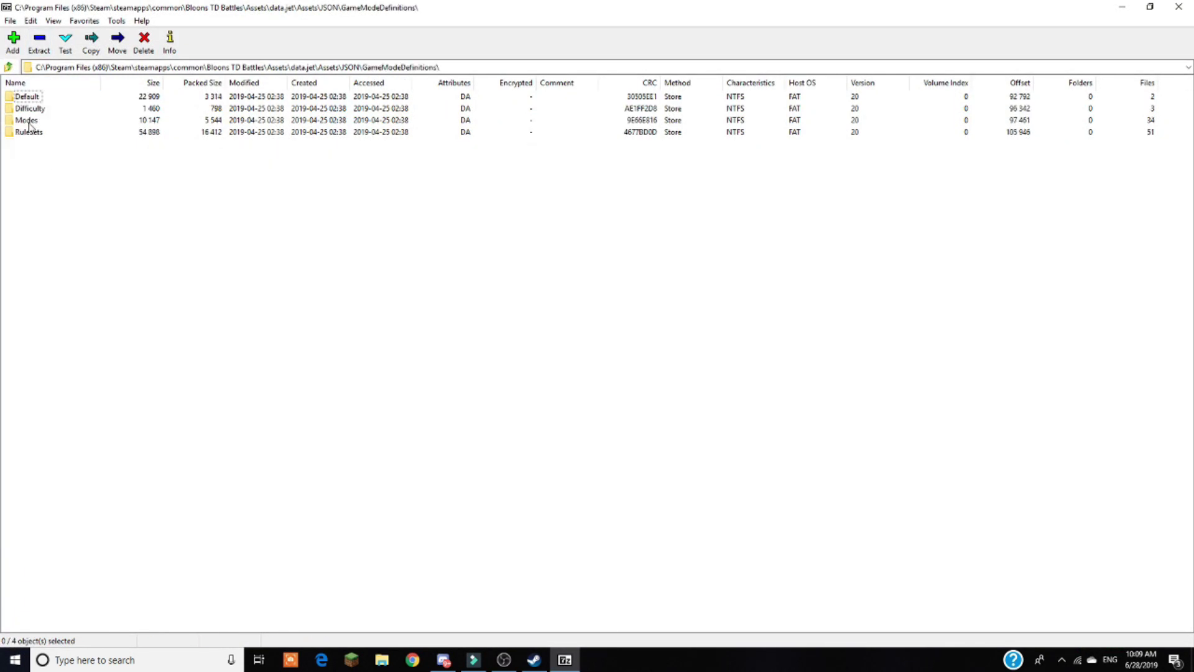
pyautogui.doubleClick(28, 96)
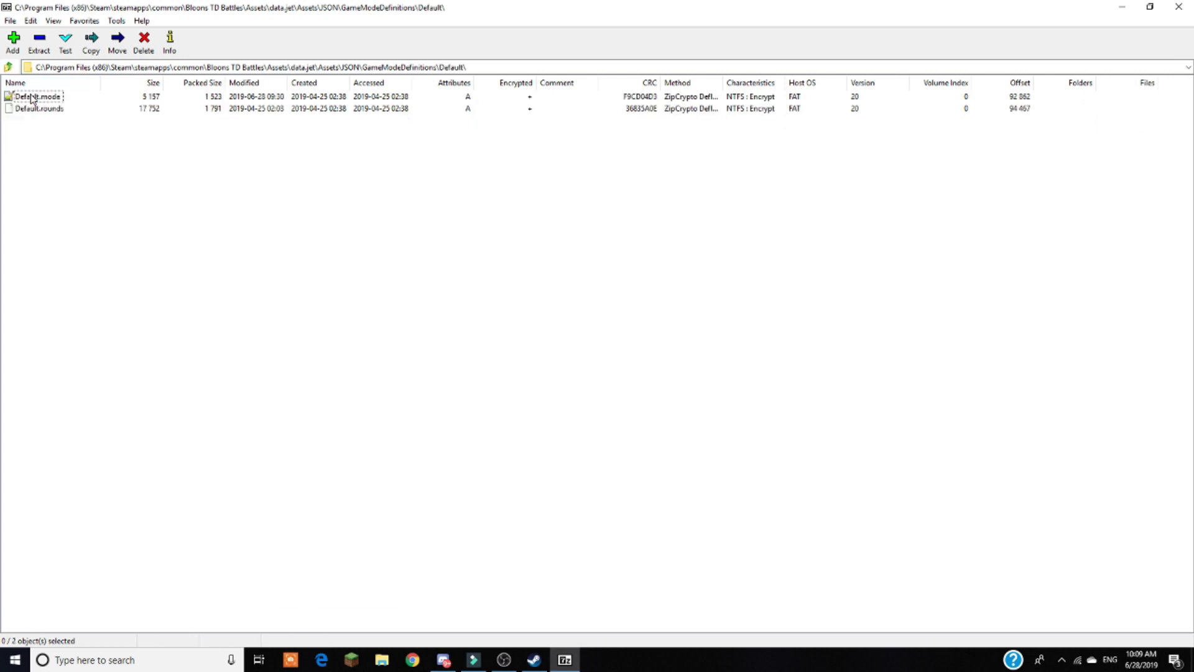
pyautogui.doubleClick(33, 96)
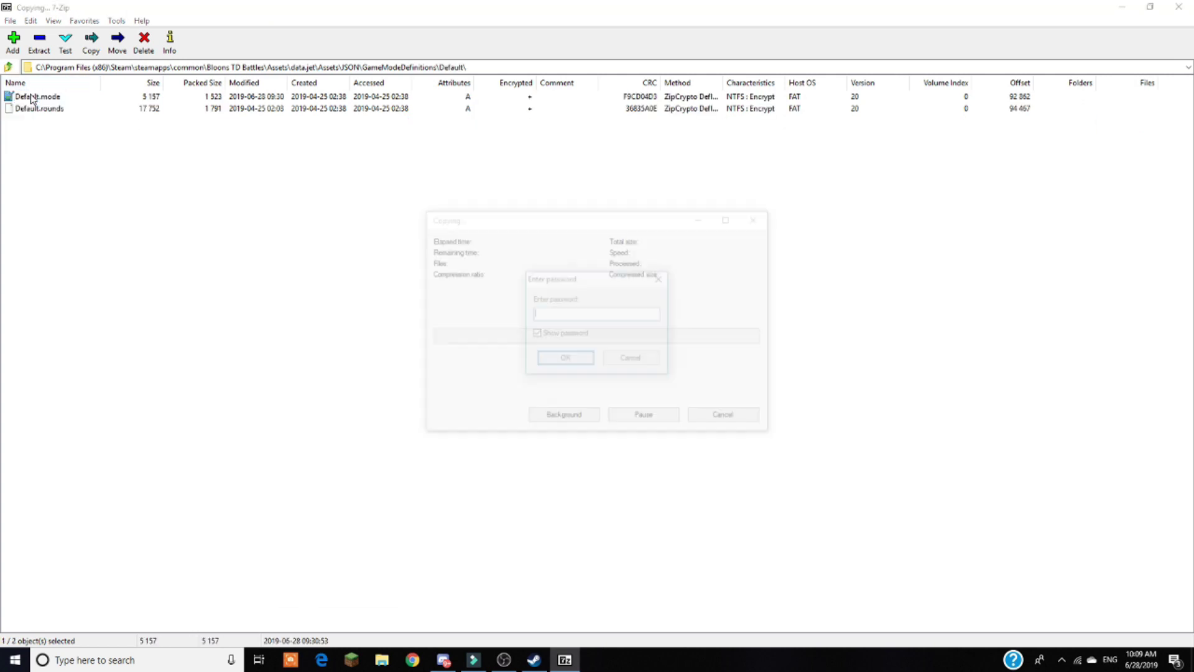
pyautogui.click(564, 359)
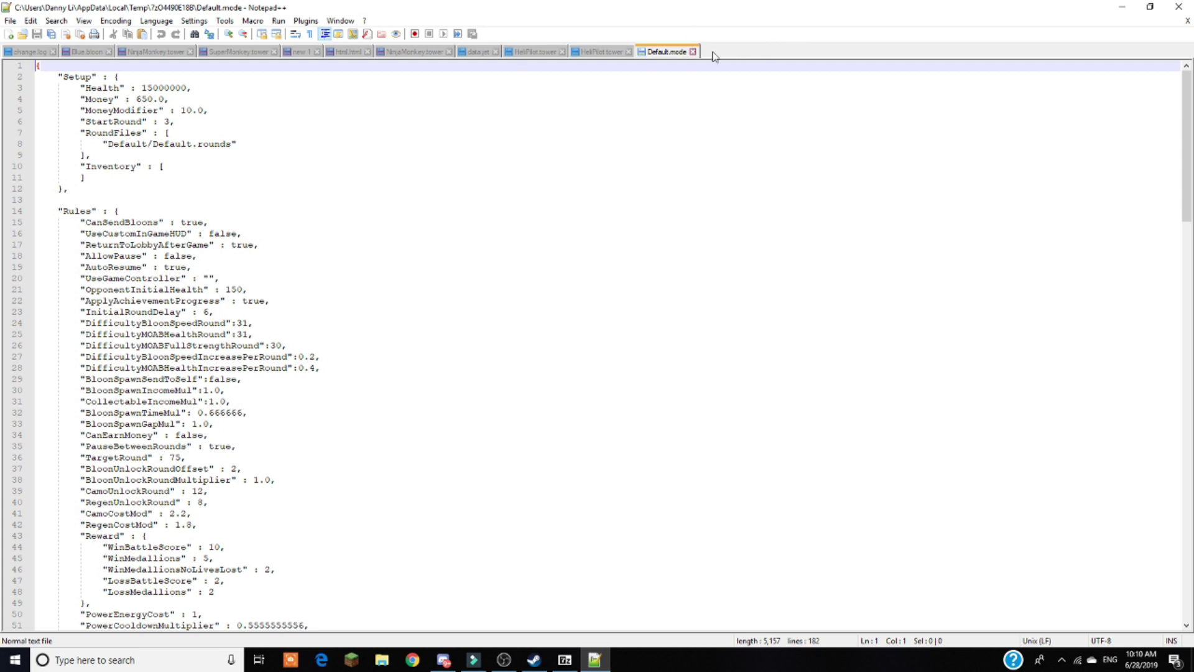
pyautogui.click(694, 52)
# Open Practice.mode from the GameModeDefinitions Modes folder in the text editor
pyautogui.hotkey('alt', 'Tab')
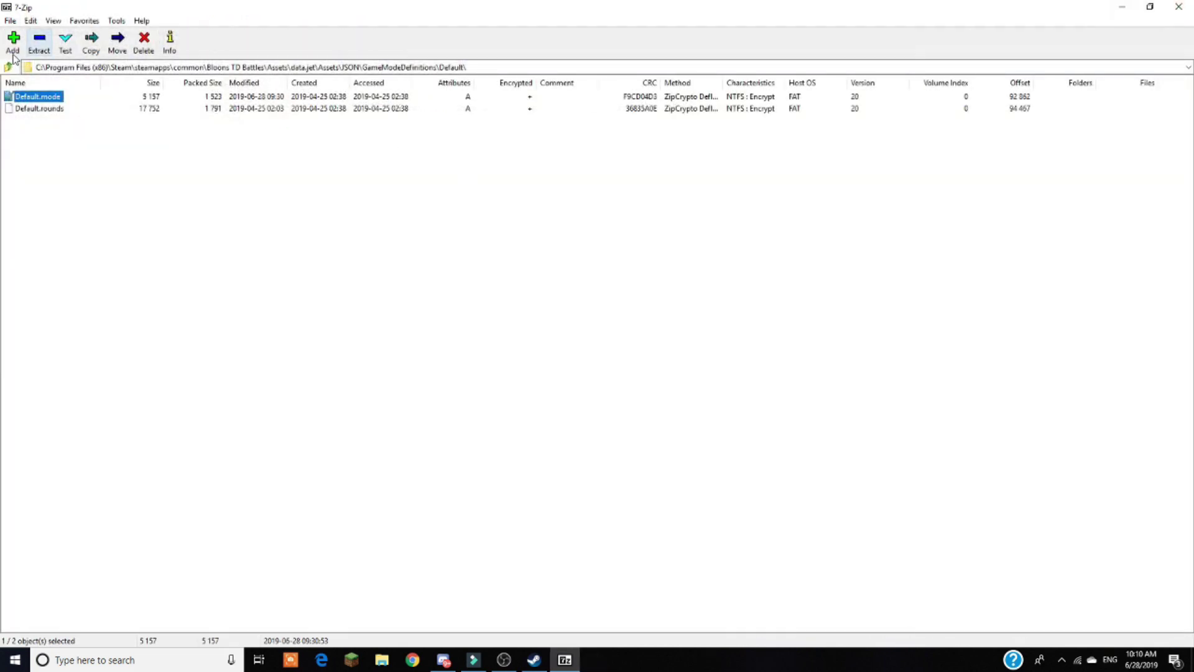
pyautogui.click(9, 67)
pyautogui.doubleClick(25, 119)
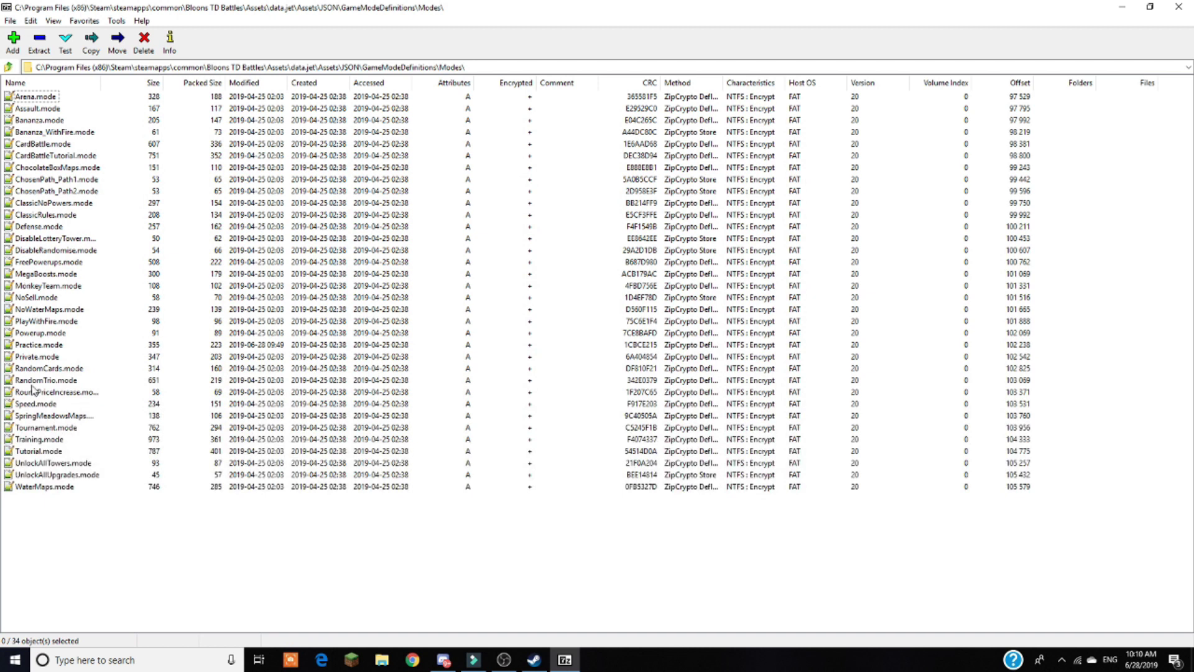
pyautogui.doubleClick(38, 345)
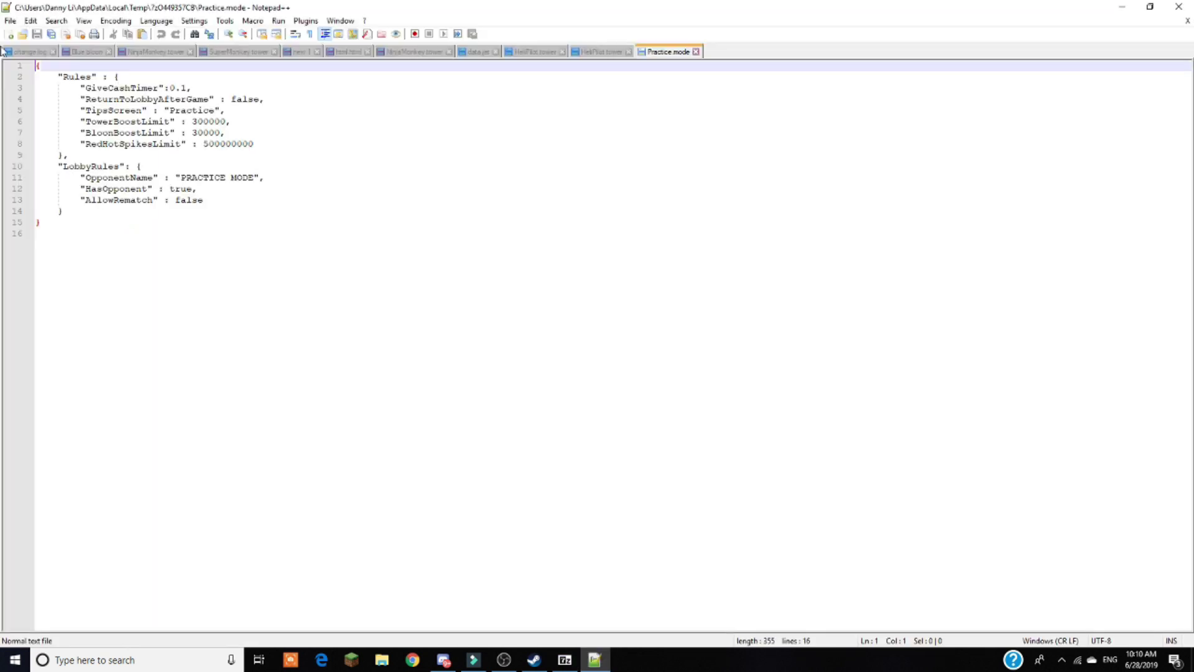
# Inspect the RedHotSpikesLimit 500000000 and HasOpponent rules in Practice.mode
pyautogui.moveTo(97, 144); pyautogui.dragTo(255, 144)
pyautogui.click(205, 144)
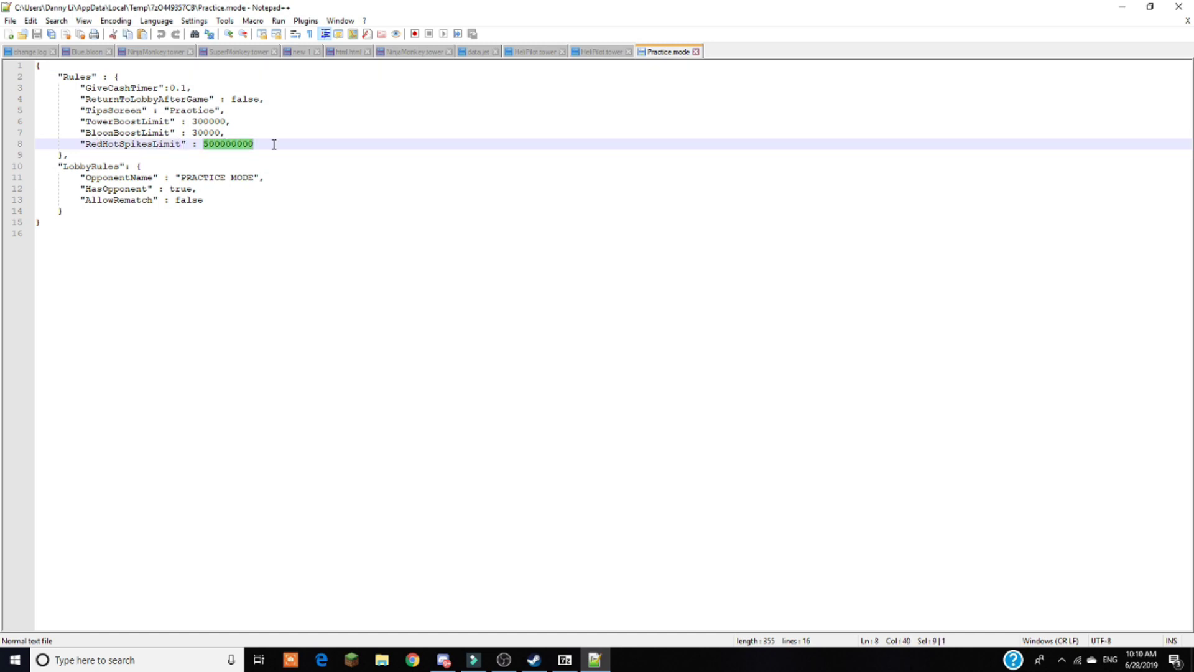
pyautogui.click(311, 115)
pyautogui.moveTo(341, 166); pyautogui.dragTo(275, 196)
pyautogui.click(339, 149)
pyautogui.click(299, 240)
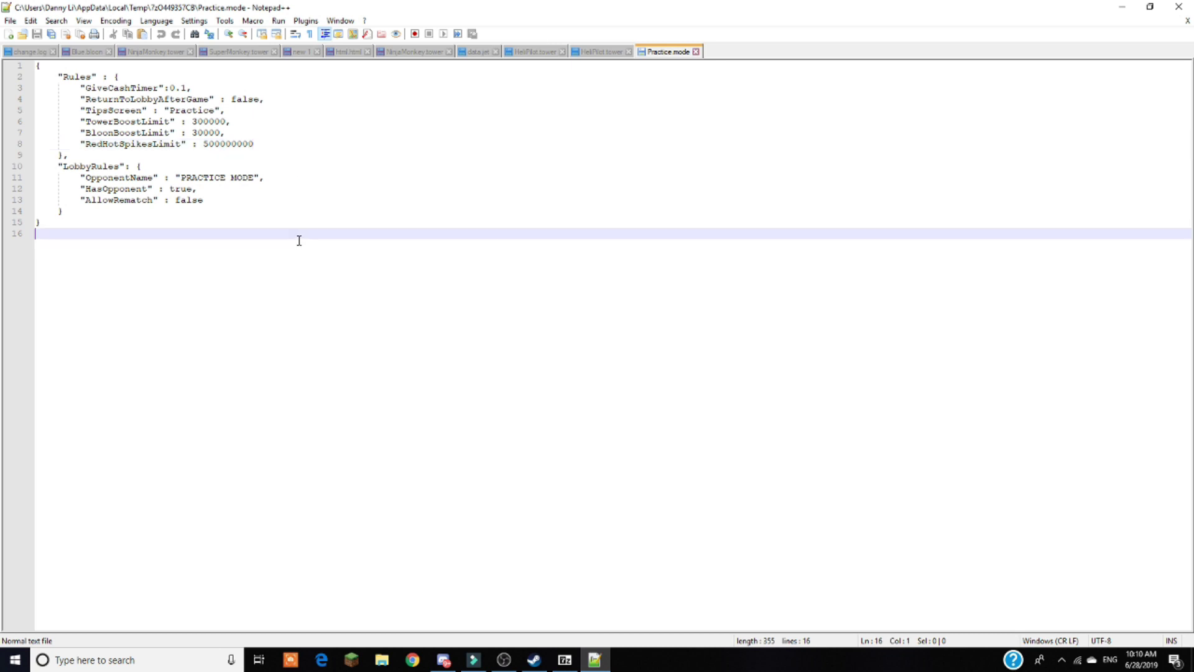
pyautogui.click(141, 190)
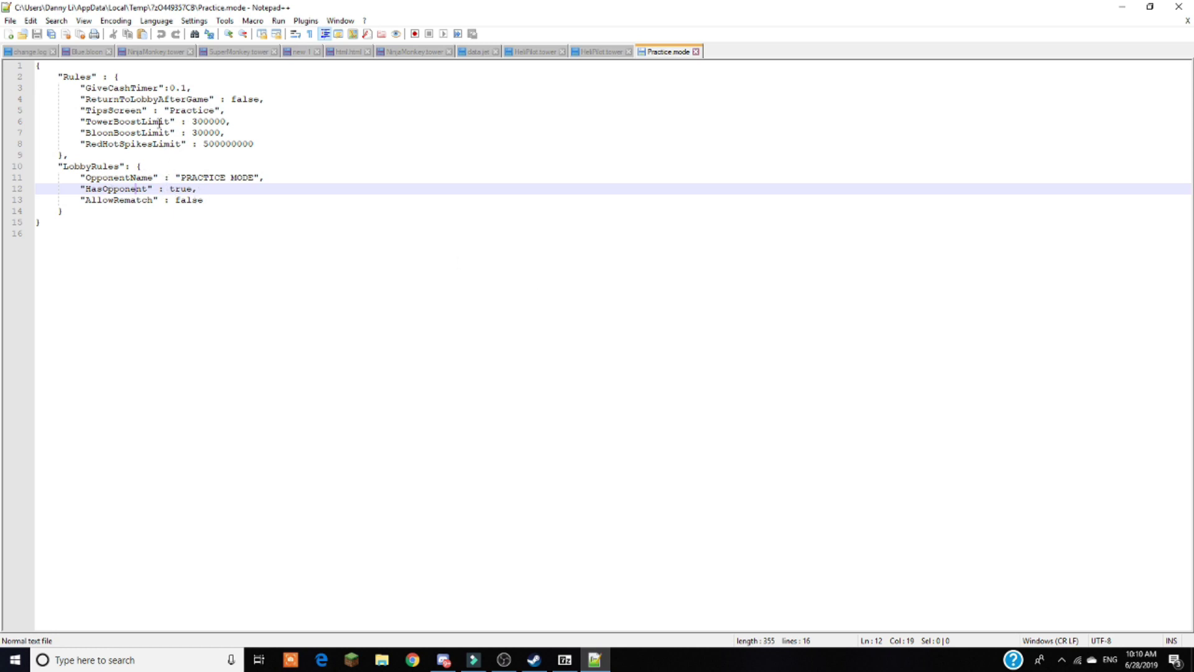
# Delete the "GiveCashTimer":0.1 line and save Practice.mode
pyautogui.moveTo(82, 88); pyautogui.dragTo(190, 88)
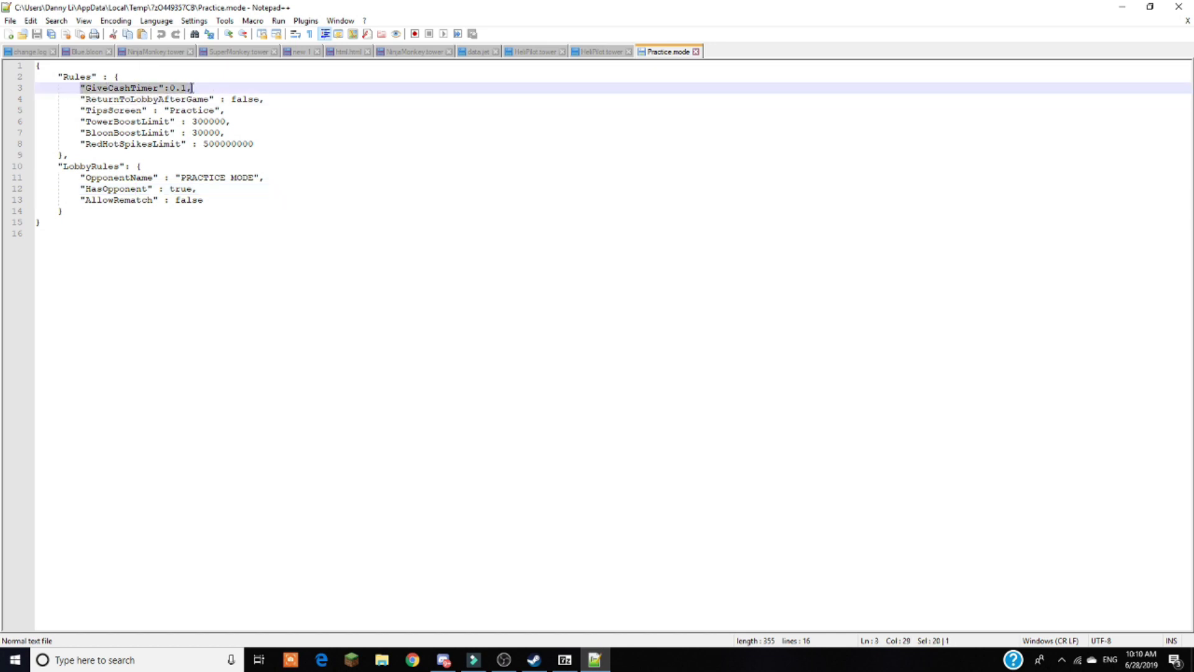
pyautogui.press('BackSpace')
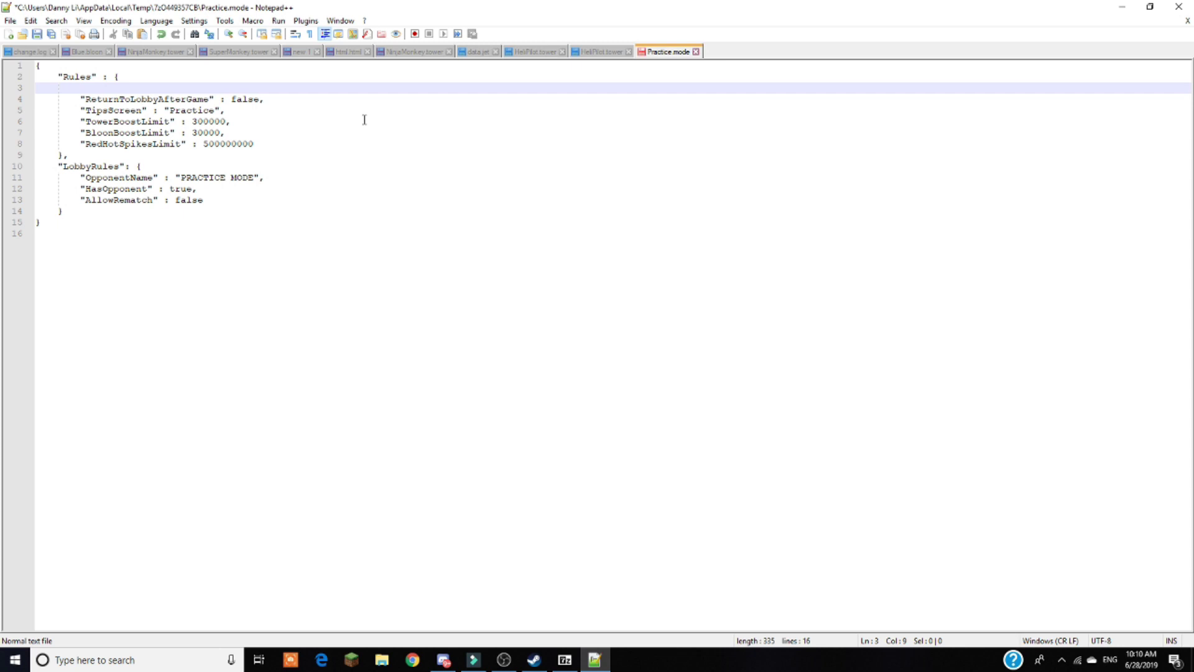
pyautogui.press('BackSpace')
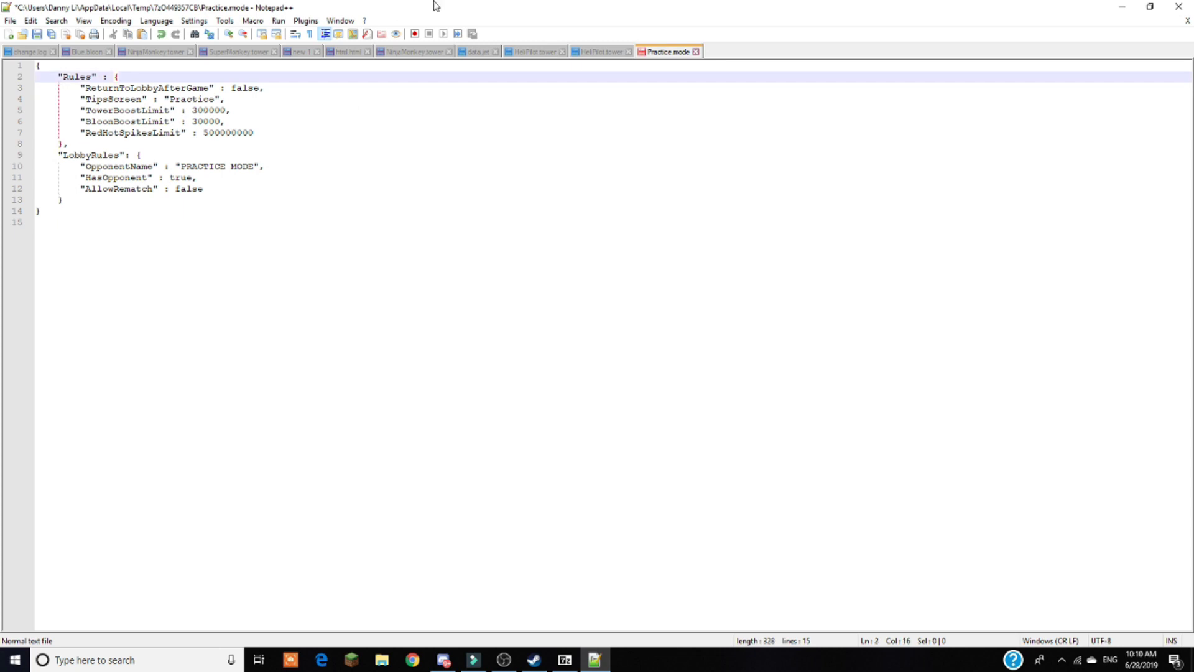
pyautogui.hotkey('ctrl', 's')
# Update Practice.mode in the archive and copy Speed.mode's "GiveCashTimer":4.2 entry
pyautogui.click(1177, 6)
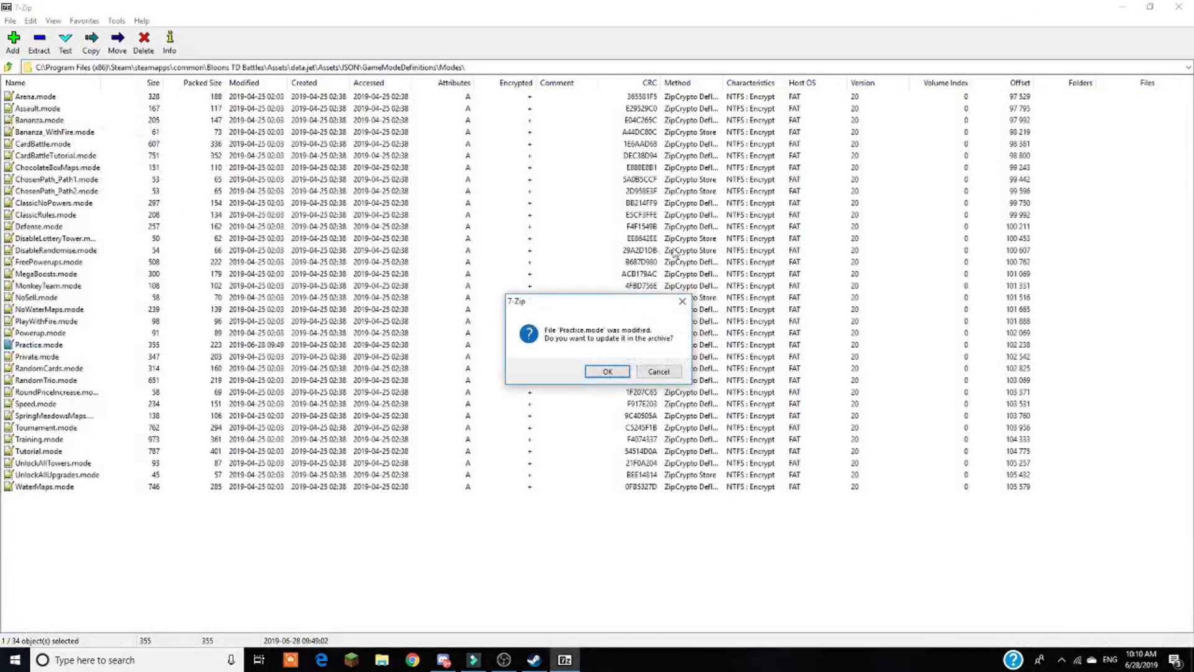
pyautogui.click(607, 371)
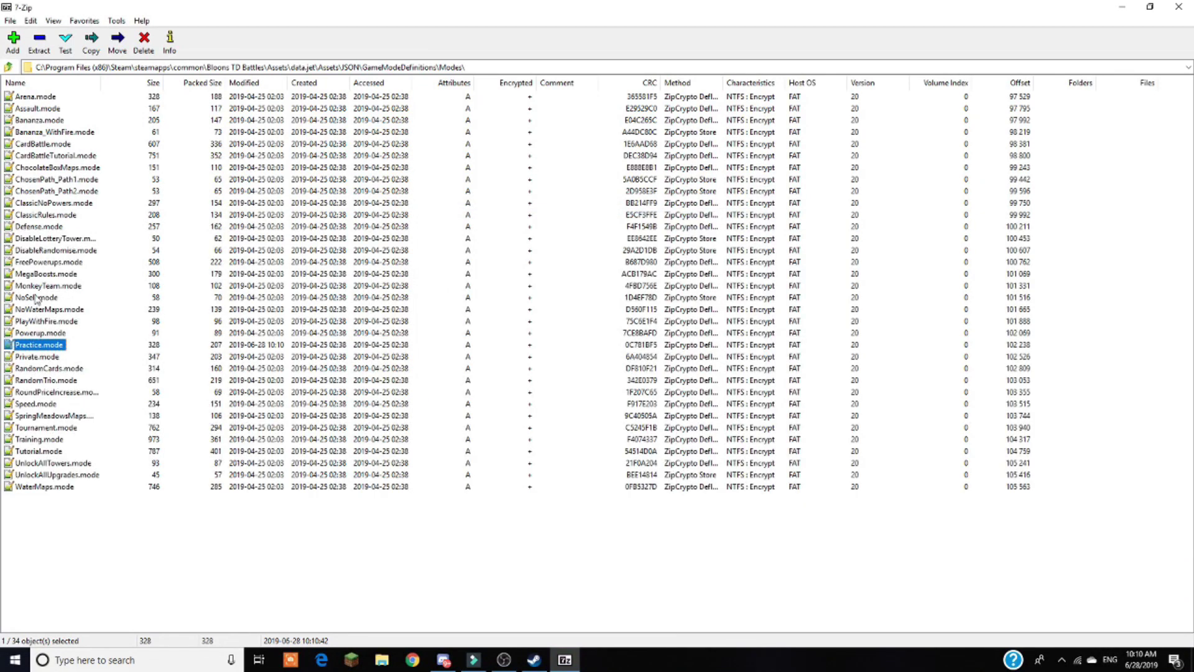
pyautogui.doubleClick(32, 403)
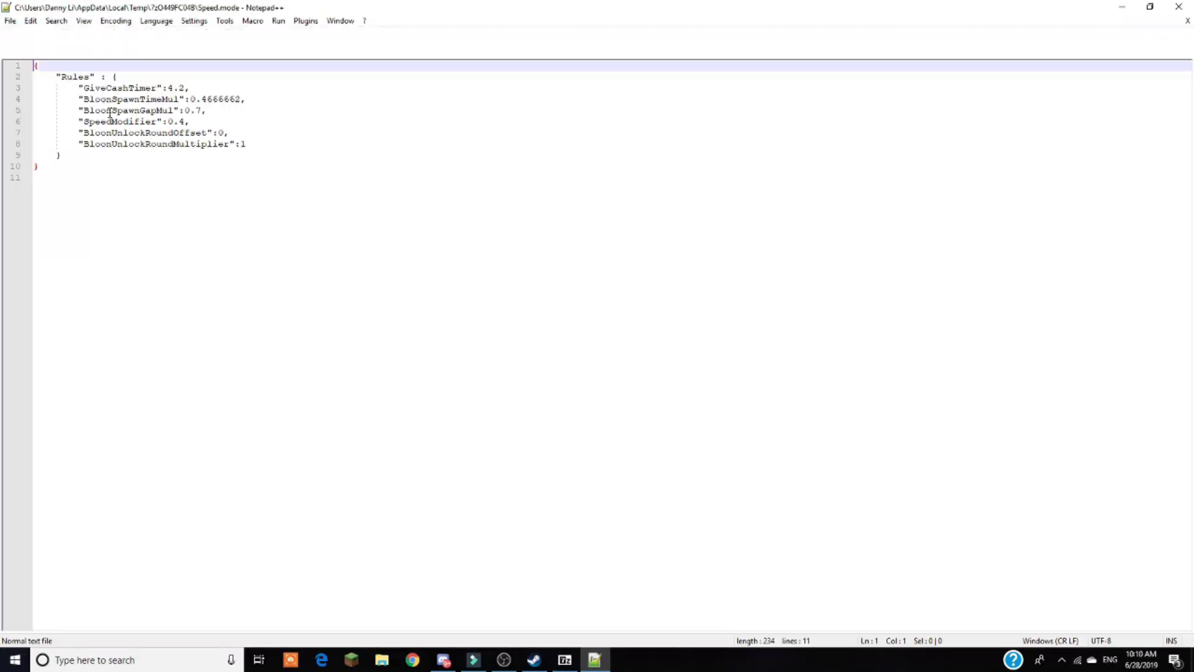
pyautogui.moveTo(81, 87); pyautogui.dragTo(192, 87)
pyautogui.hotkey('ctrl', 'c')
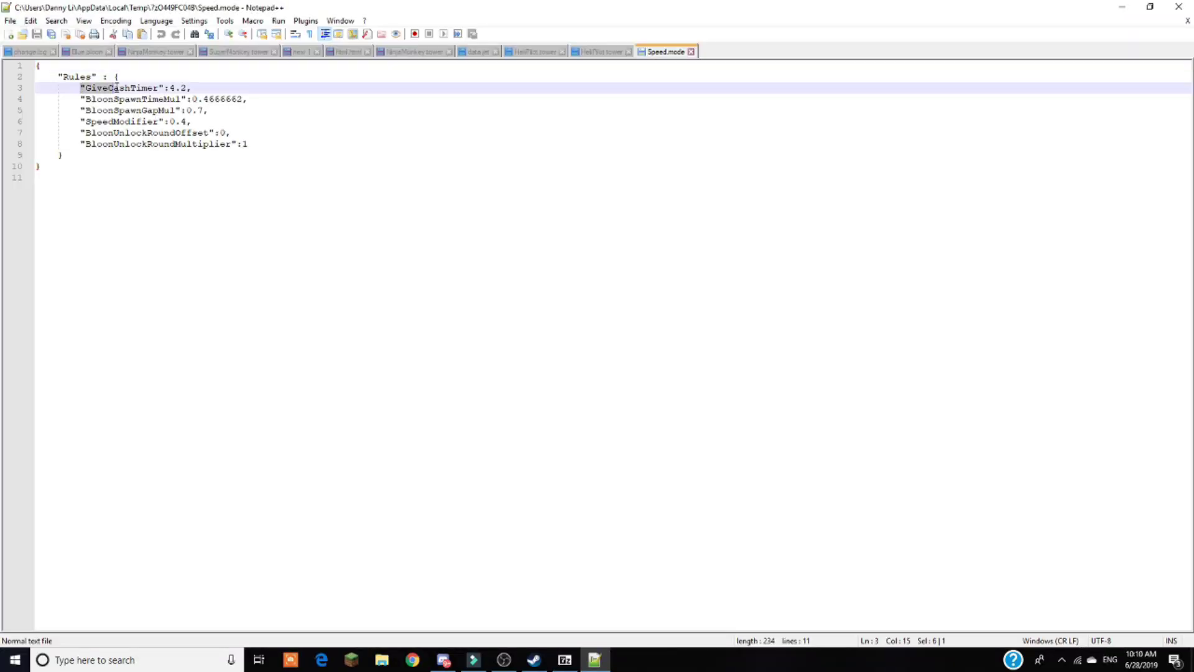
pyautogui.click(1179, 8)
# Paste the GiveCashTimer 4.2 entry into Practice.mode's Rules, save, and update the archive
pyautogui.doubleClick(37, 344)
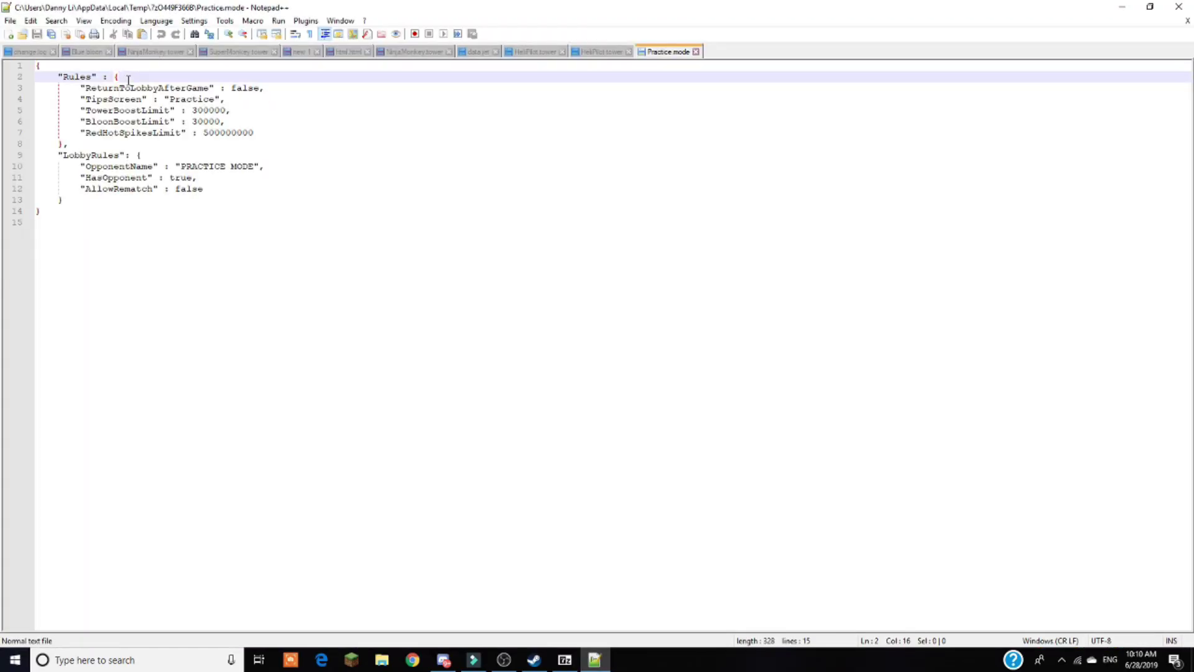
pyautogui.press('Return')
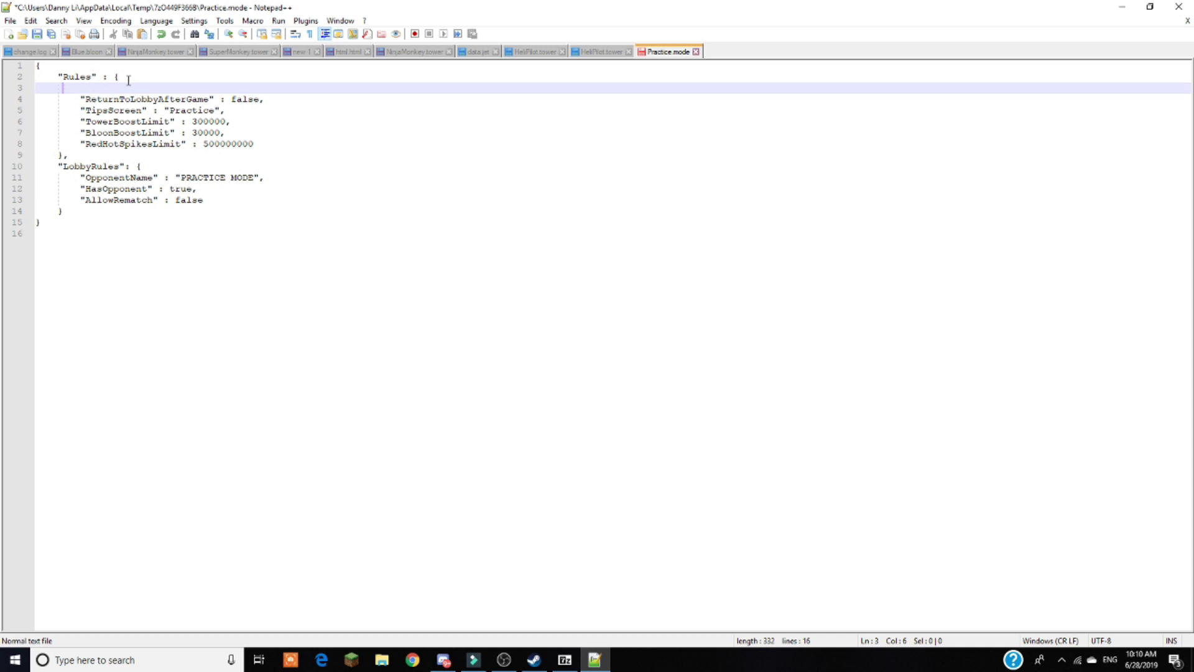
pyautogui.press('Tab')
pyautogui.hotkey('ctrl', 'v')
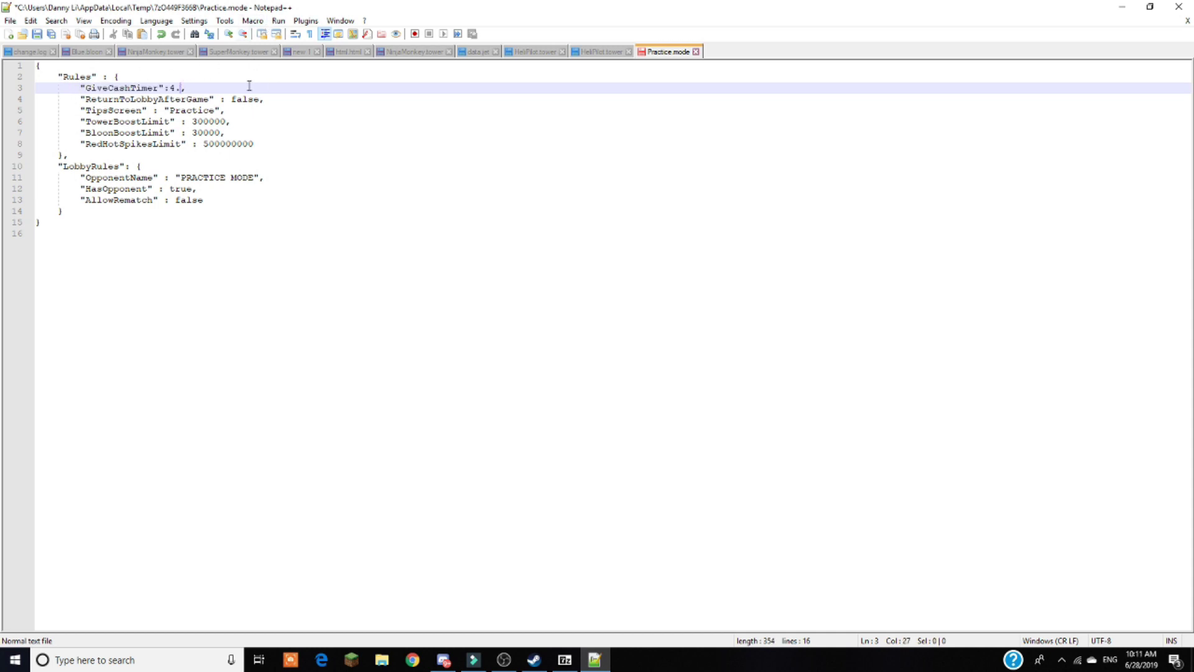
pyautogui.hotkey('ctrl', 's')
pyautogui.click(1178, 8)
pyautogui.click(606, 372)
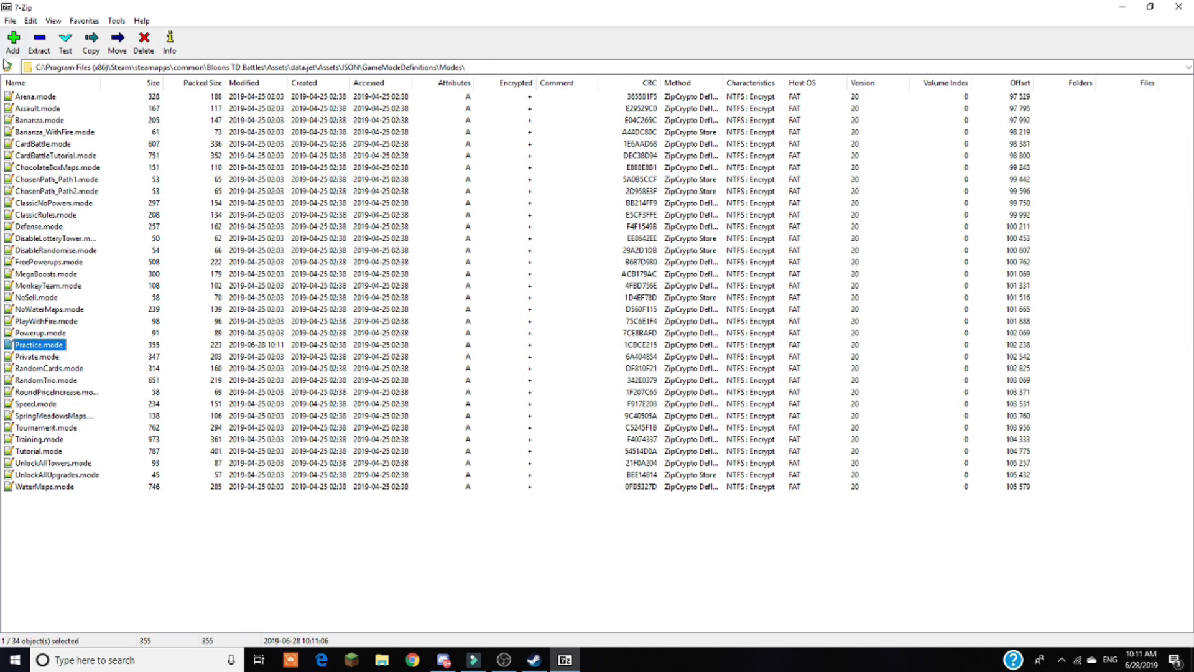
# Open IceTower.tower from JSON > TowerDefinitions in Notepad++
pyautogui.click(8, 68)
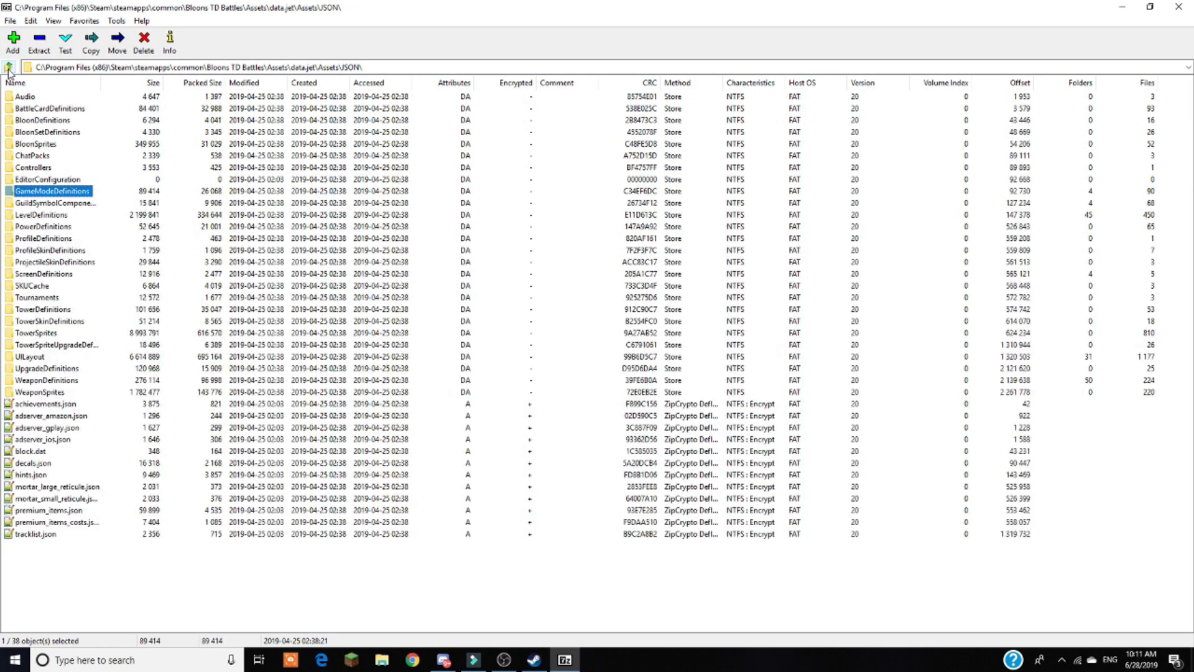
pyautogui.doubleClick(53, 310)
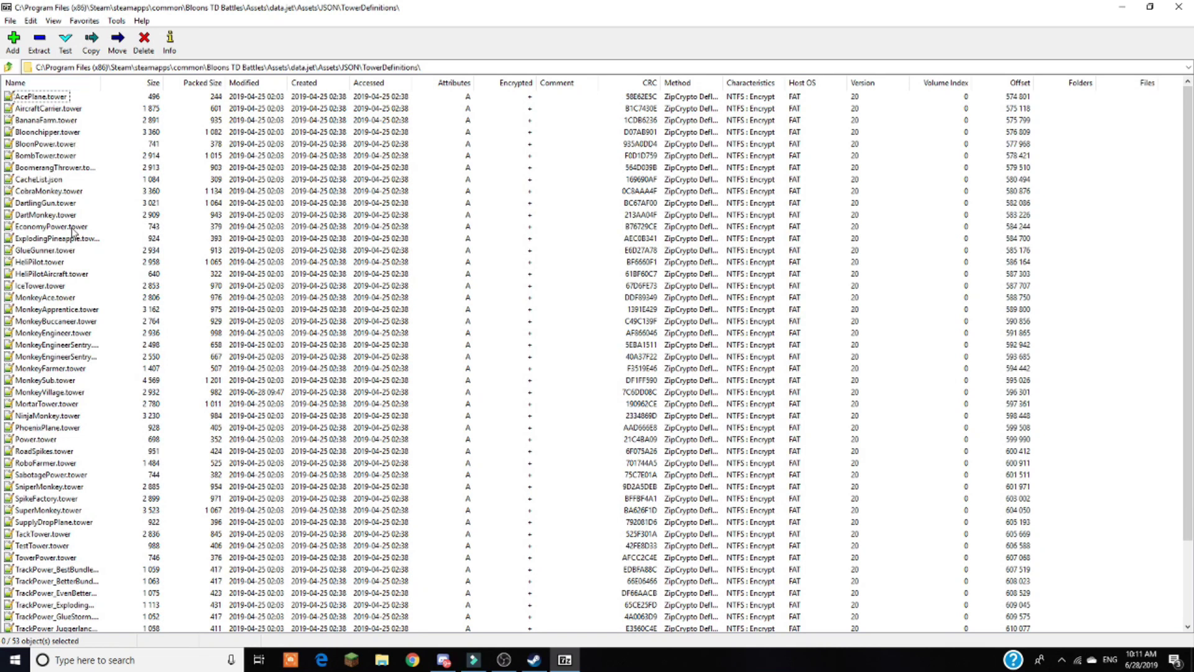
pyautogui.scroll(-3, 72, 229)
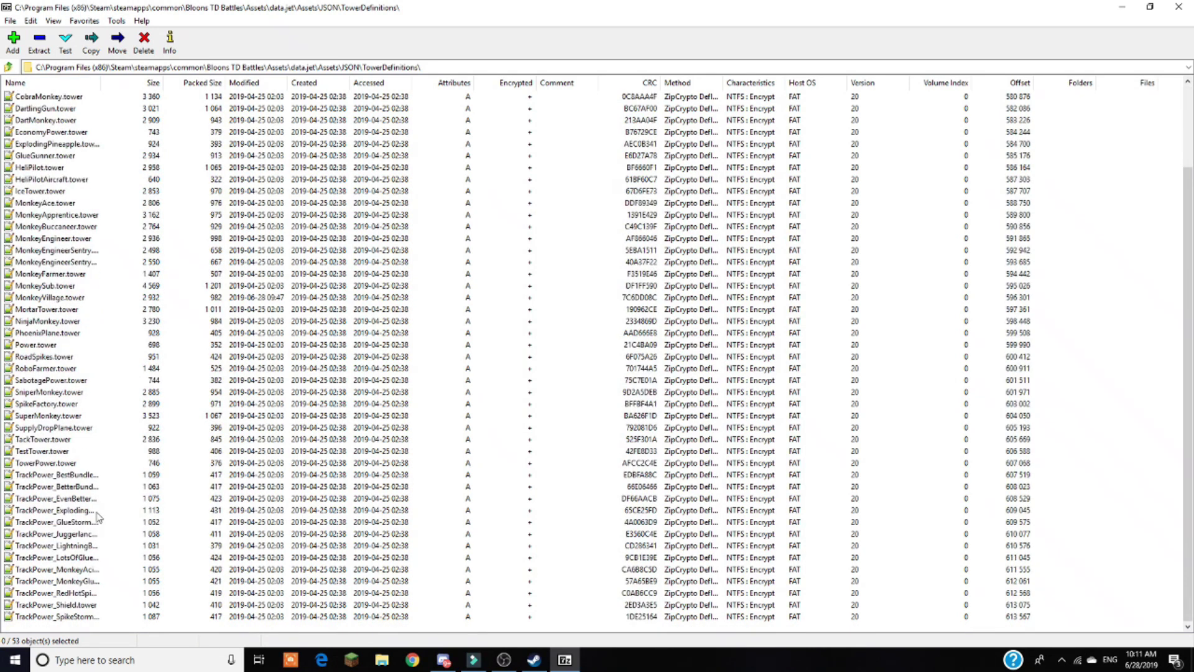
pyautogui.click(39, 192)
pyautogui.click(39, 192)
pyautogui.click(595, 660)
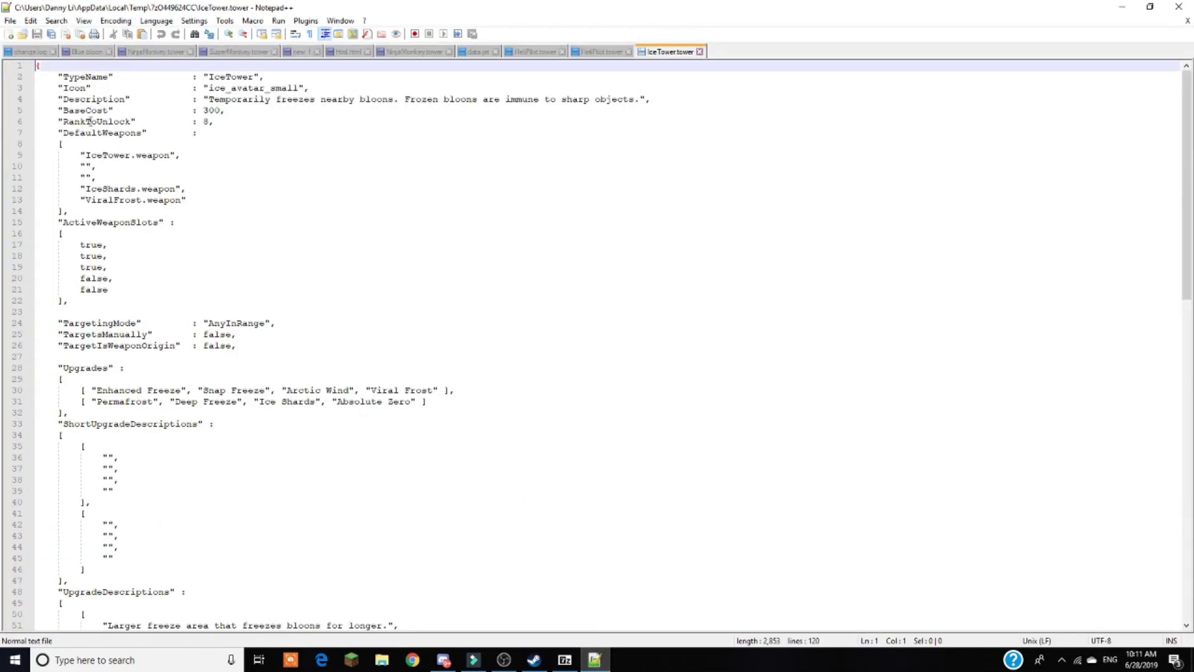
pyautogui.scroll(-5, 299, 327)
pyautogui.scroll(-1, 299, 327)
pyautogui.scroll(-3, 239, 364)
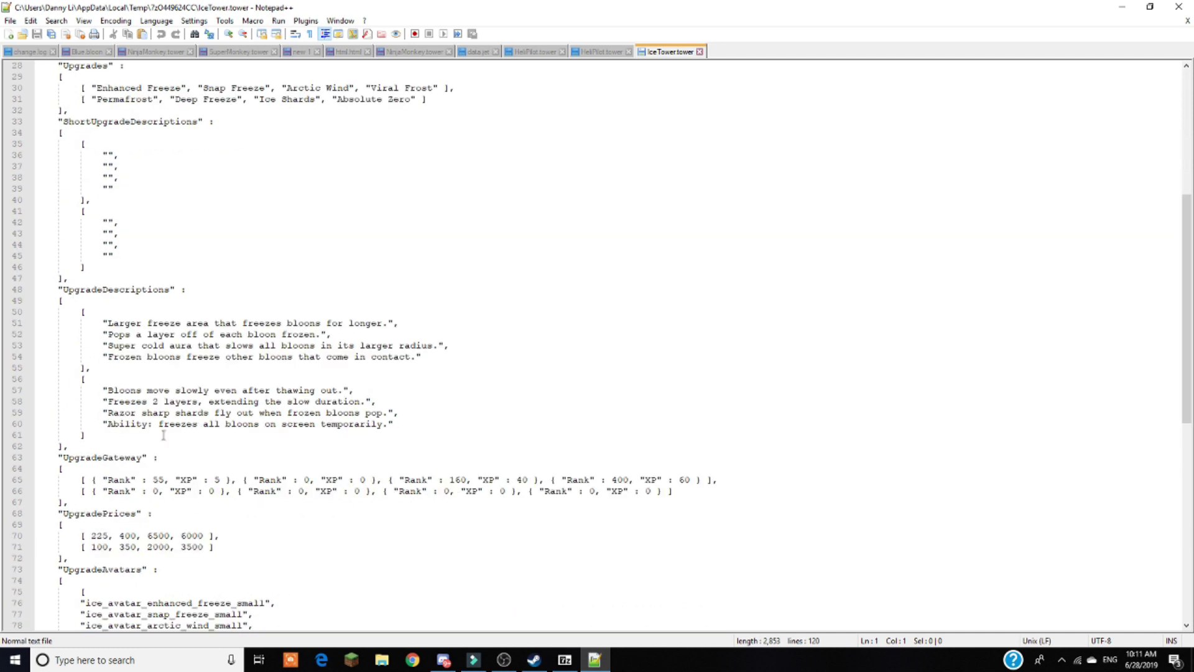
# Zero the line 65 UpgradeGateway Rank and XP values (55, 5, 160, 40, 400)
pyautogui.click(160, 479)
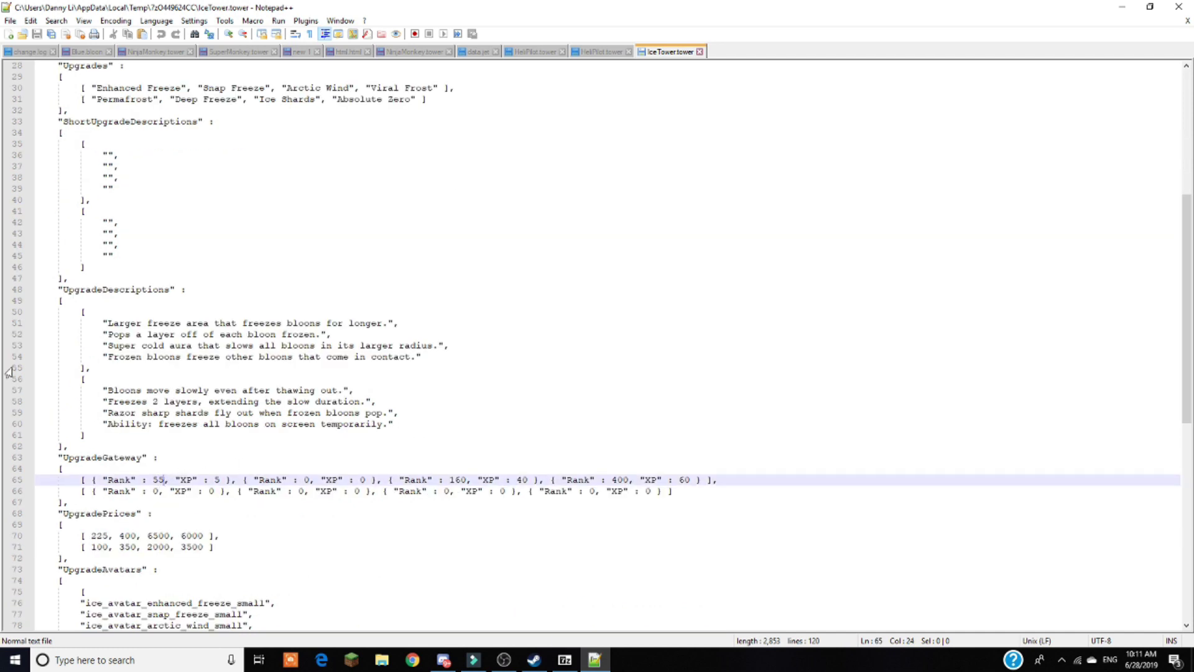
pyautogui.press('BackSpace')
pyautogui.press('BackSpace')
pyautogui.write('0')
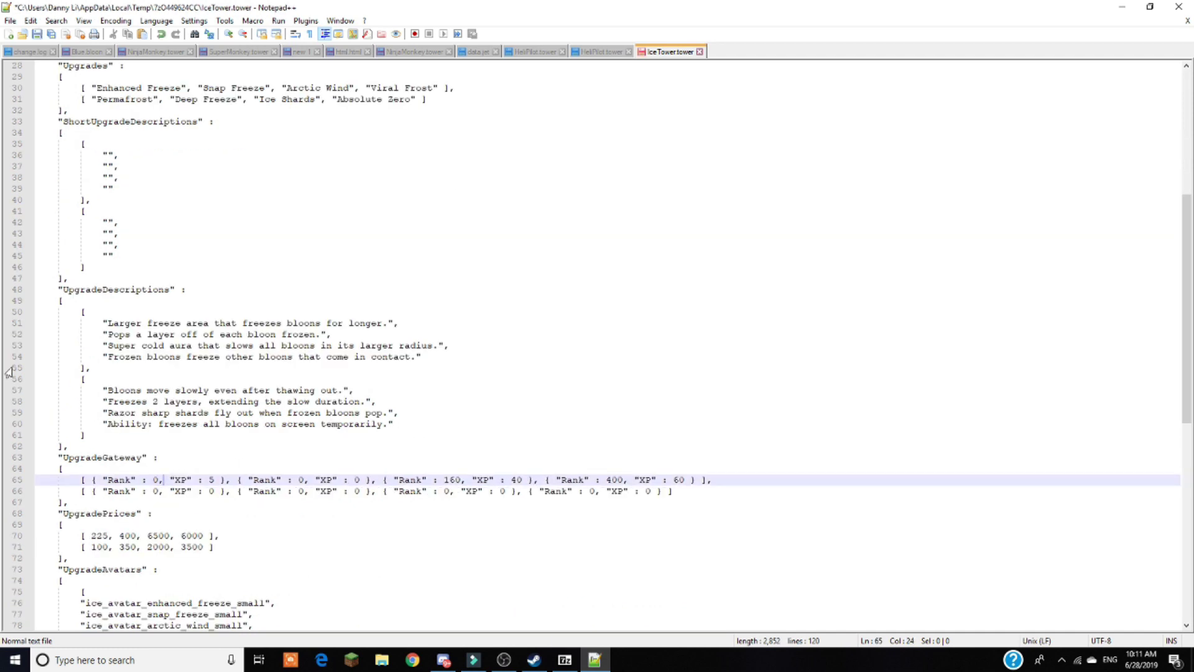
pyautogui.press('Delete')
pyautogui.write('0')
pyautogui.press('BackSpace')
pyautogui.press('BackSpace')
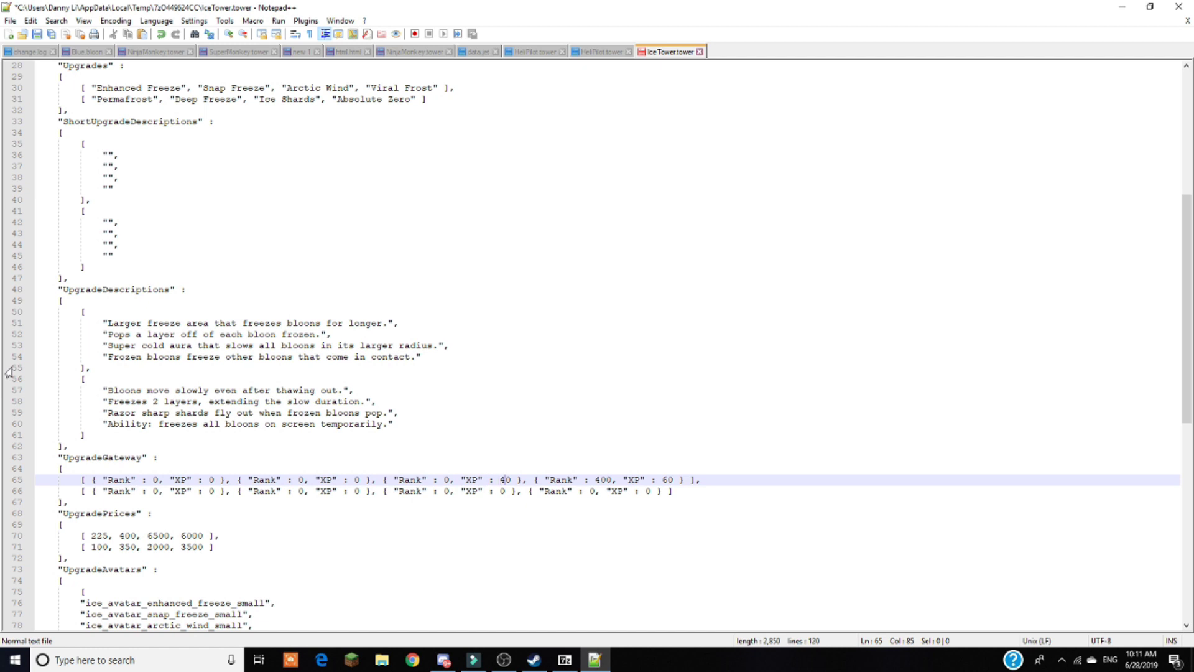
pyautogui.press('Delete')
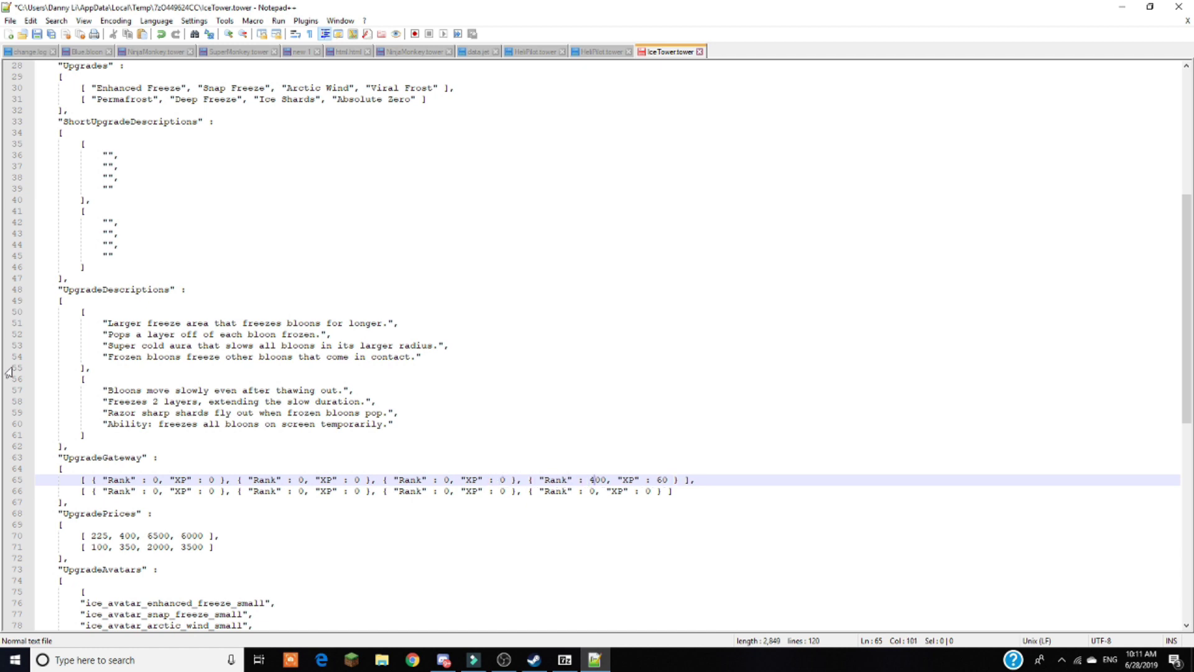
pyautogui.press('Delete')
pyautogui.press('Delete')
# Save IceTower.tower, confirm updating it in the archive, and search Start for Bloons
pyautogui.hotkey('ctrl', 's')
pyautogui.click(1177, 6)
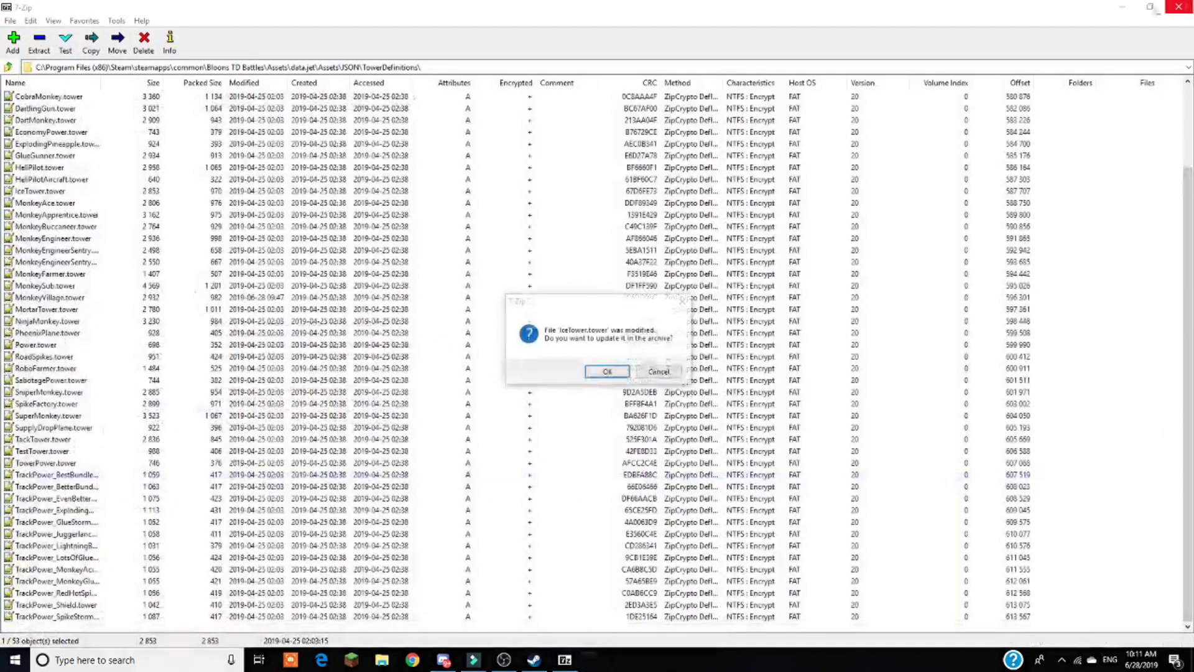
pyautogui.click(607, 372)
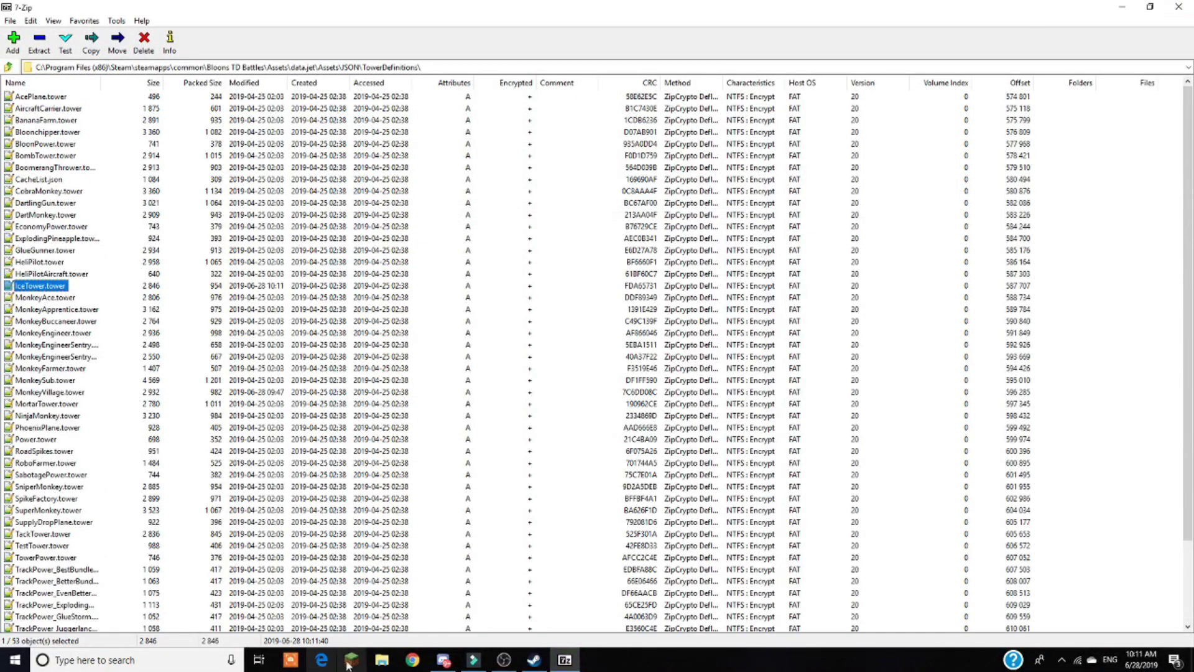
pyautogui.click(93, 660)
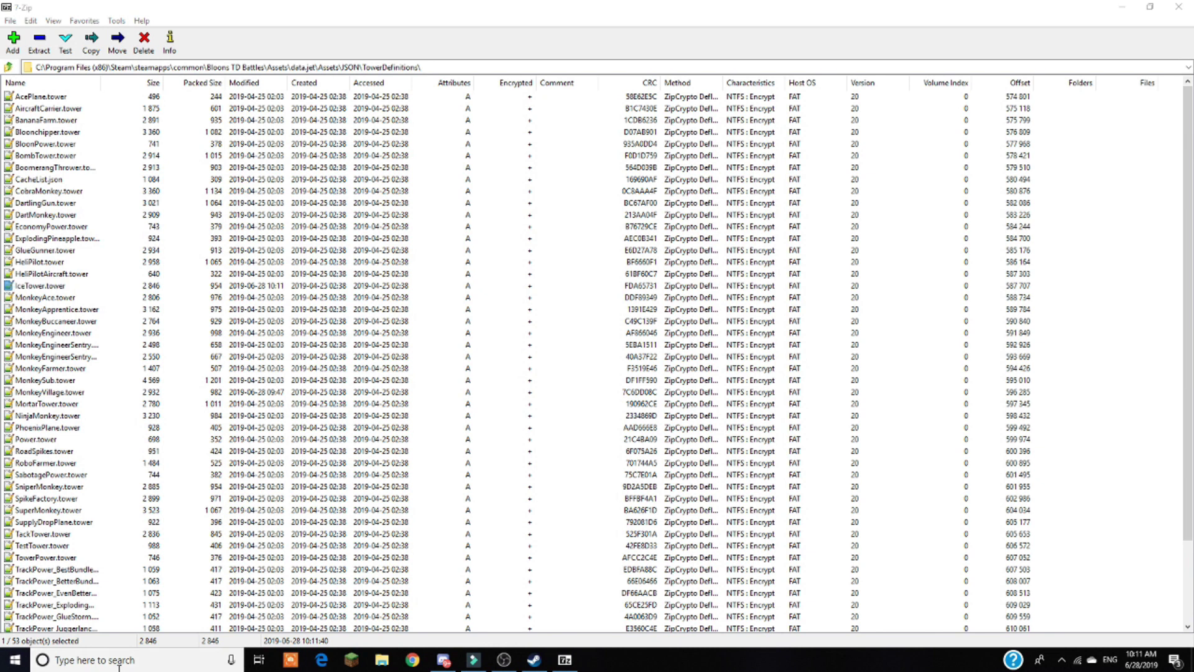
pyautogui.write('bloons td batt')
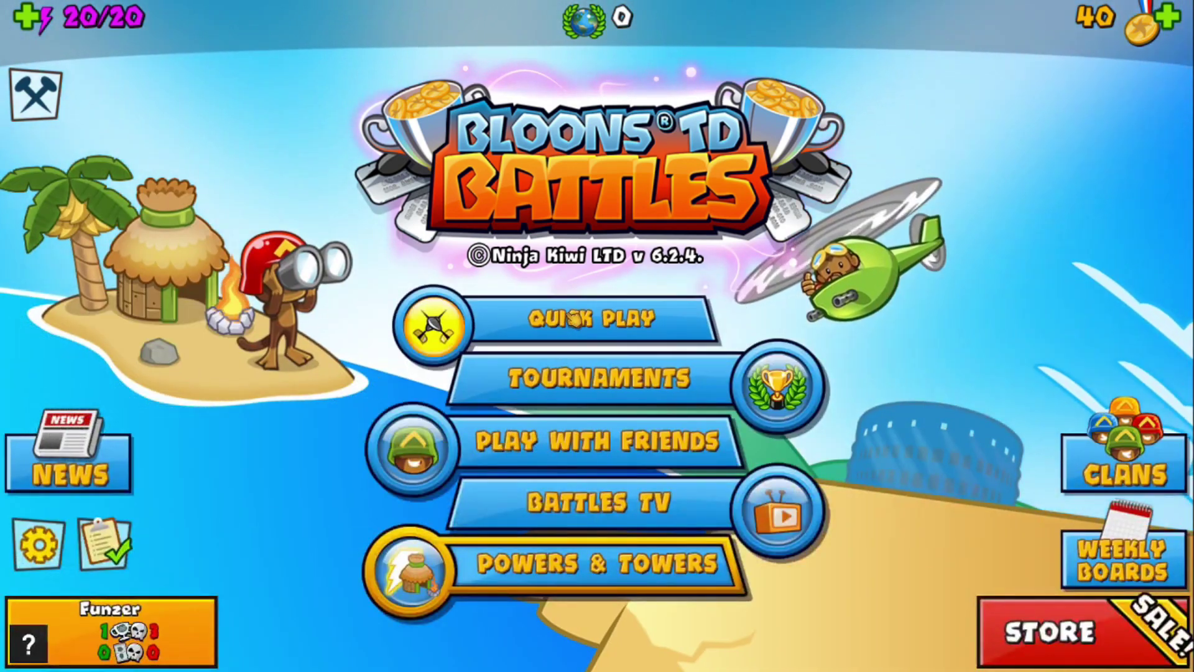
# Start a Practice match, cycle the maps forward to Battle Park, and confirm it
pyautogui.click(597, 318)
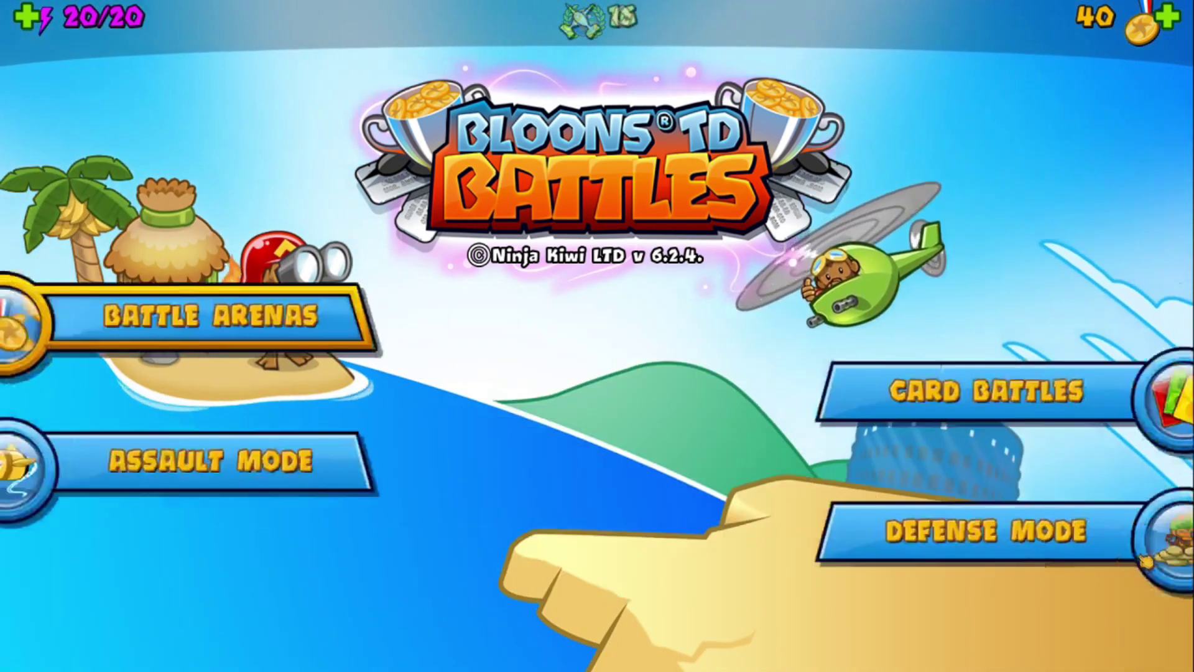
pyautogui.click(597, 390)
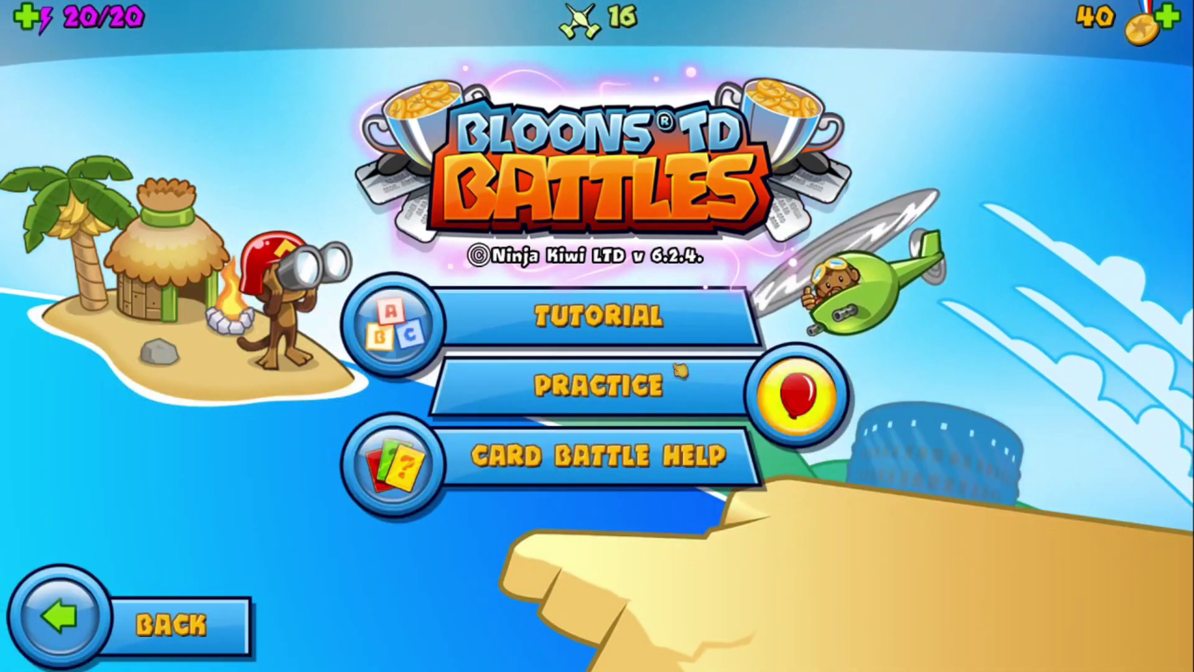
pyautogui.click(587, 389)
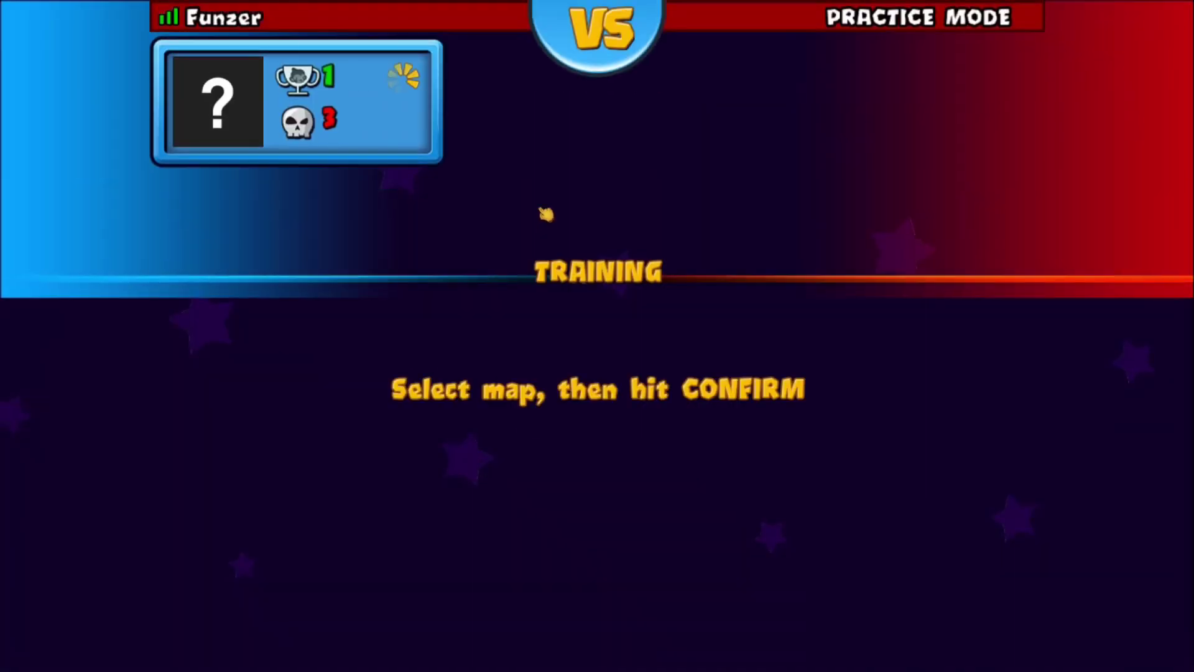
pyautogui.click(688, 130)
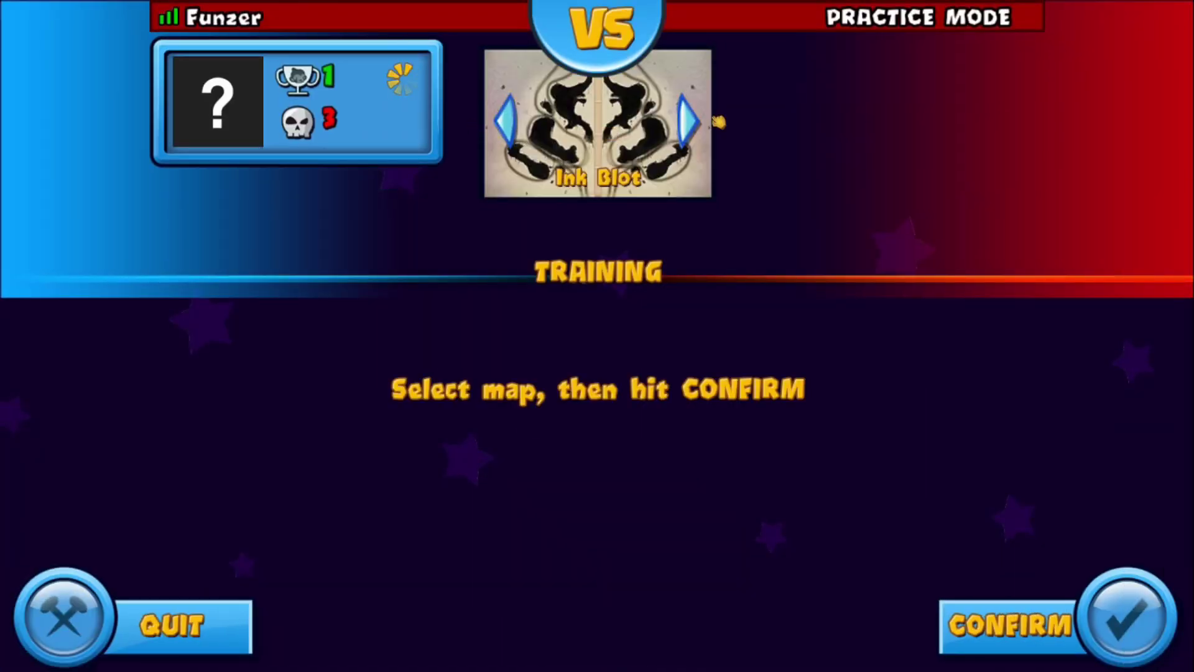
pyautogui.click(695, 124)
pyautogui.click(696, 122)
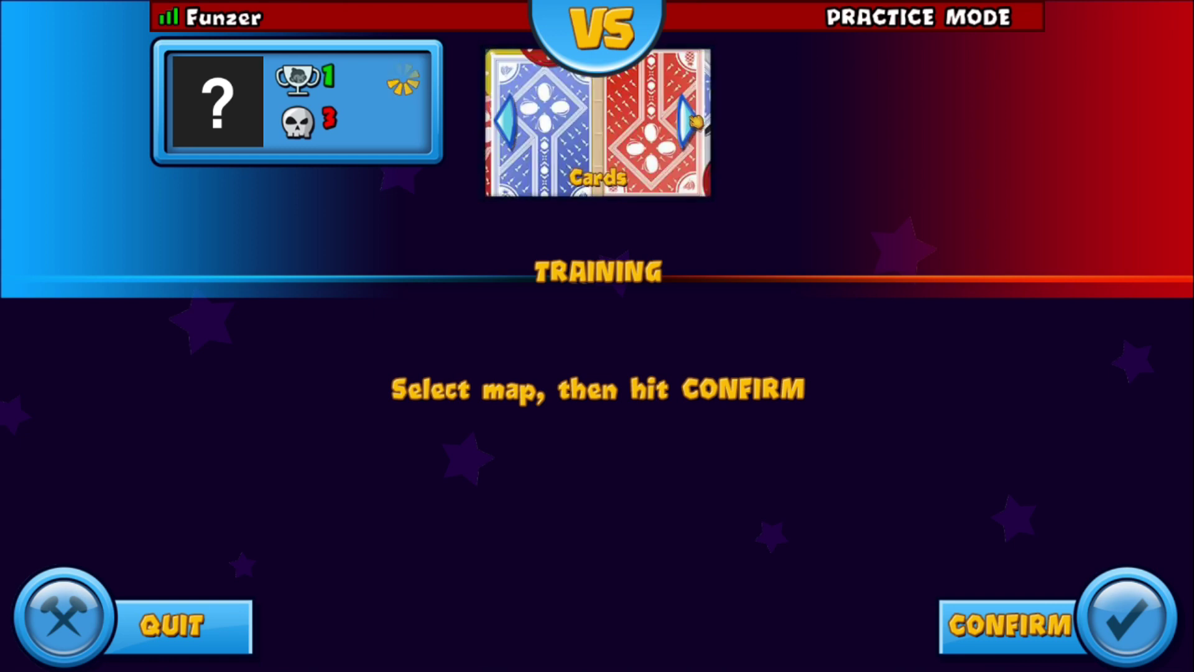
pyautogui.click(691, 122)
pyautogui.click(691, 121)
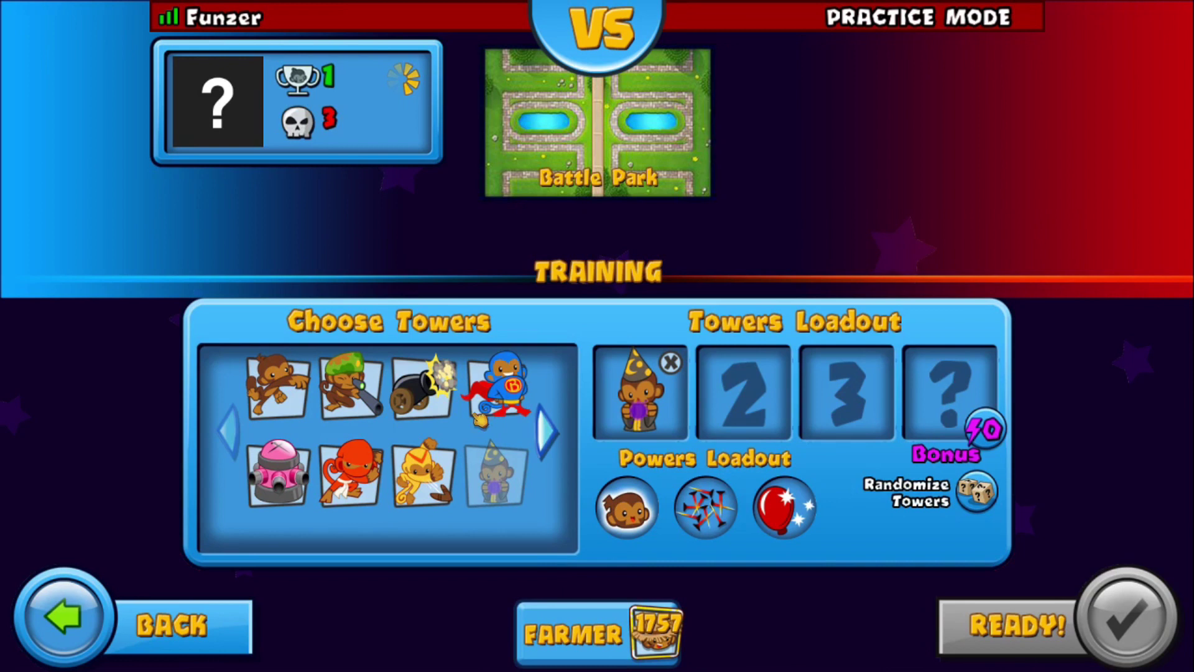
# Randomize the tower loadout, then place and upgrade a first Spike Factory by the left path
pyautogui.click(977, 491)
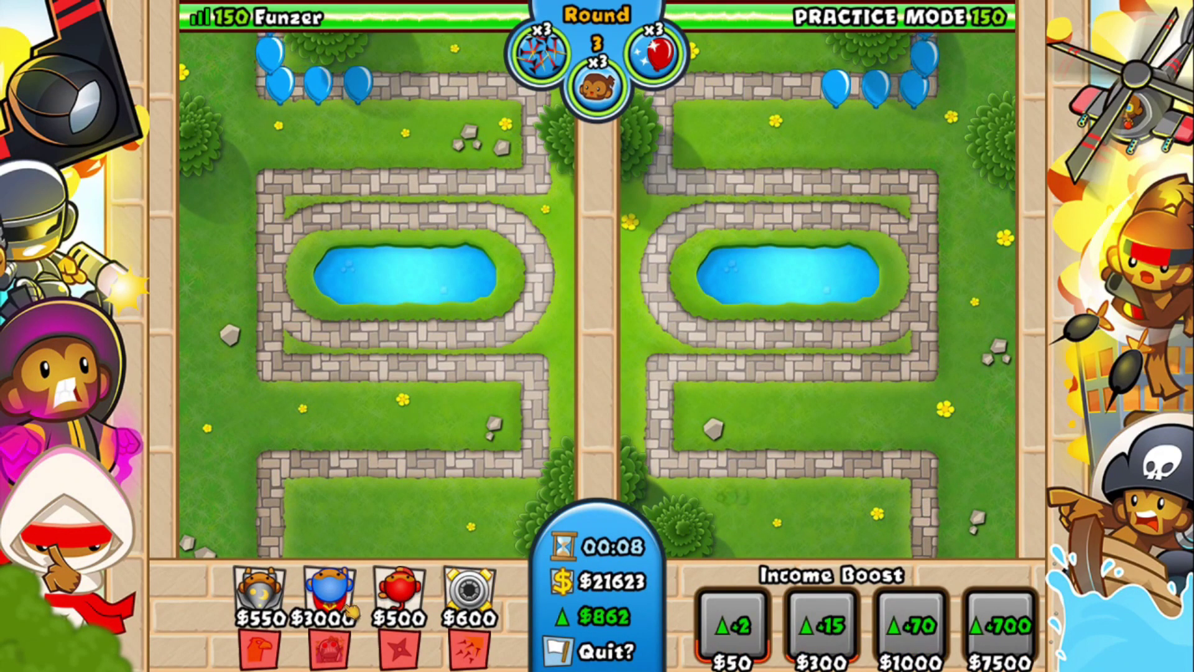
pyautogui.moveTo(470, 590); pyautogui.dragTo(497, 411)
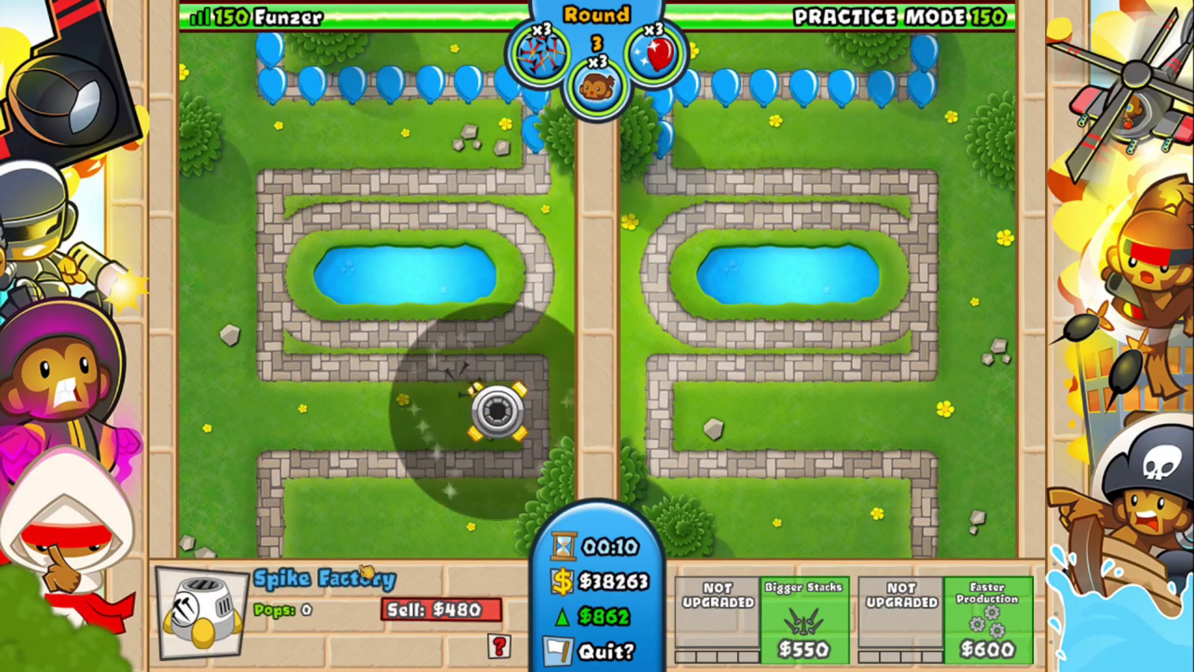
pyautogui.click(448, 368)
pyautogui.click(497, 410)
pyautogui.click(717, 618)
pyautogui.click(987, 618)
pyautogui.click(804, 618)
pyautogui.click(793, 449)
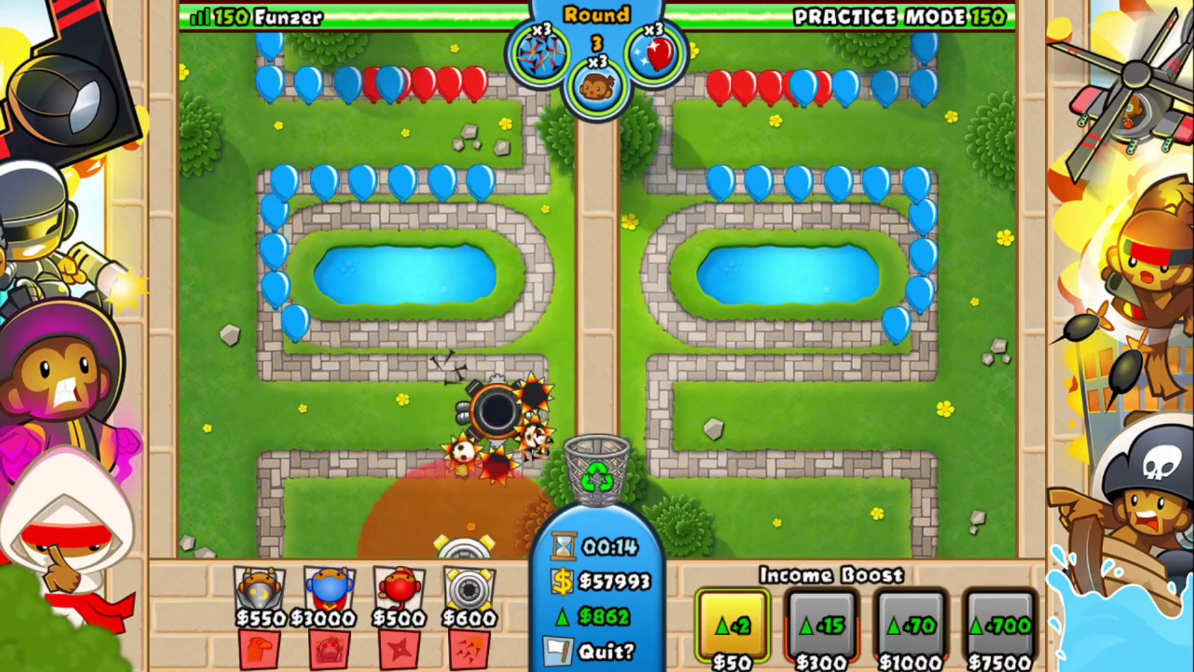
# Place a second Spike Factory beside it with third-path upgrades up to Bigger Stacks
pyautogui.moveTo(470, 597); pyautogui.dragTo(447, 404)
pyautogui.click(446, 403)
pyautogui.click(988, 618)
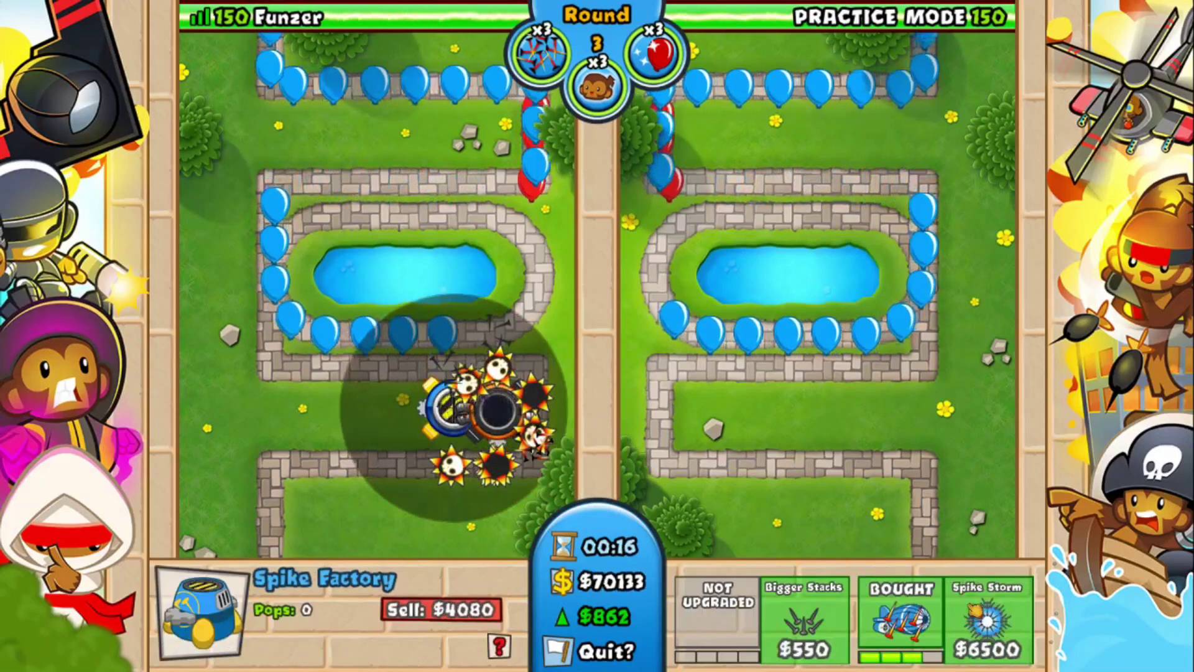
pyautogui.click(900, 618)
pyautogui.click(804, 617)
pyautogui.click(793, 448)
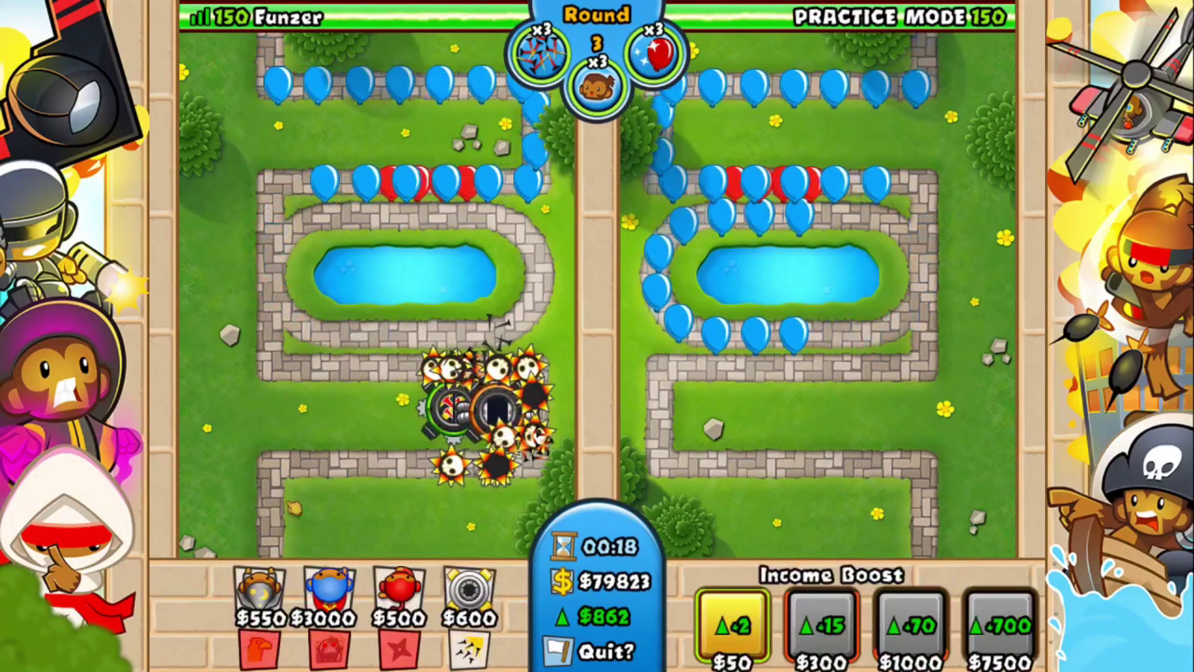
# Add a third Spike Factory and upgrade it to Spiked Ball Factory
pyautogui.moveTo(469, 598); pyautogui.dragTo(416, 406)
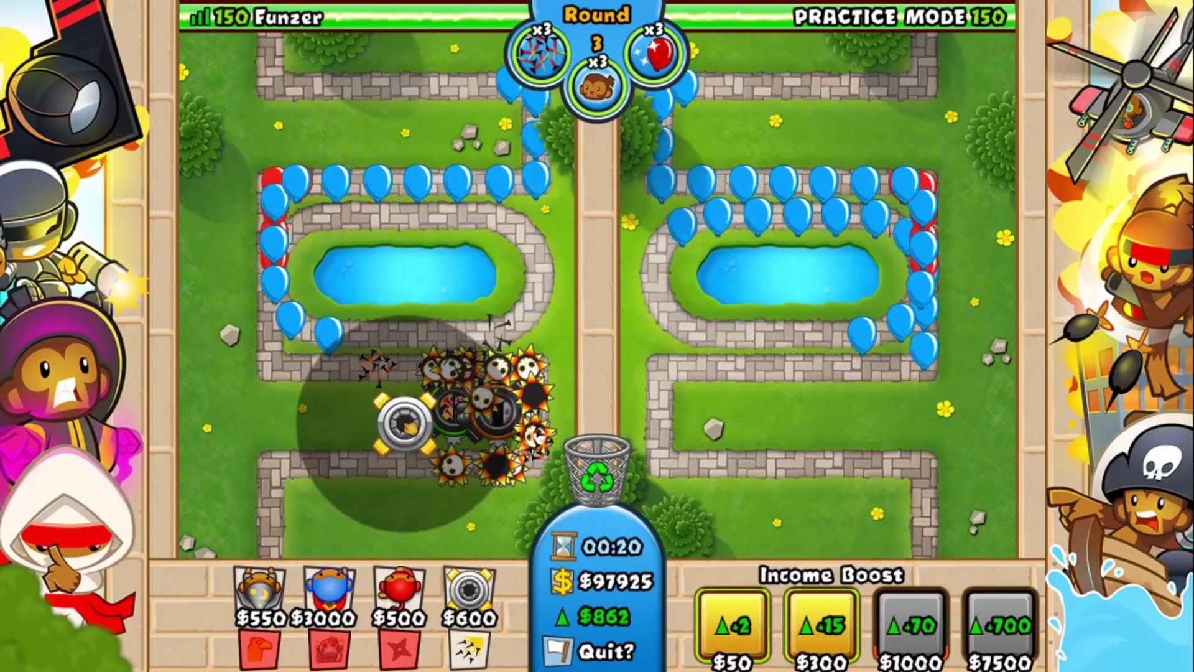
pyautogui.click(406, 406)
pyautogui.click(718, 618)
pyautogui.click(988, 618)
pyautogui.click(989, 618)
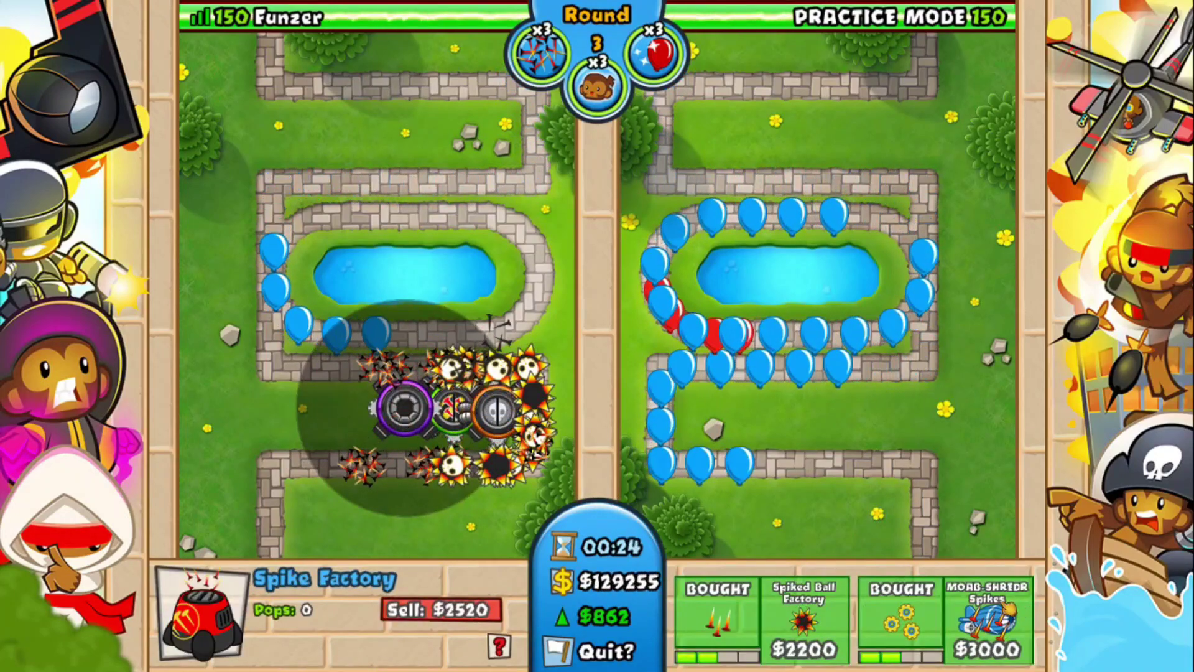
pyautogui.click(805, 617)
pyautogui.click(841, 419)
# Add a fourth Spike Factory at the row's left with the Spiked Mines upgrade
pyautogui.moveTo(469, 598); pyautogui.dragTo(358, 408)
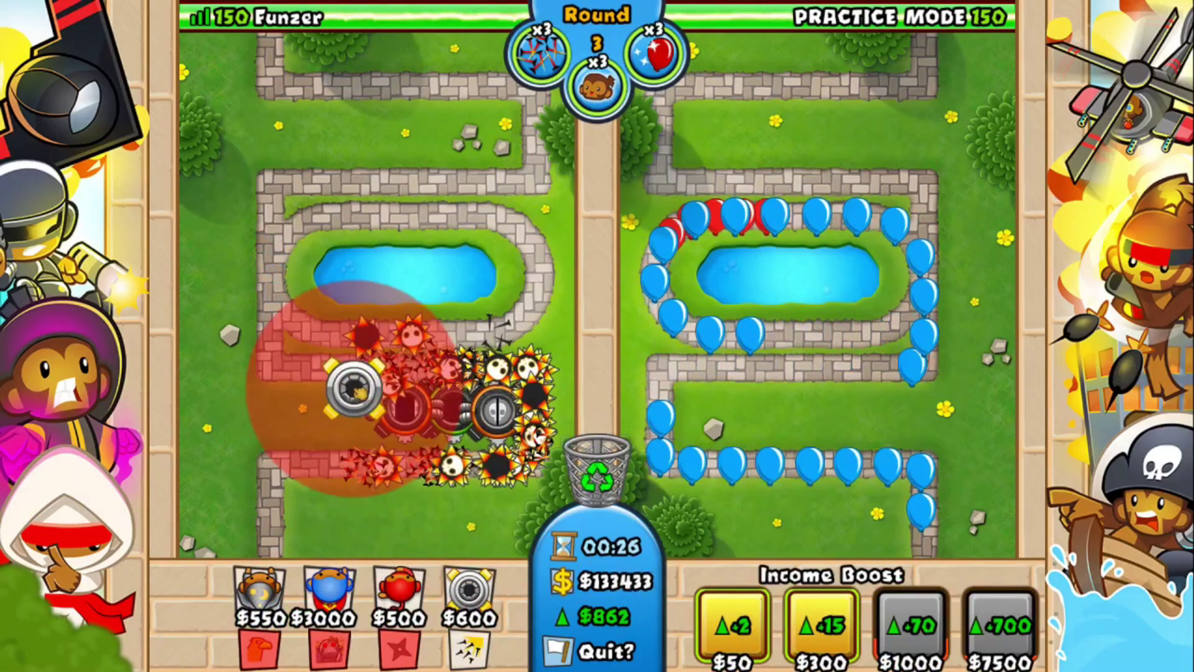
pyautogui.click(359, 407)
pyautogui.click(719, 617)
pyautogui.click(989, 617)
pyautogui.click(990, 618)
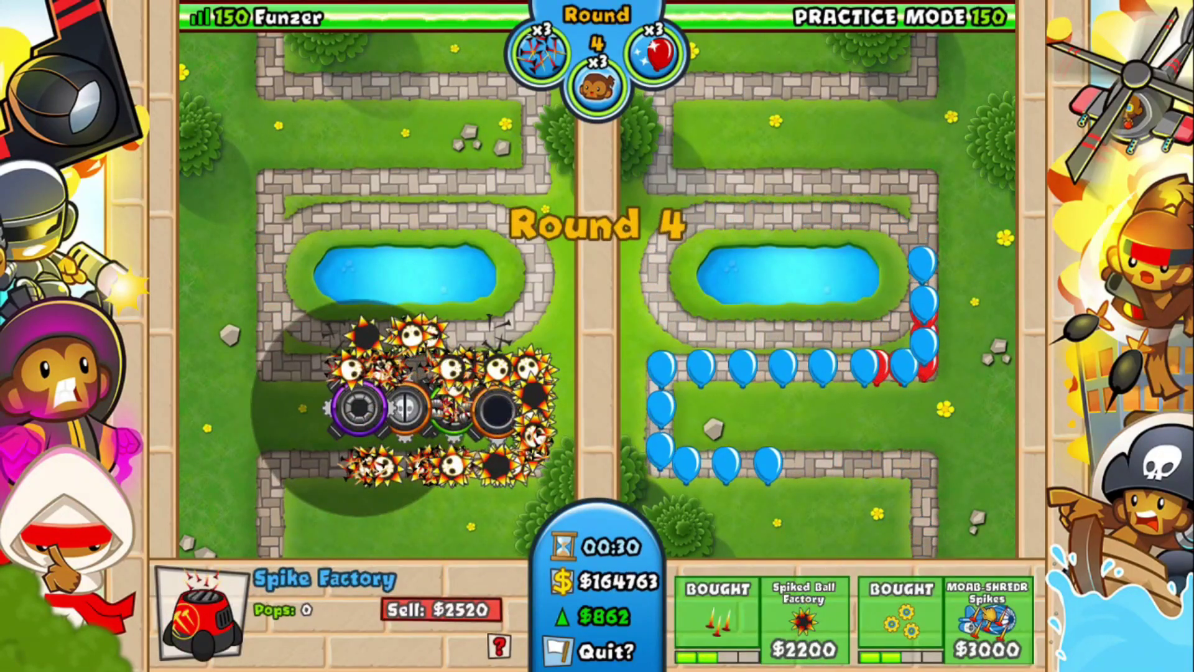
pyautogui.click(804, 618)
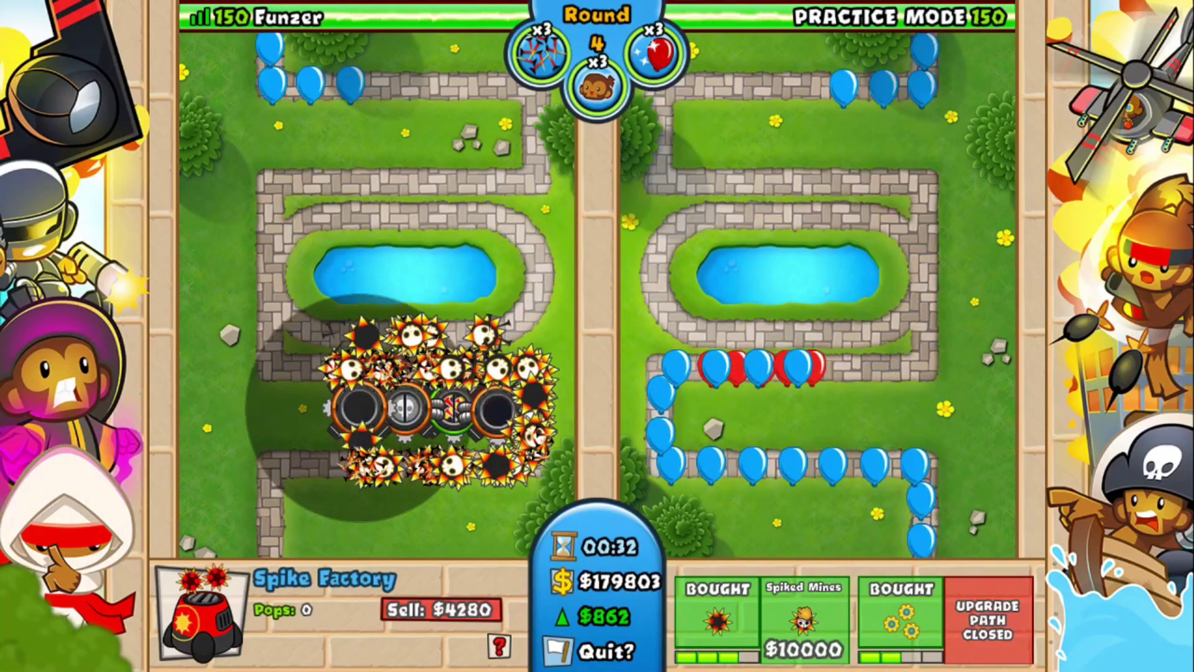
pyautogui.press('Escape')
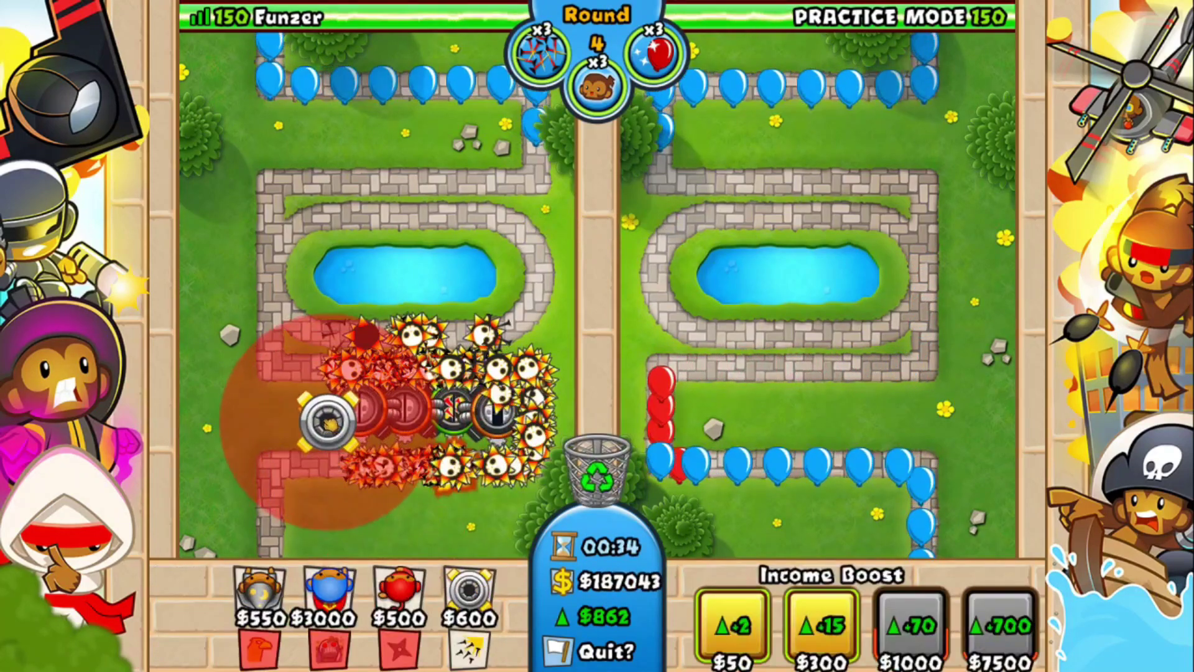
pyautogui.click(359, 406)
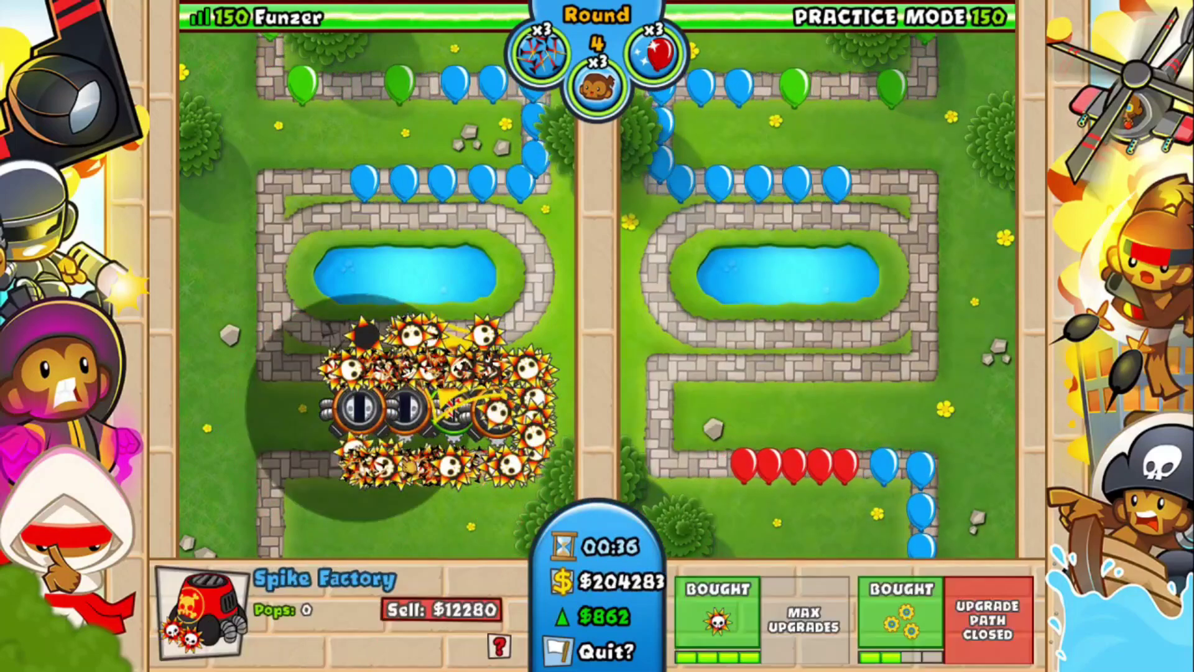
pyautogui.press('Escape')
# Place a fifth Spike Factory and upgrade it to Spike Storm
pyautogui.moveTo(468, 590); pyautogui.dragTo(360, 399)
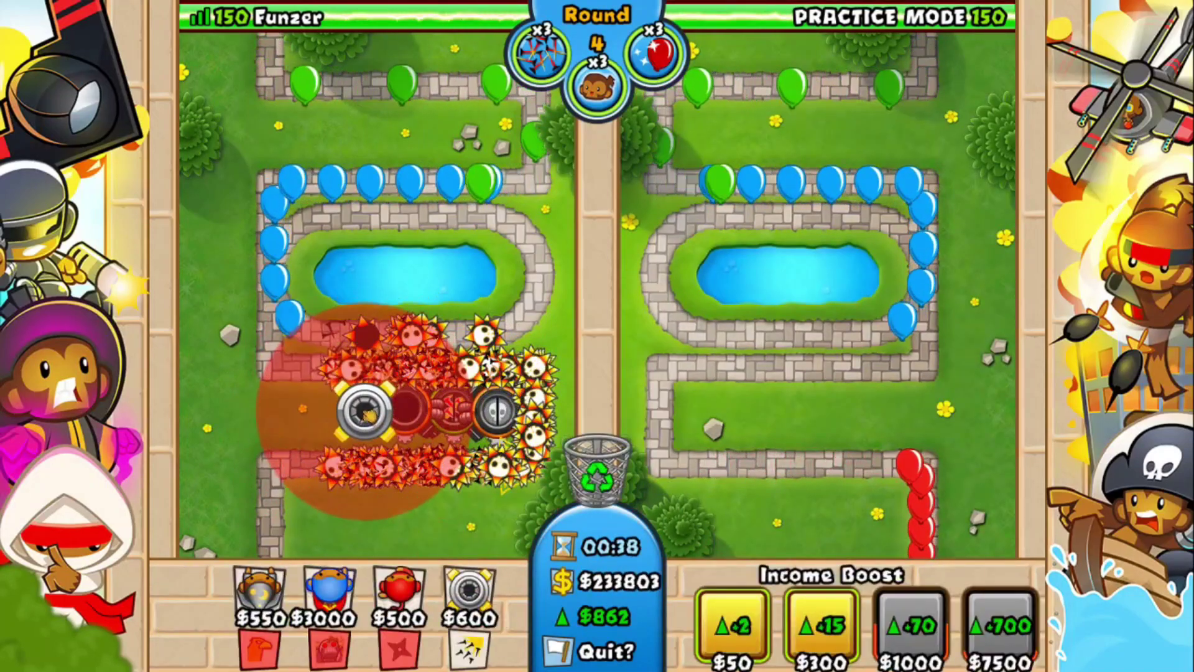
pyautogui.click(359, 399)
pyautogui.click(359, 410)
pyautogui.click(902, 621)
pyautogui.click(987, 620)
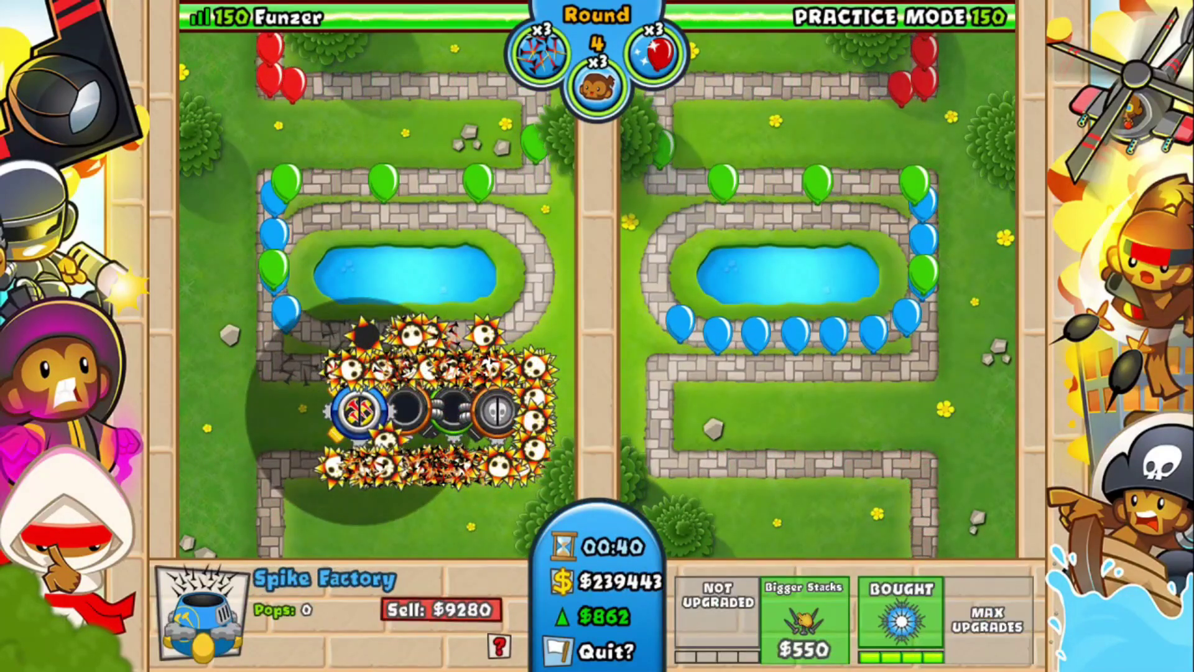
pyautogui.click(804, 621)
pyautogui.press('Escape')
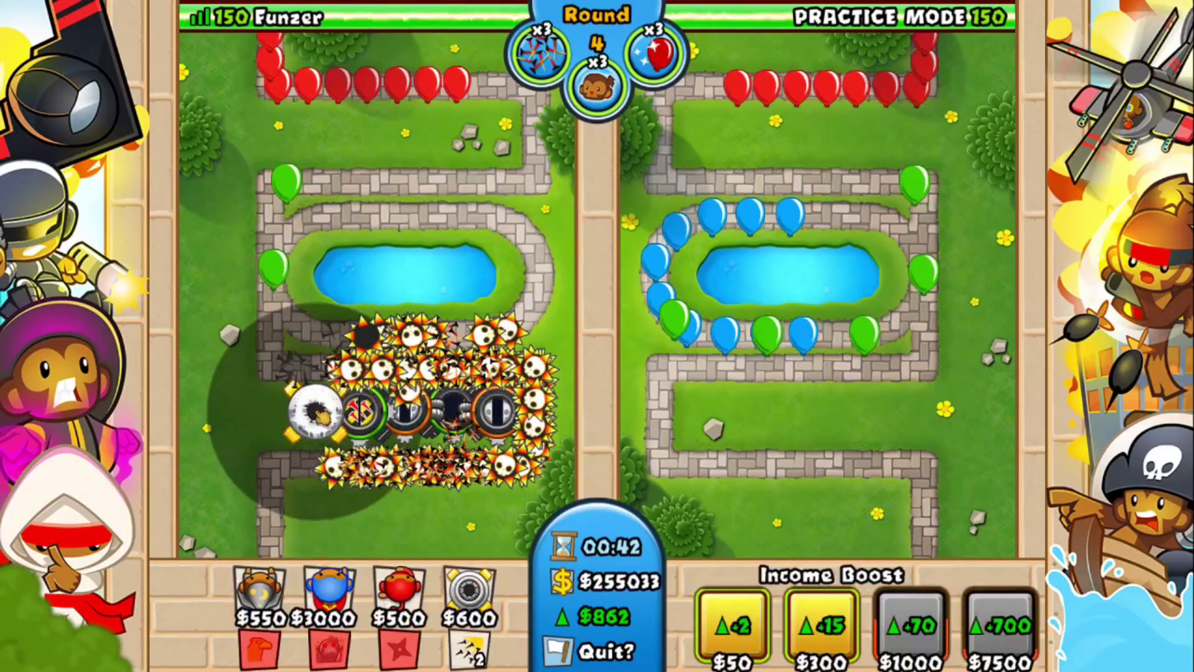
# Upgrade the leftmost Spike Factory on both paths
pyautogui.click(312, 410)
pyautogui.click(804, 620)
pyautogui.click(987, 620)
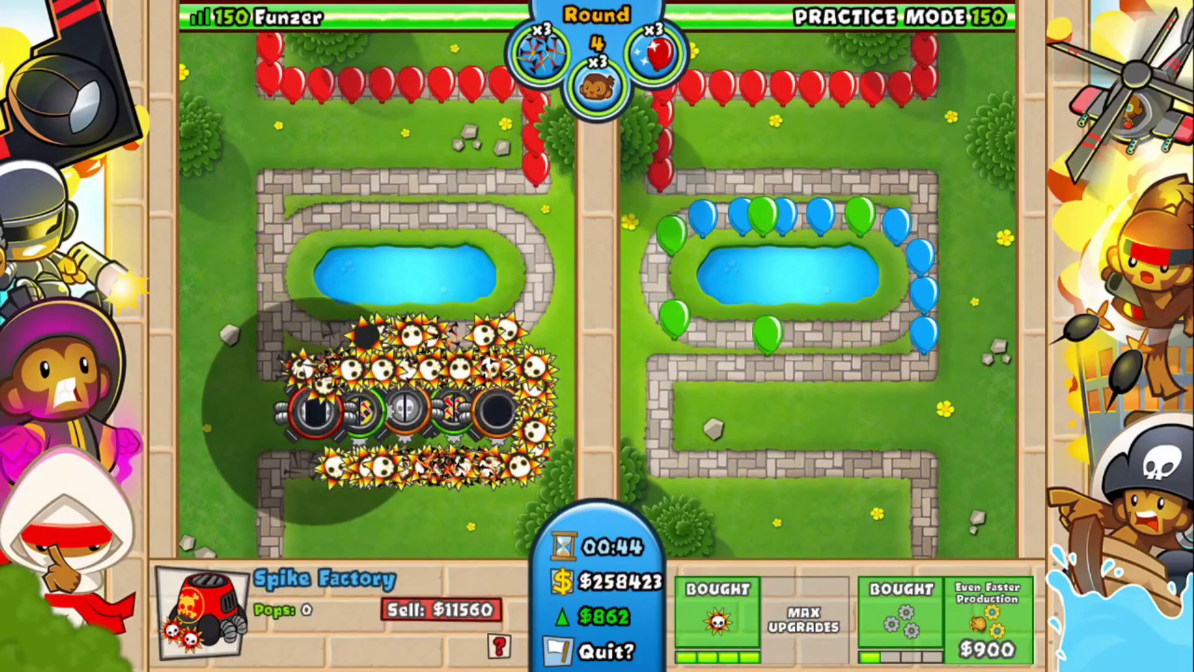
pyautogui.press('Escape')
# Place another Spike Factory further left and max out its upgrades
pyautogui.moveTo(469, 589); pyautogui.dragTo(266, 412)
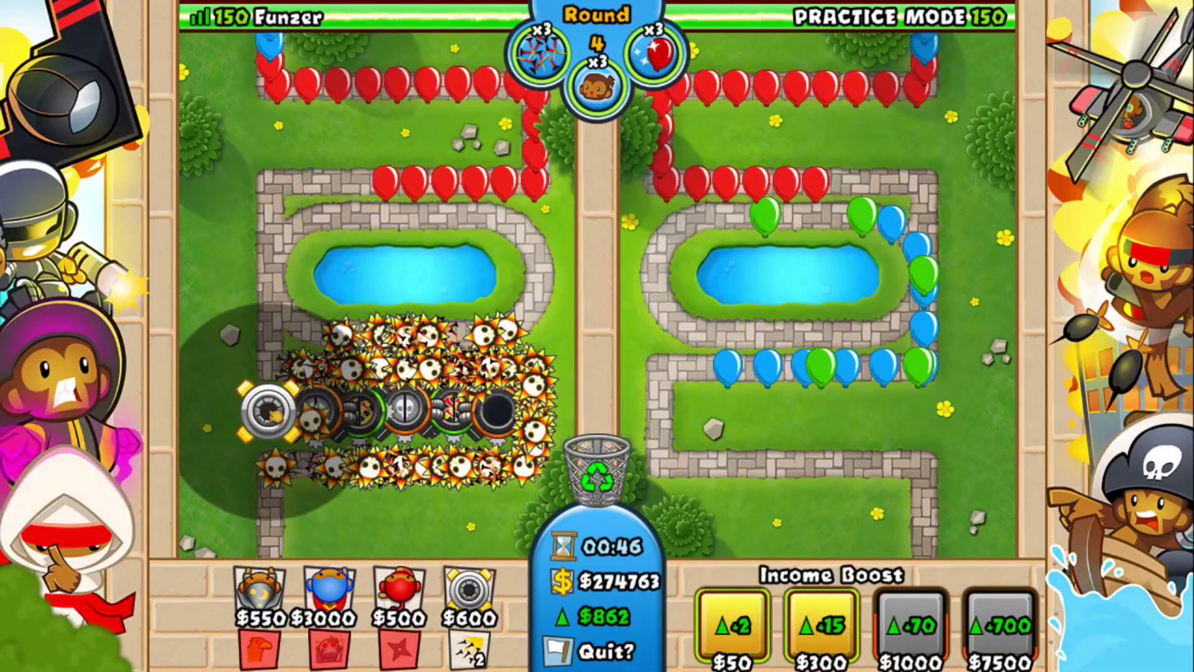
pyautogui.click(265, 412)
pyautogui.click(987, 620)
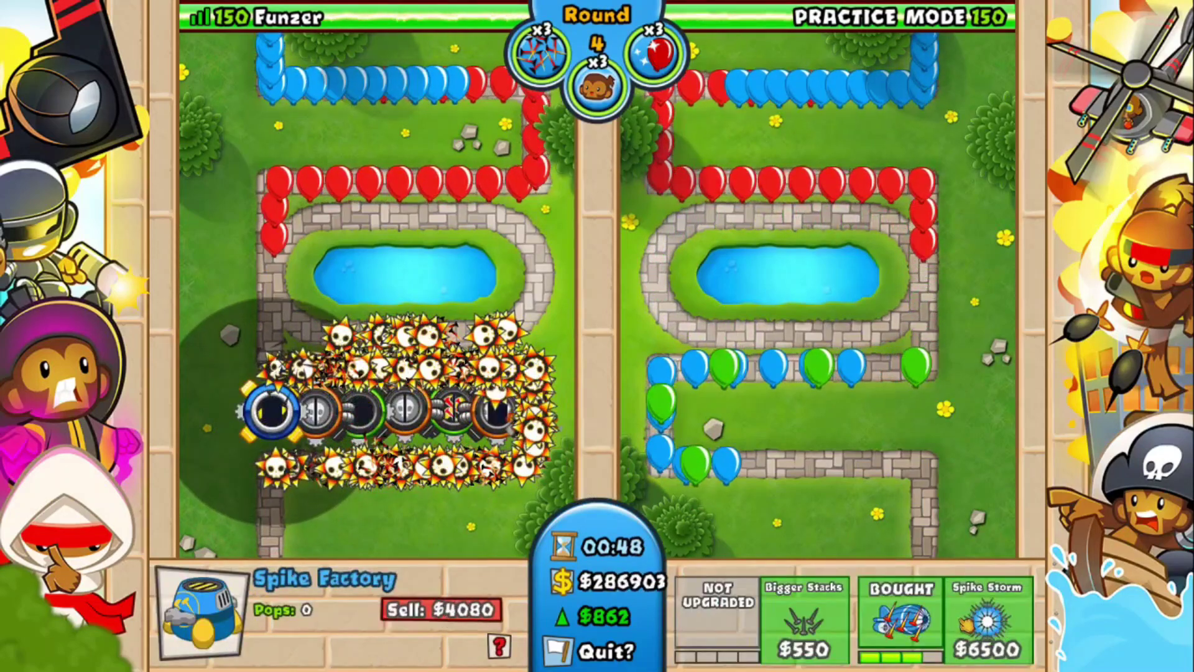
pyautogui.click(804, 621)
pyautogui.press('Escape')
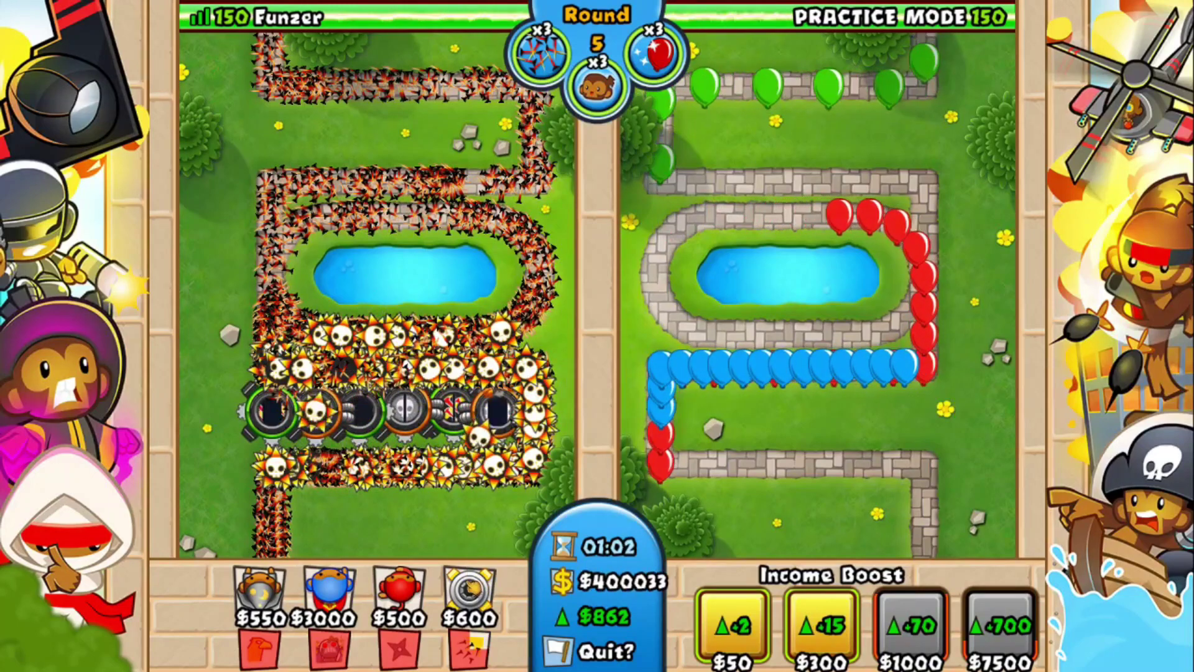
# Place two more Spike Factories in a lower row below the tower line
pyautogui.moveTo(469, 592); pyautogui.dragTo(505, 508)
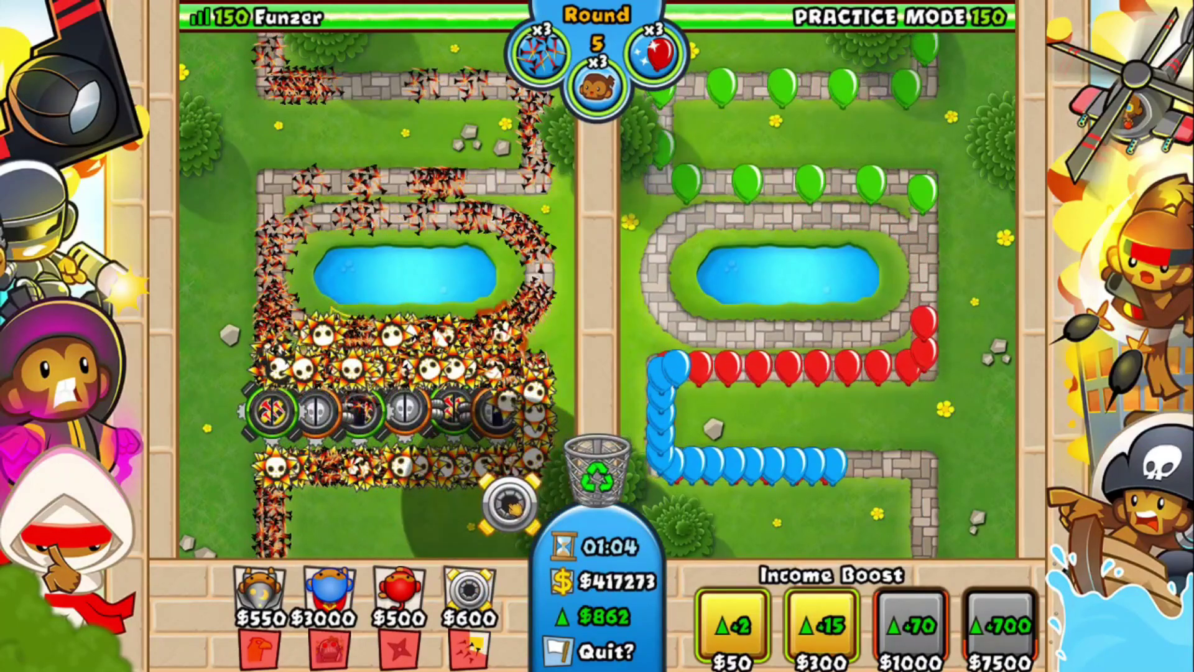
pyautogui.click(504, 508)
pyautogui.click(840, 280)
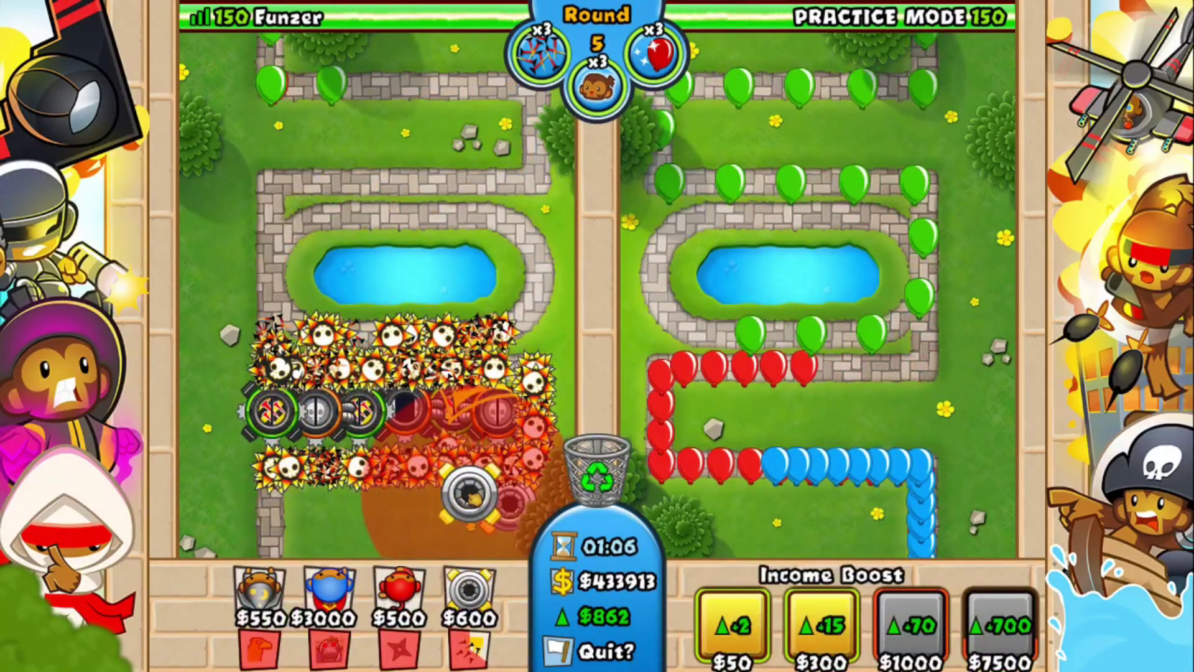
pyautogui.click(453, 500)
pyautogui.click(840, 280)
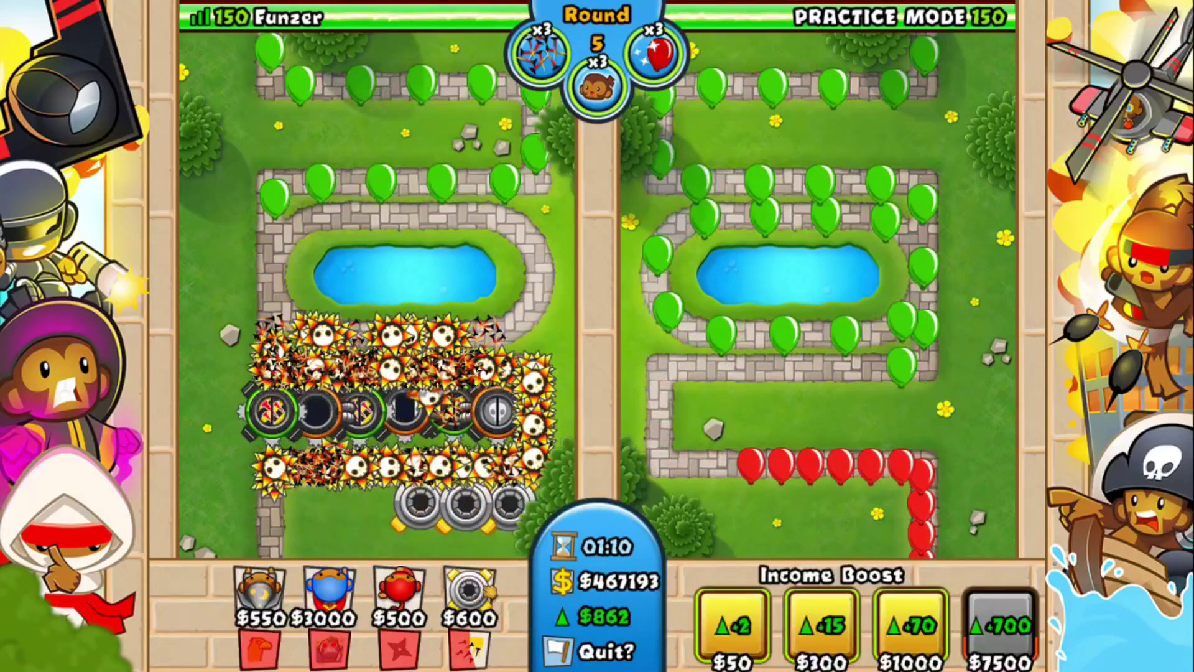
pyautogui.click(469, 590)
pyautogui.click(378, 503)
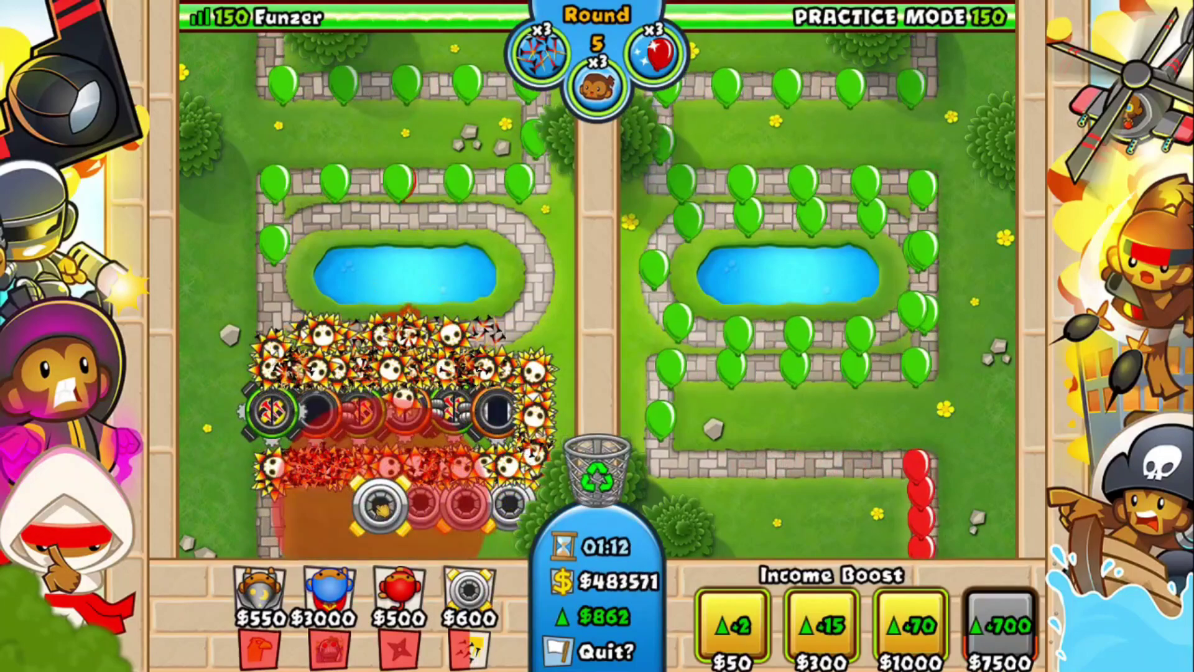
pyautogui.click(378, 504)
pyautogui.click(840, 281)
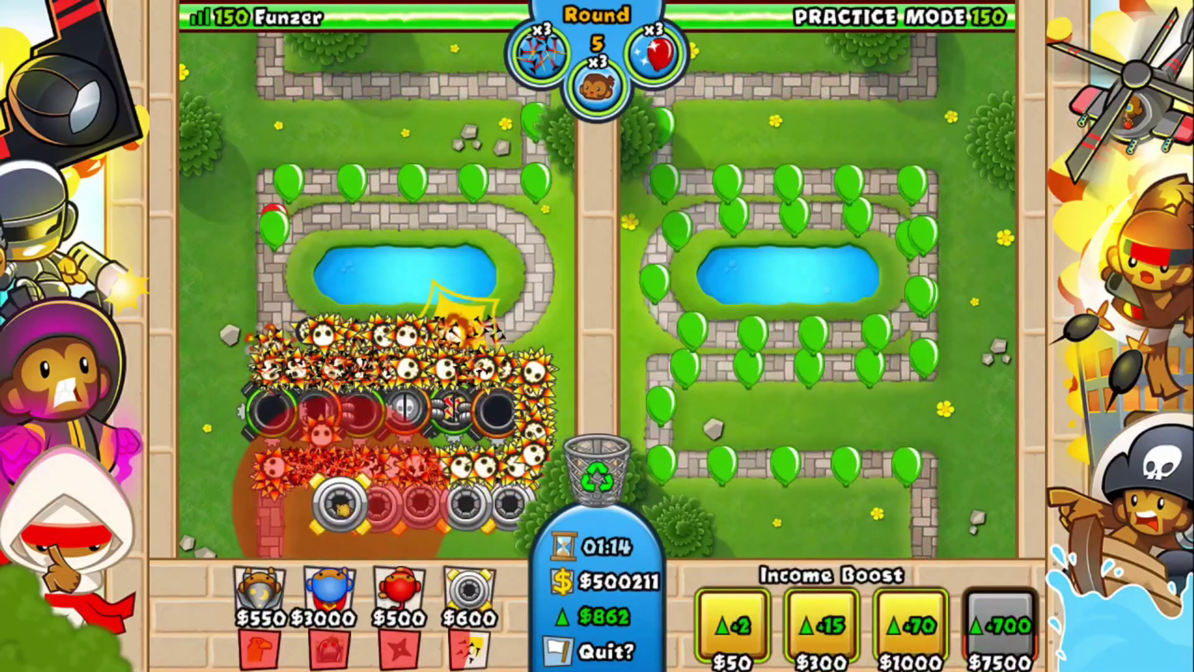
# Add a Spike Factory at the lower row's end and max out two Spike Factories
pyautogui.click(332, 504)
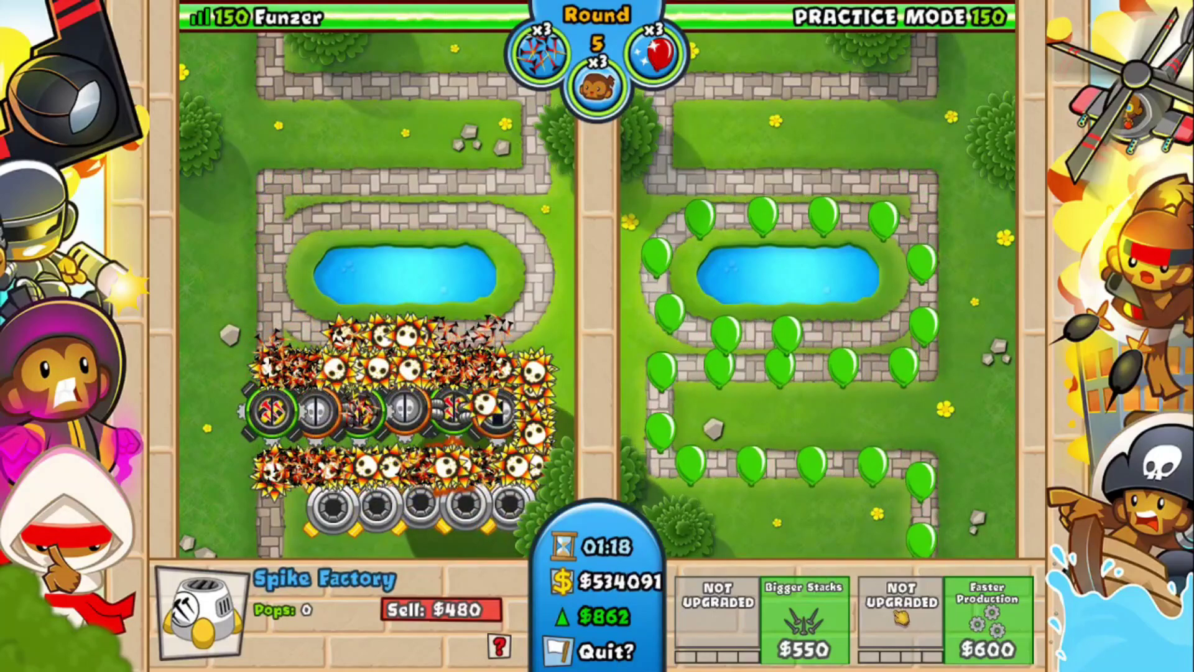
pyautogui.click(831, 620)
pyautogui.click(830, 620)
pyautogui.click(989, 620)
pyautogui.click(508, 505)
pyautogui.click(803, 621)
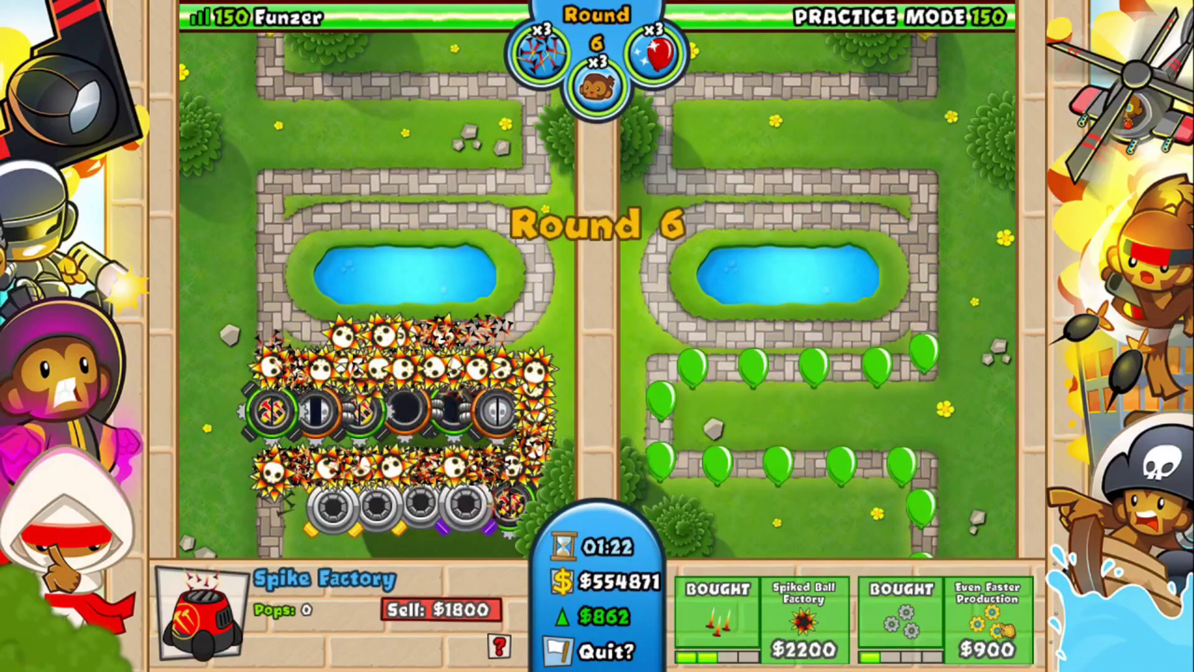
pyautogui.click(803, 620)
pyautogui.click(989, 621)
# Max out two more Spike Factories, including one with MOAB-SHREDR Spikes
pyautogui.click(466, 504)
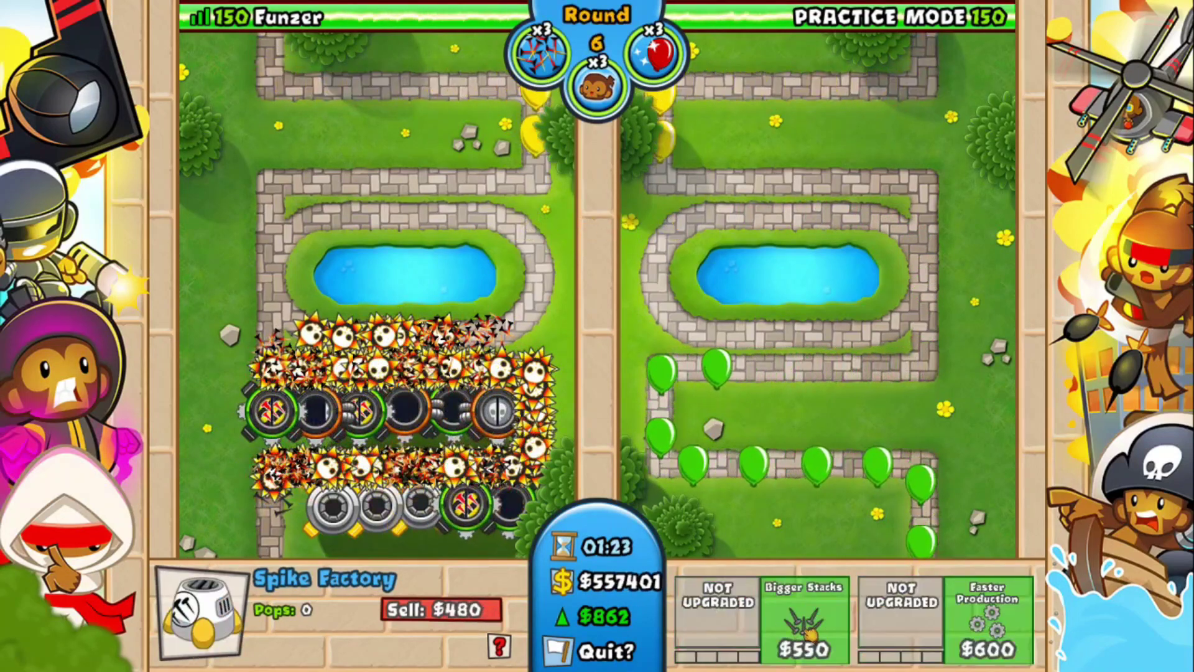
pyautogui.click(989, 620)
pyautogui.click(990, 621)
pyautogui.click(419, 504)
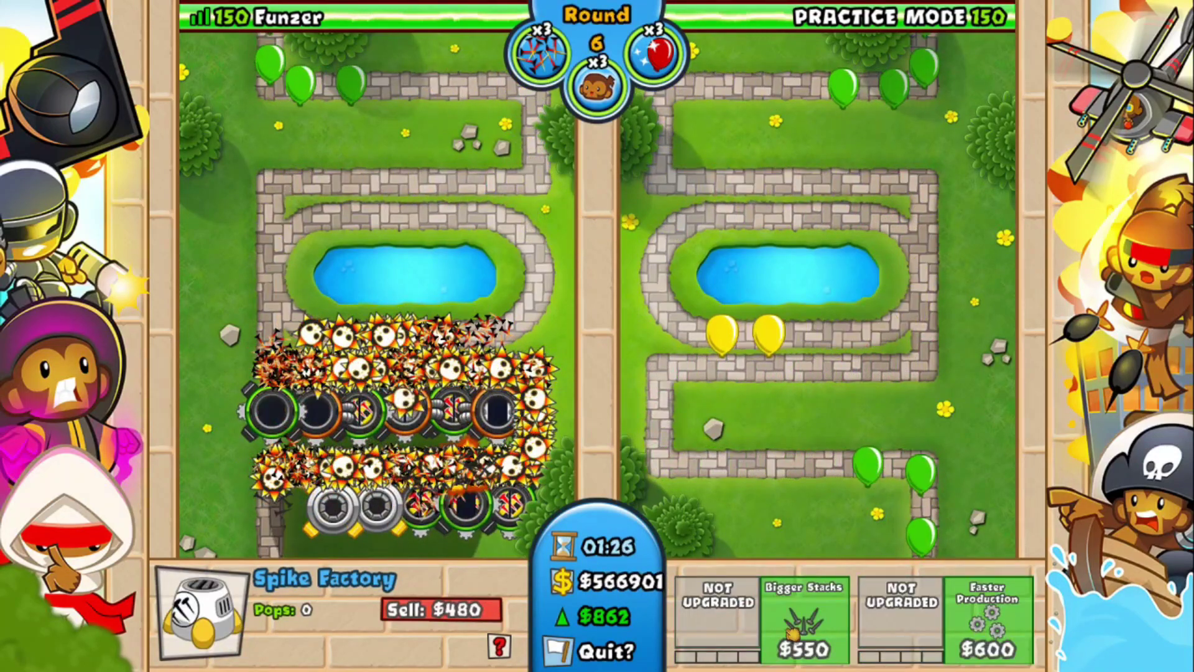
pyautogui.click(719, 620)
pyautogui.click(988, 620)
# Max out the last Spike Factory and quit the Practice match
pyautogui.click(271, 411)
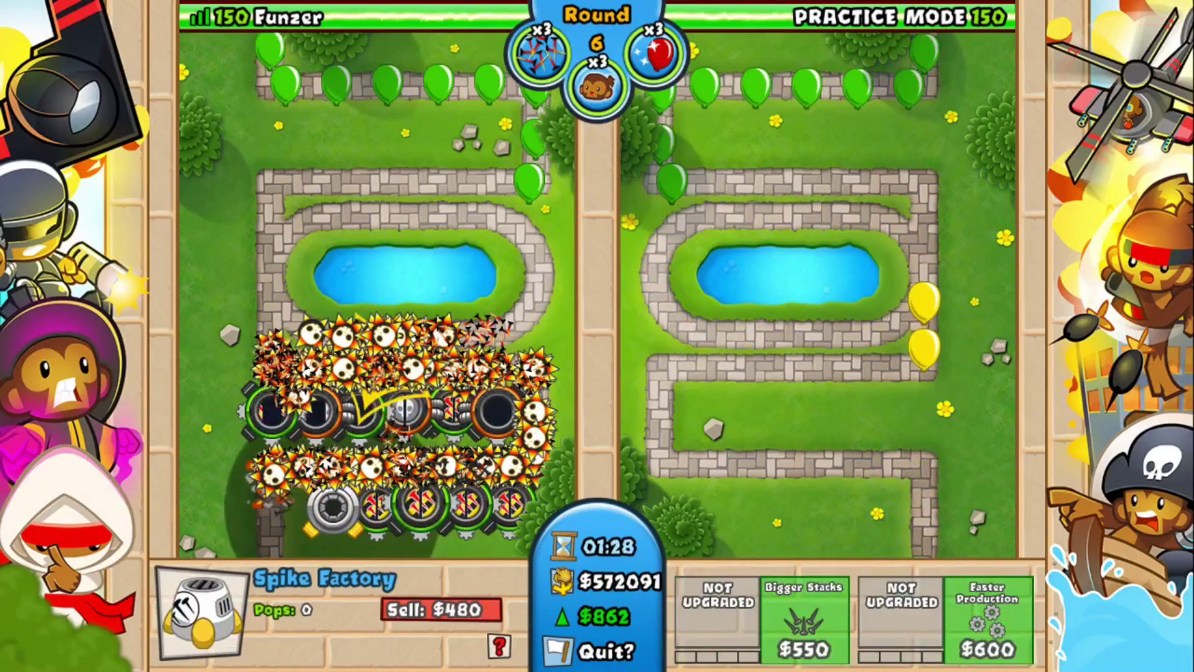
pyautogui.click(718, 621)
pyautogui.click(899, 620)
pyautogui.click(989, 620)
pyautogui.click(989, 620)
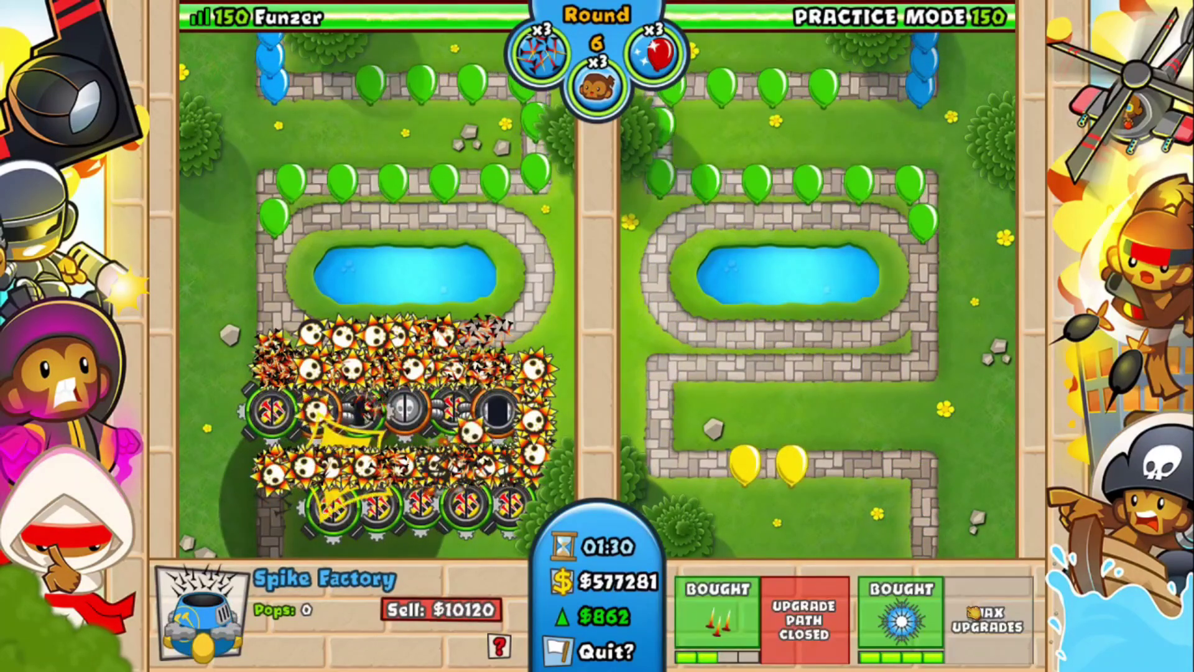
pyautogui.click(582, 344)
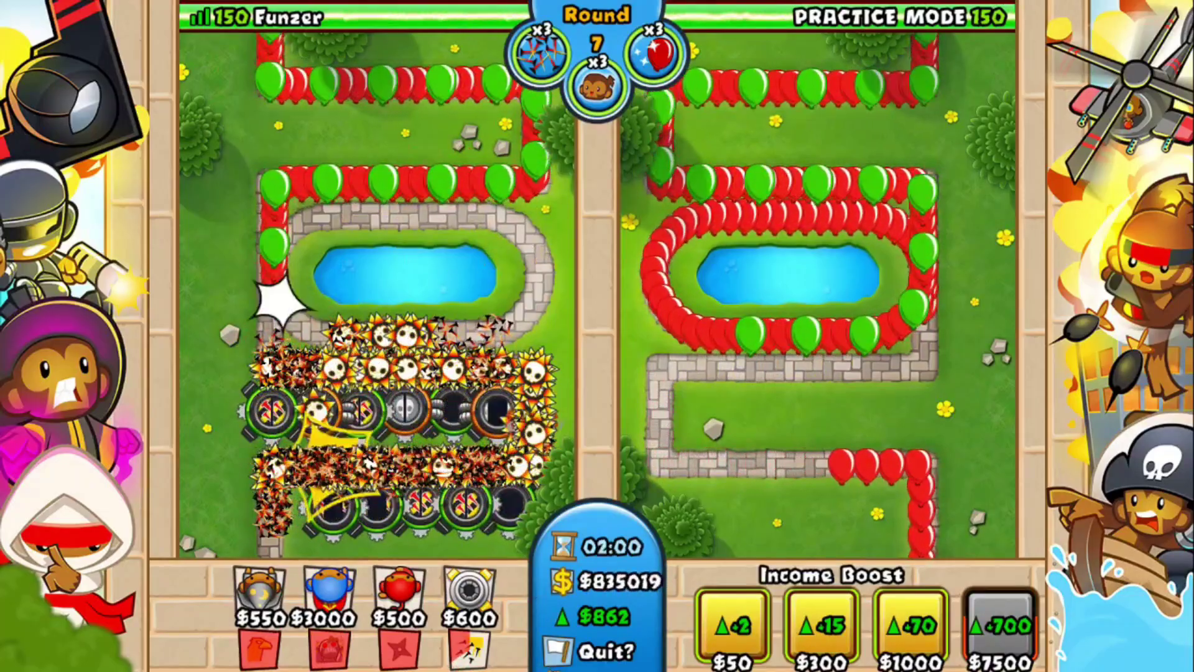
pyautogui.click(597, 650)
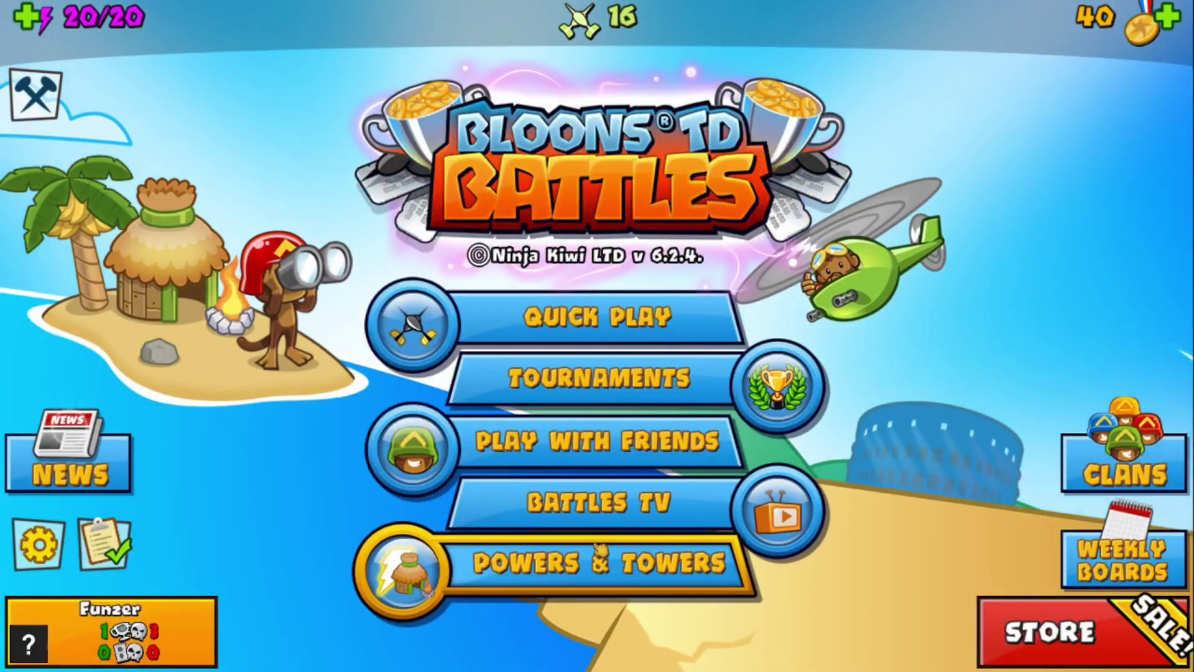
# Go to Powers & Towers > Towers and browse the cards toward the Ice Tower
pyautogui.click(597, 564)
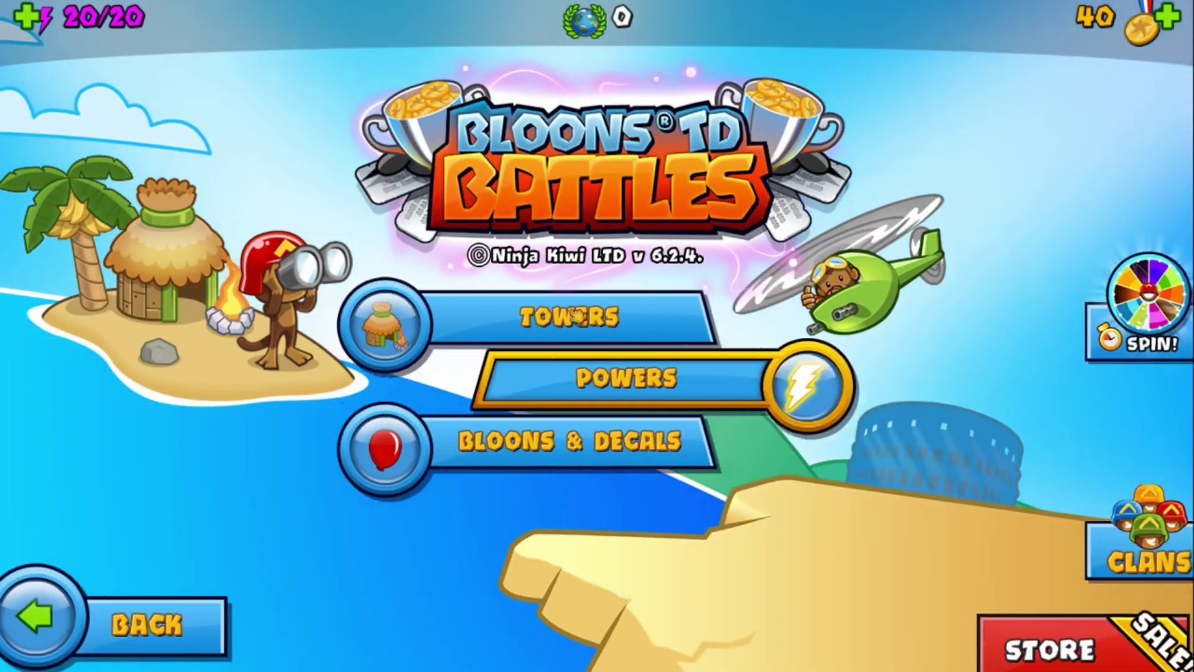
pyautogui.click(565, 317)
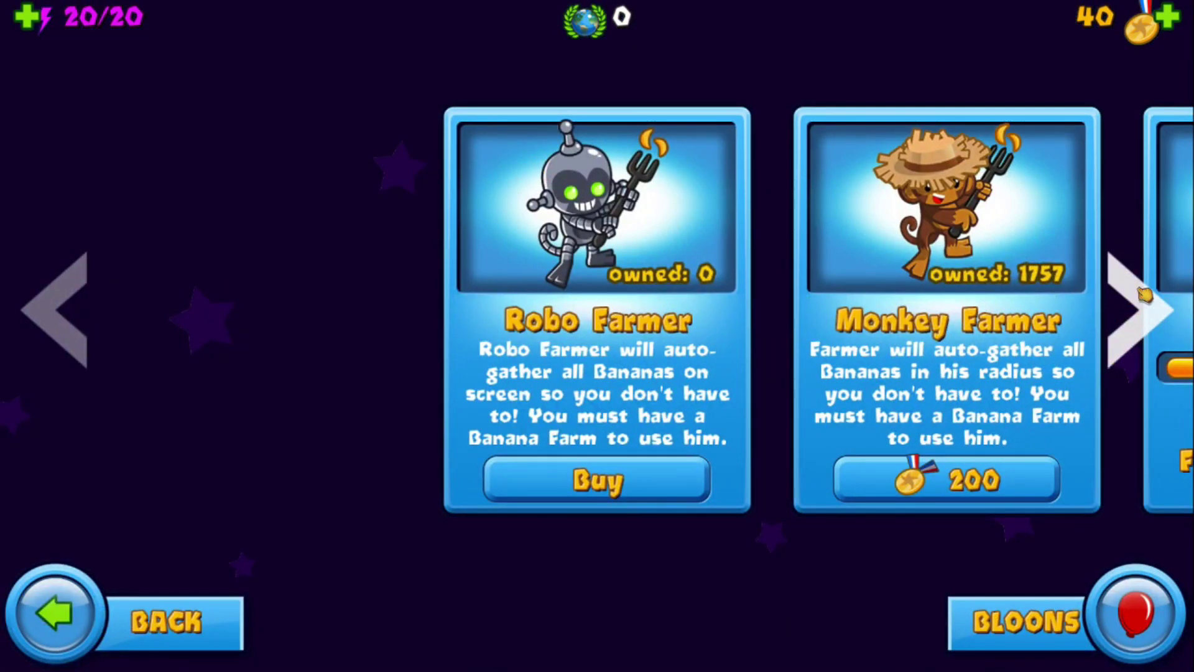
pyautogui.click(1154, 297)
pyautogui.moveTo(840, 280); pyautogui.dragTo(667, 201)
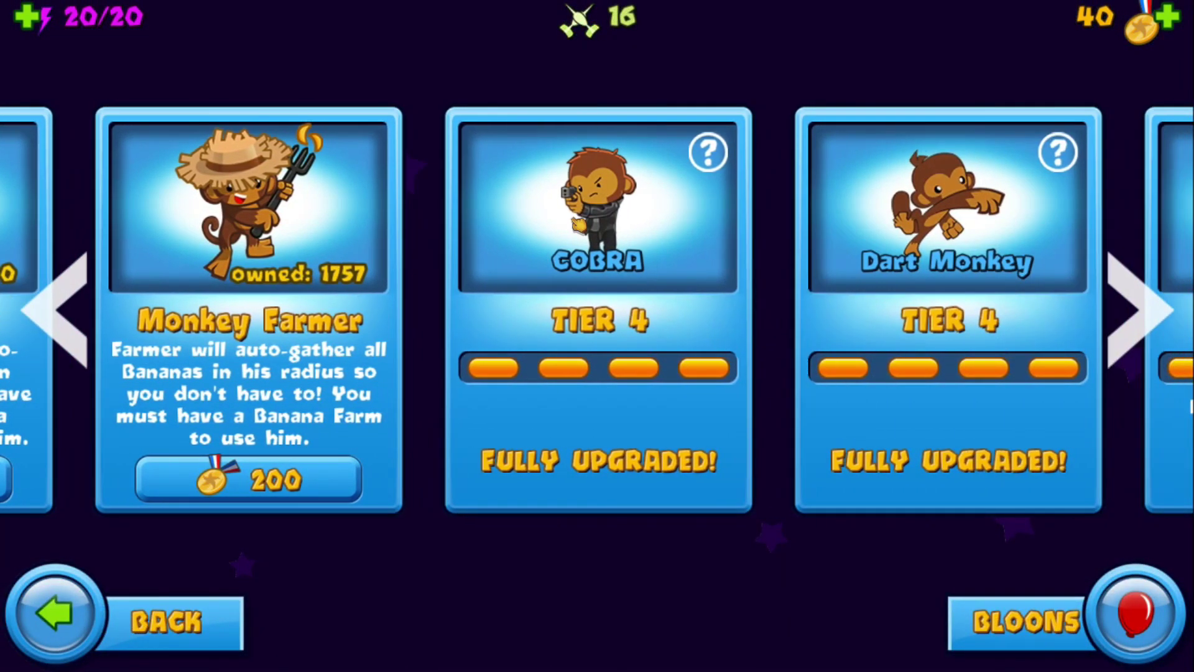
pyautogui.click(1142, 308)
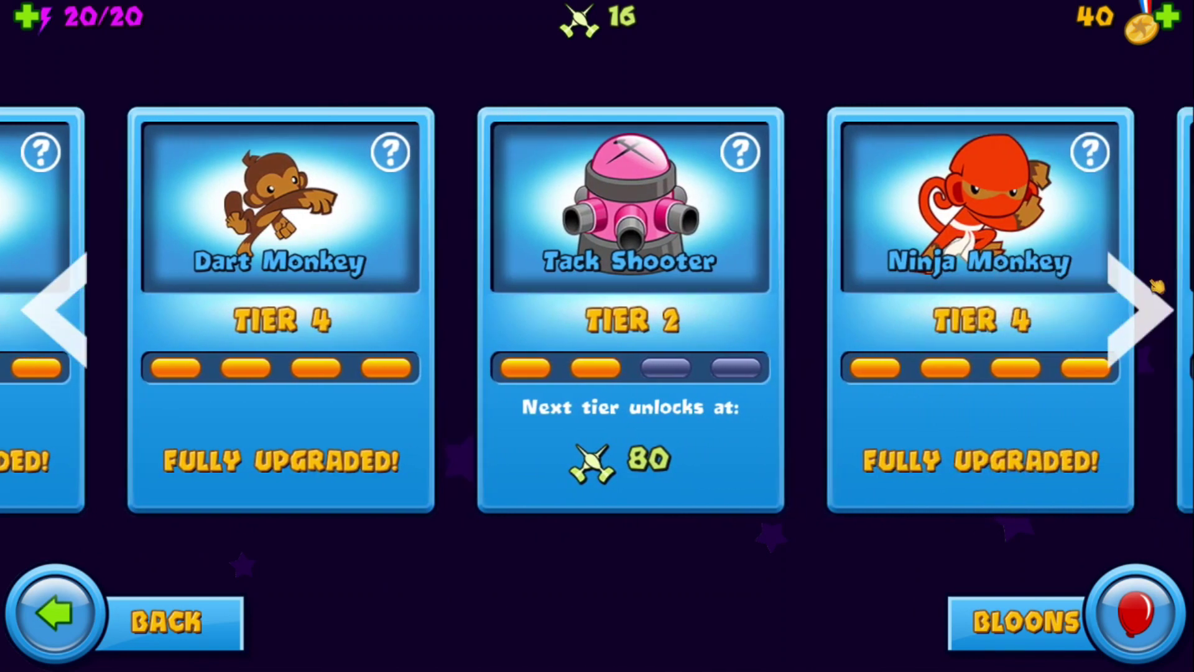
pyautogui.click(1150, 285)
pyautogui.click(1150, 285)
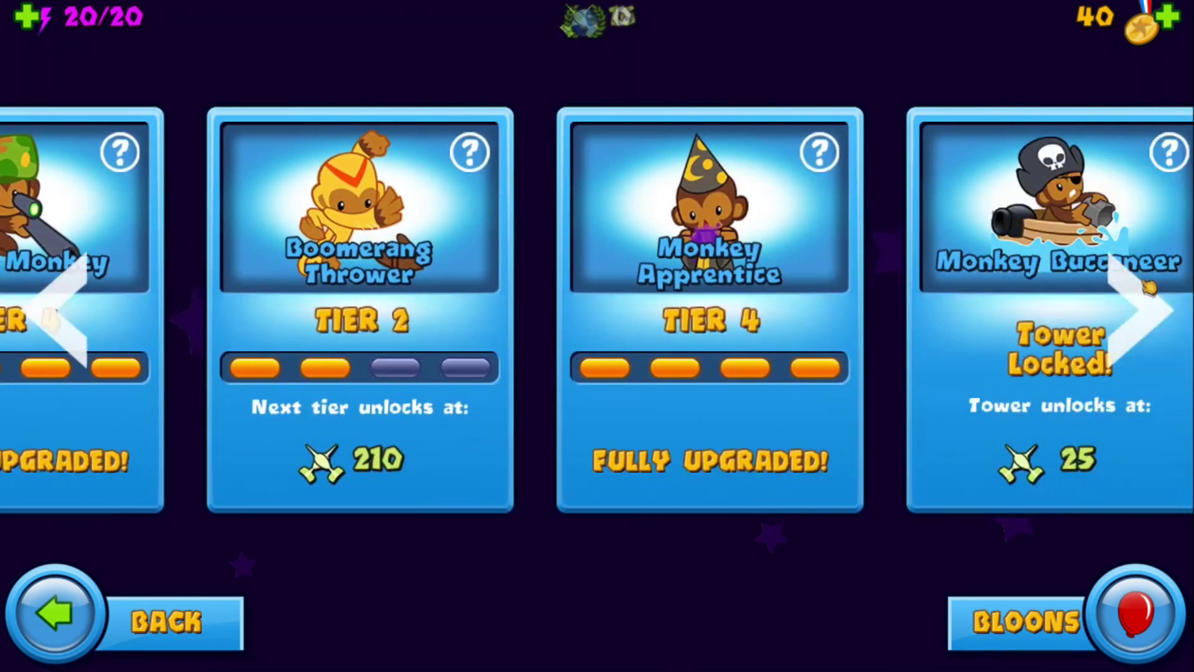
pyautogui.click(1149, 285)
pyautogui.click(1149, 284)
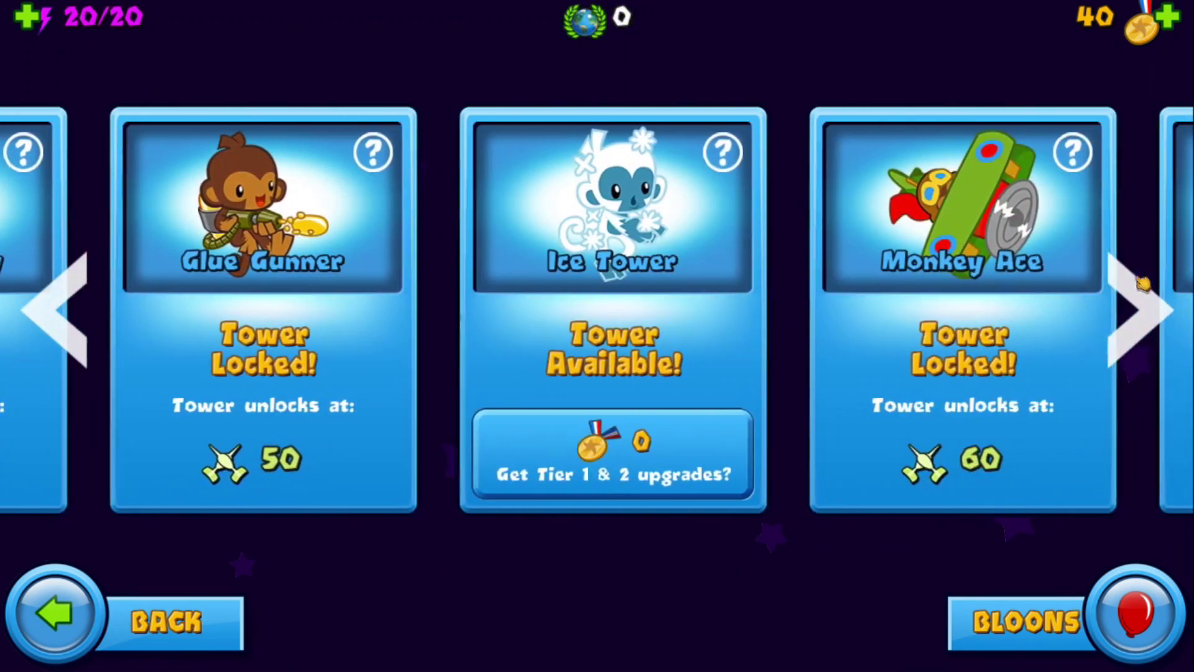
# Claim the Ice Tower's free Tier 1 & 2 upgrades, then leave the towers shop
pyautogui.click(737, 200)
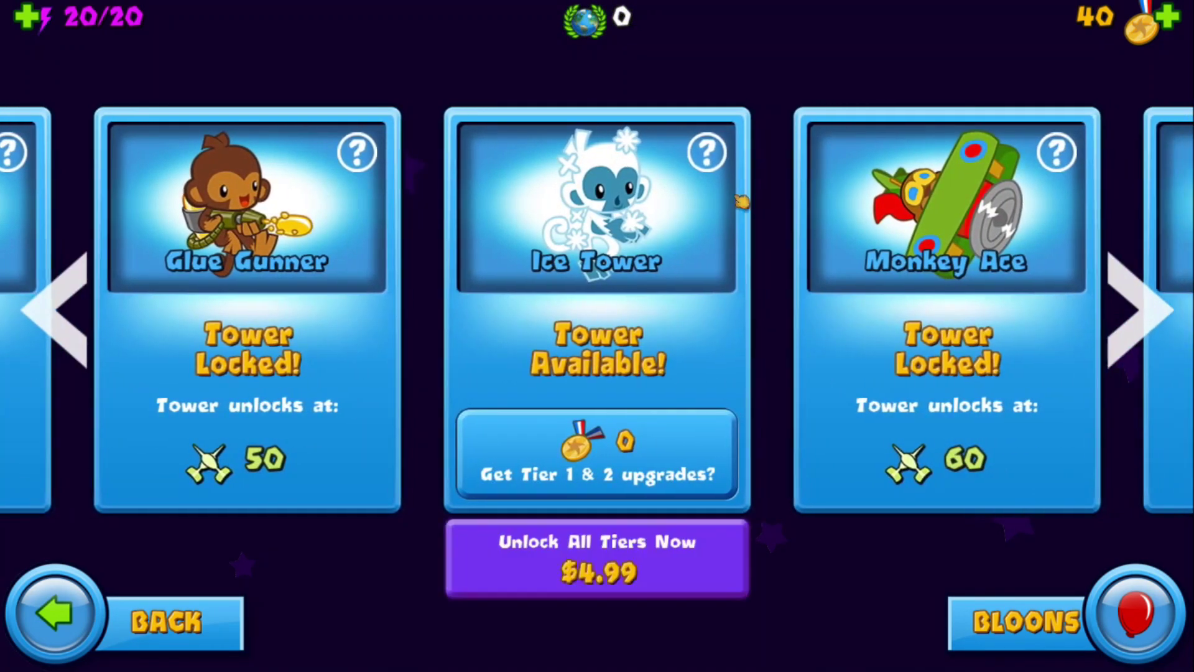
pyautogui.click(634, 457)
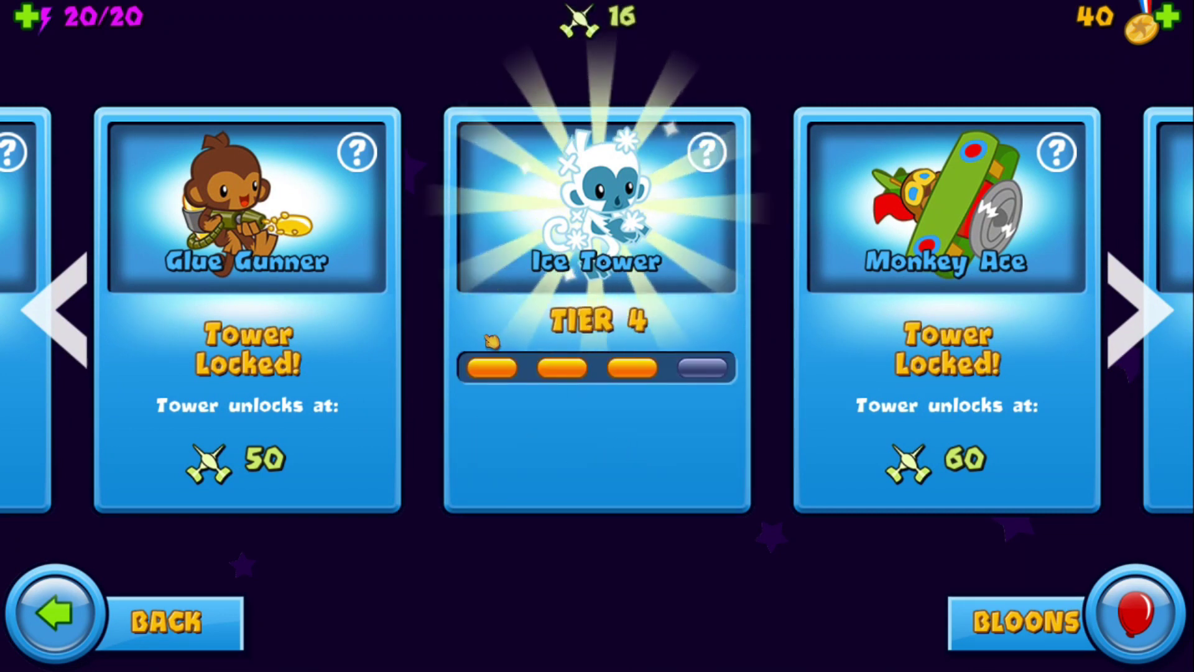
pyautogui.moveTo(619, 429); pyautogui.dragTo(488, 336)
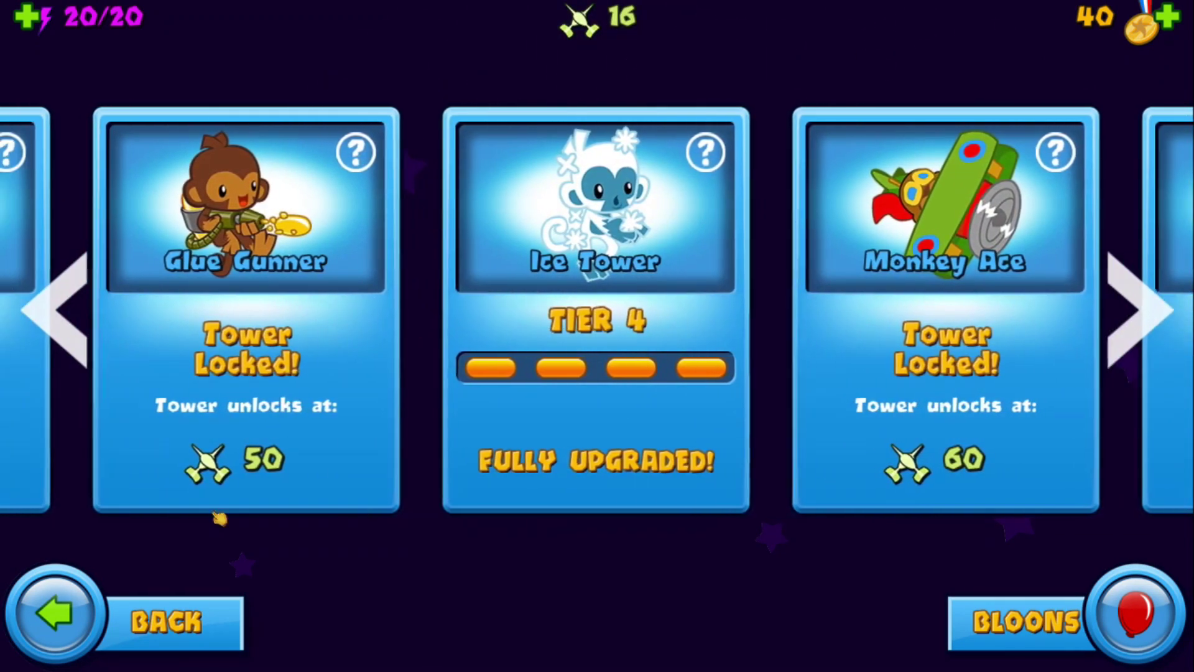
pyautogui.click(187, 611)
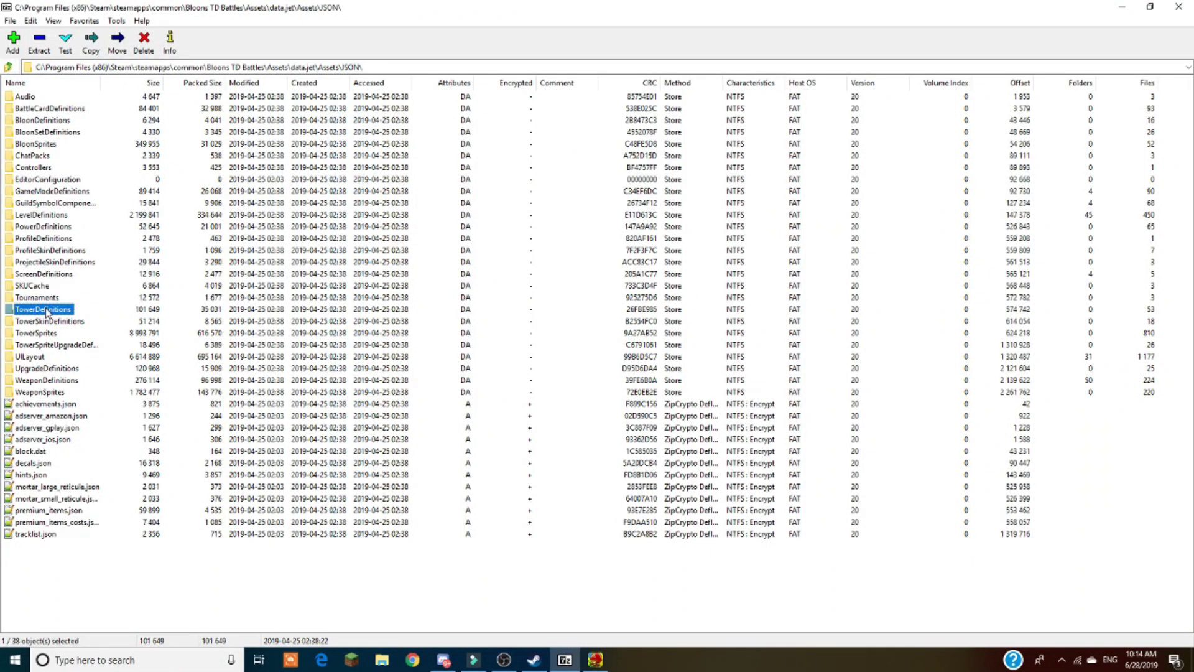
# Enter the UpgradeDefinitions folder and close the maximized Notepad view
pyautogui.doubleClick(45, 370)
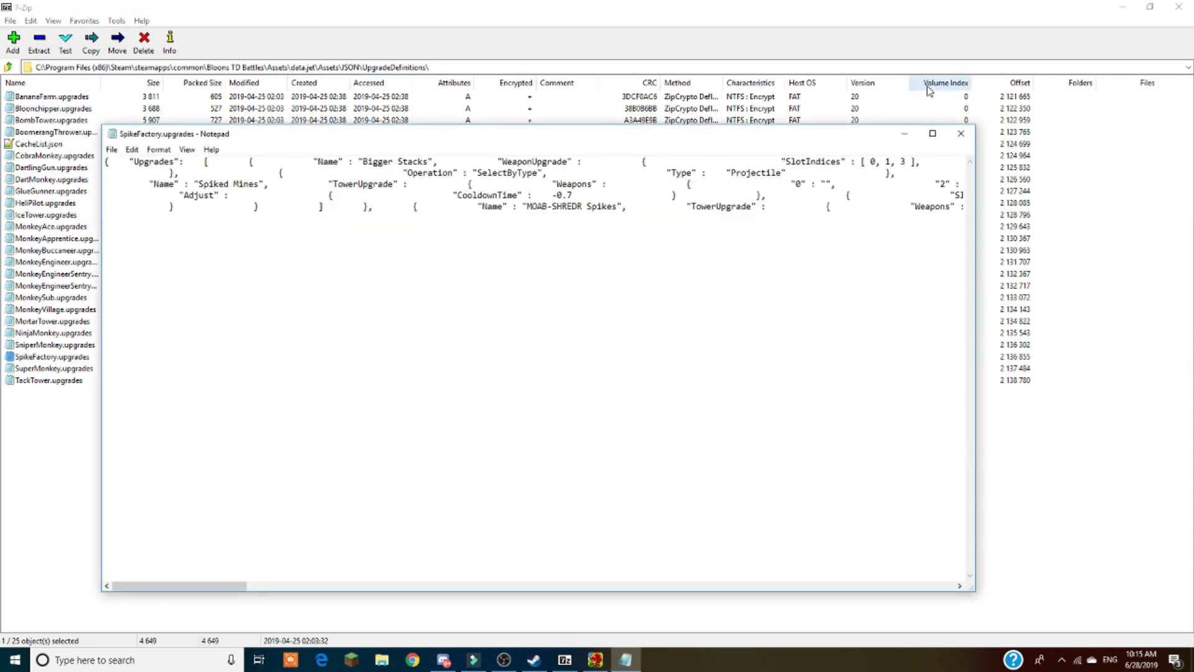
pyautogui.click(934, 135)
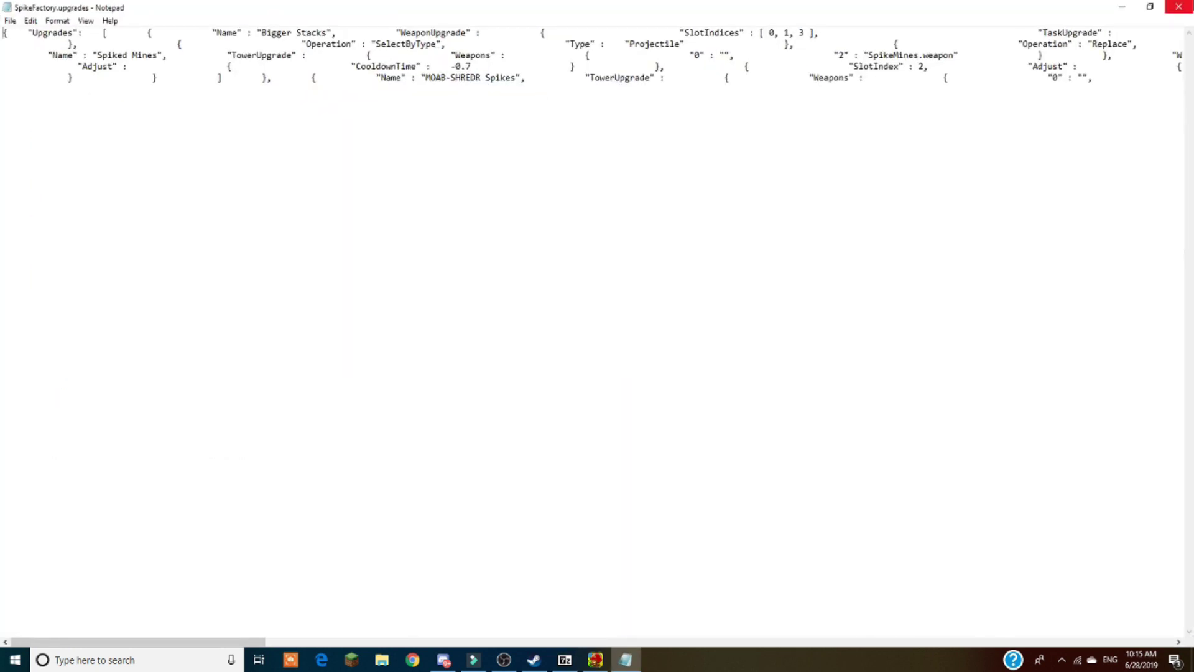
pyautogui.click(1178, 6)
# Read SpikeFactory.upgrades in Notepad, close it, then restore and move the 7-Zip window
pyautogui.rightClick(44, 359)
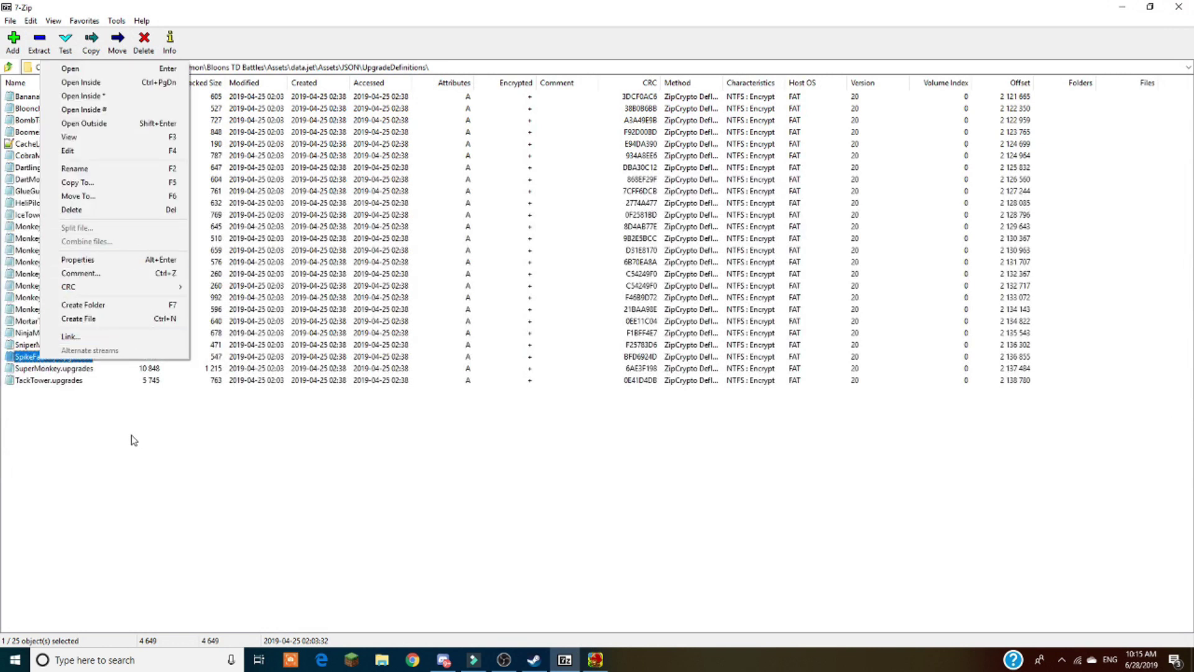
pyautogui.click(91, 125)
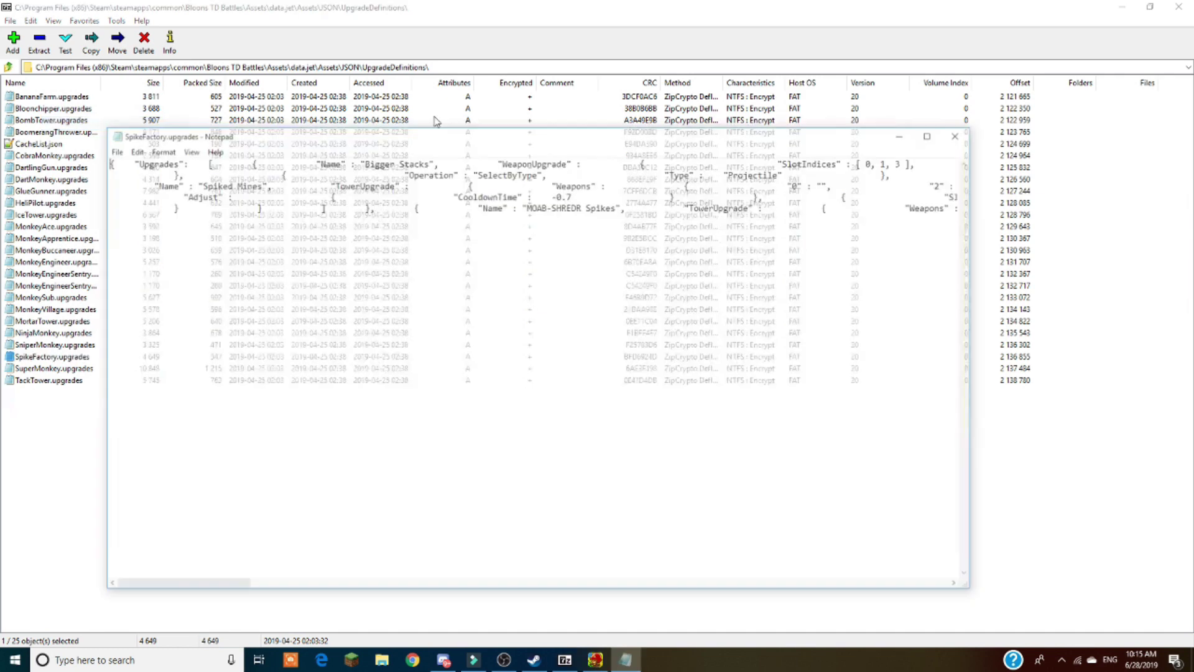
pyautogui.click(961, 135)
pyautogui.doubleClick(443, 7)
pyautogui.moveTo(654, 112); pyautogui.dragTo(986, 199)
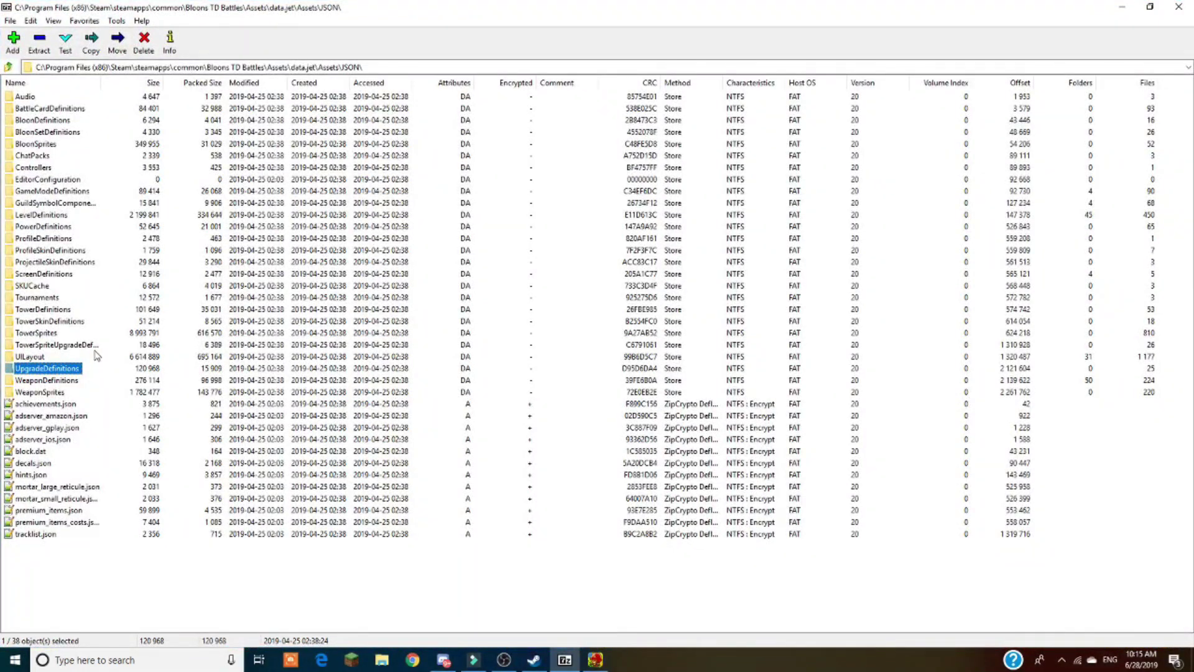
pyautogui.doubleClick(49, 108)
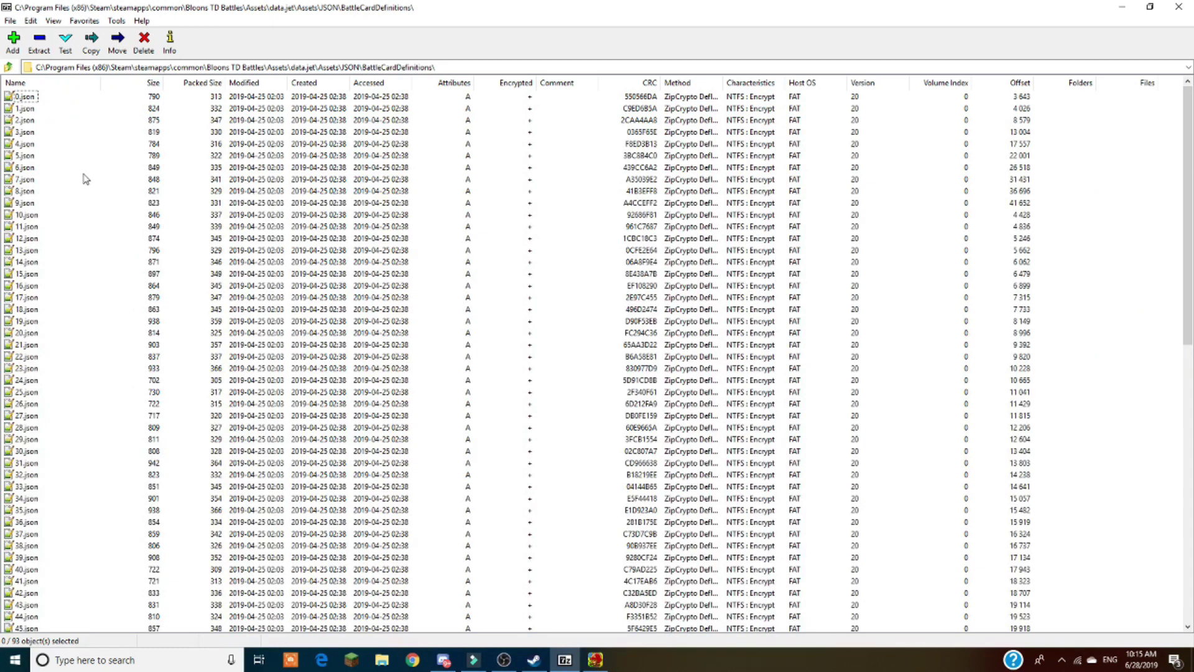
pyautogui.scroll(-10, 91, 184)
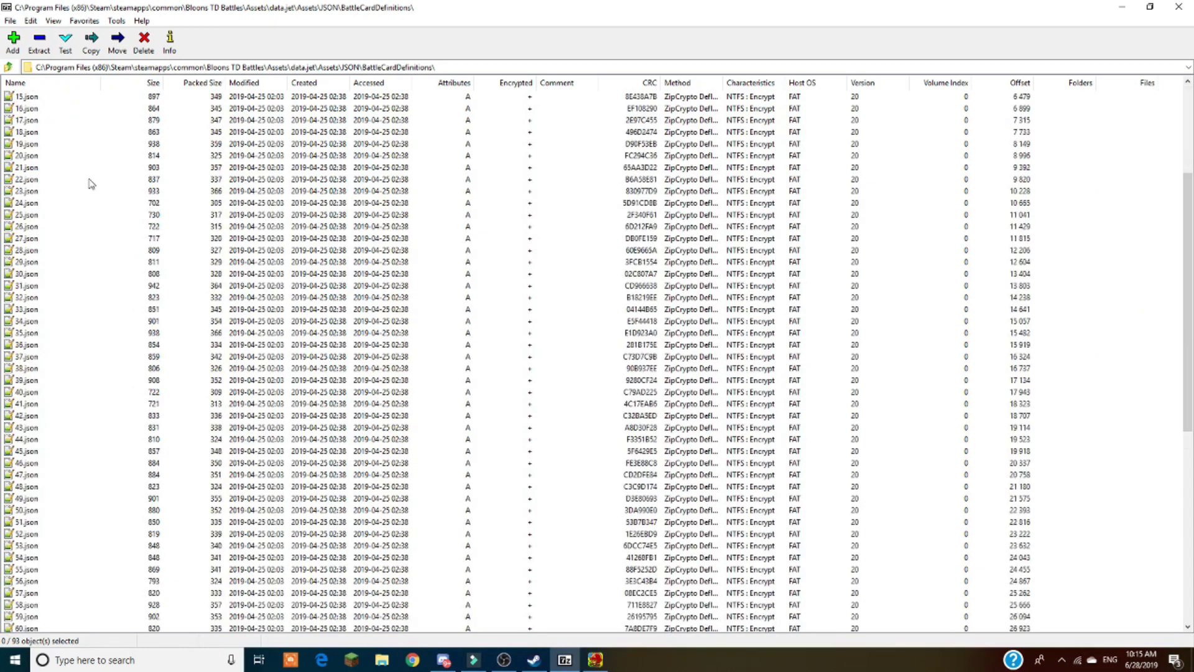
pyautogui.click(7, 68)
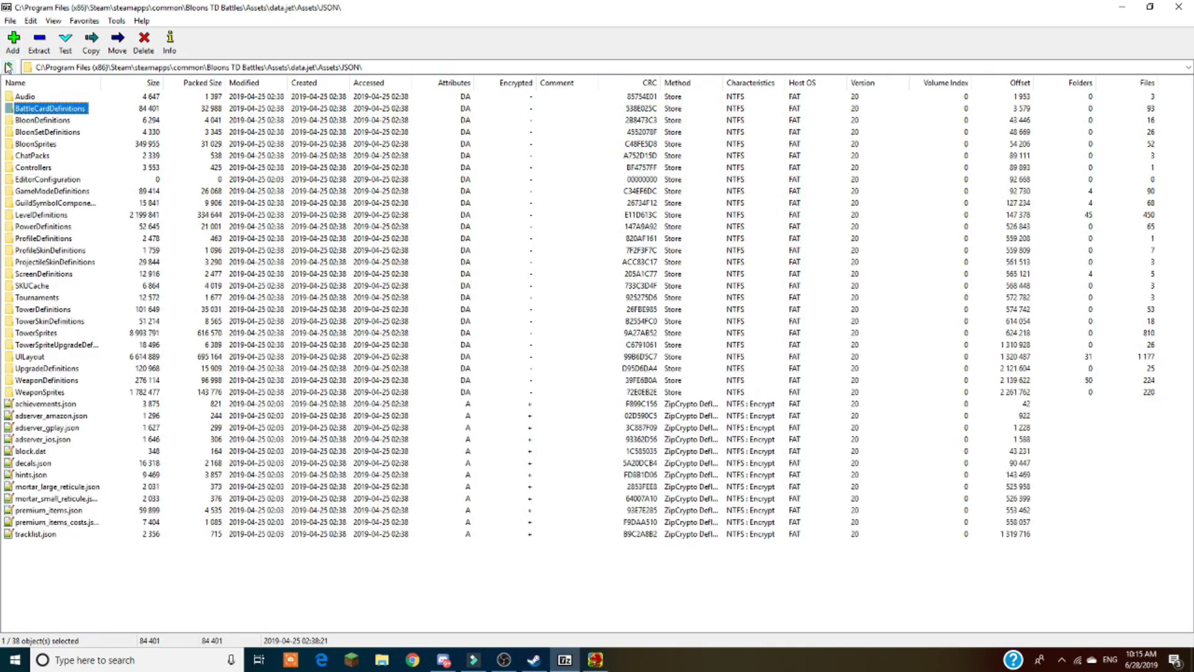